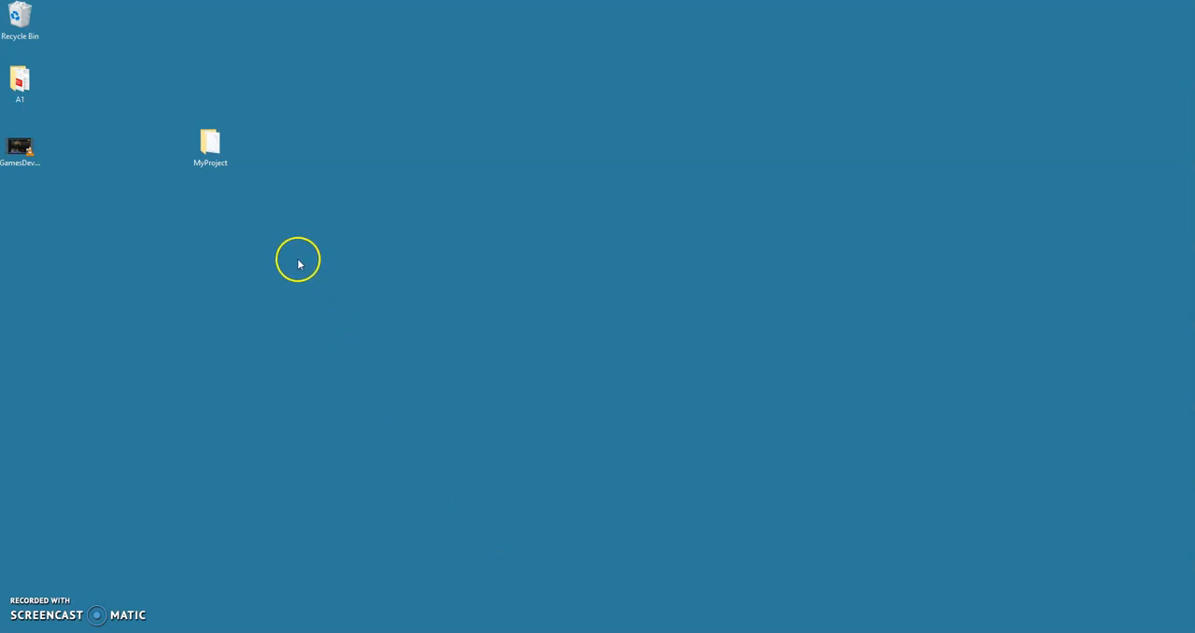
Step: Open the MyProject folder on the desktop, review its subfolders and MyProject.uproject file, and close it
mouse_move(228, 173)
mouse_down()
mouse_move(253, 148)
mouse_move(188, 152)
mouse_move(230, 165)
mouse_up()
click(214, 155)
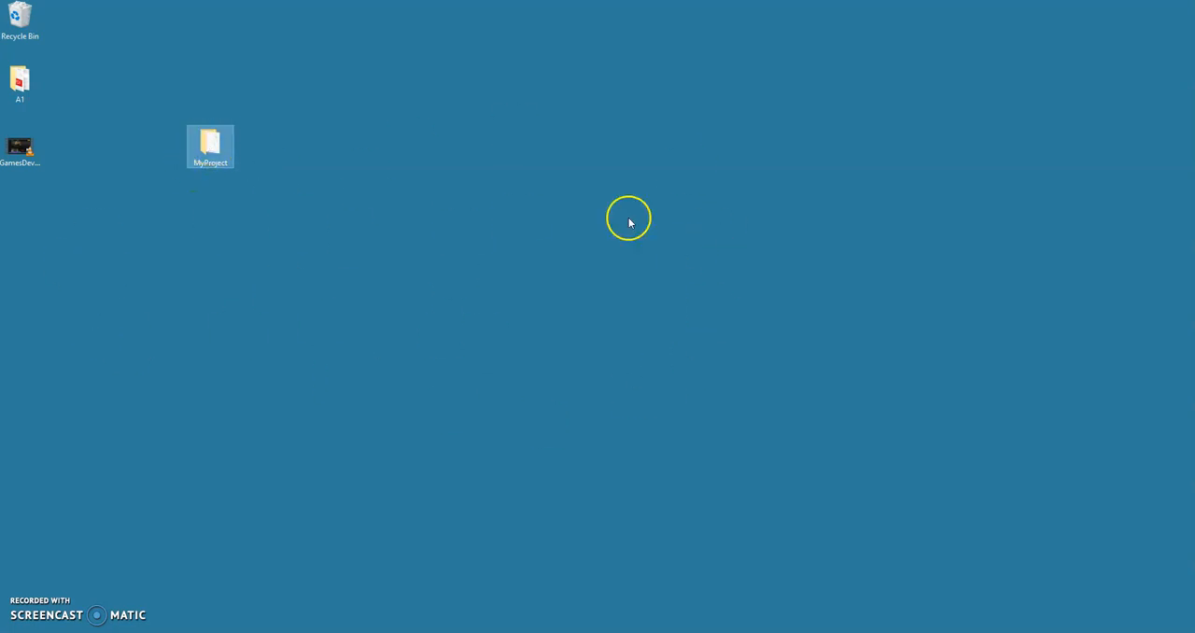
click(275, 229)
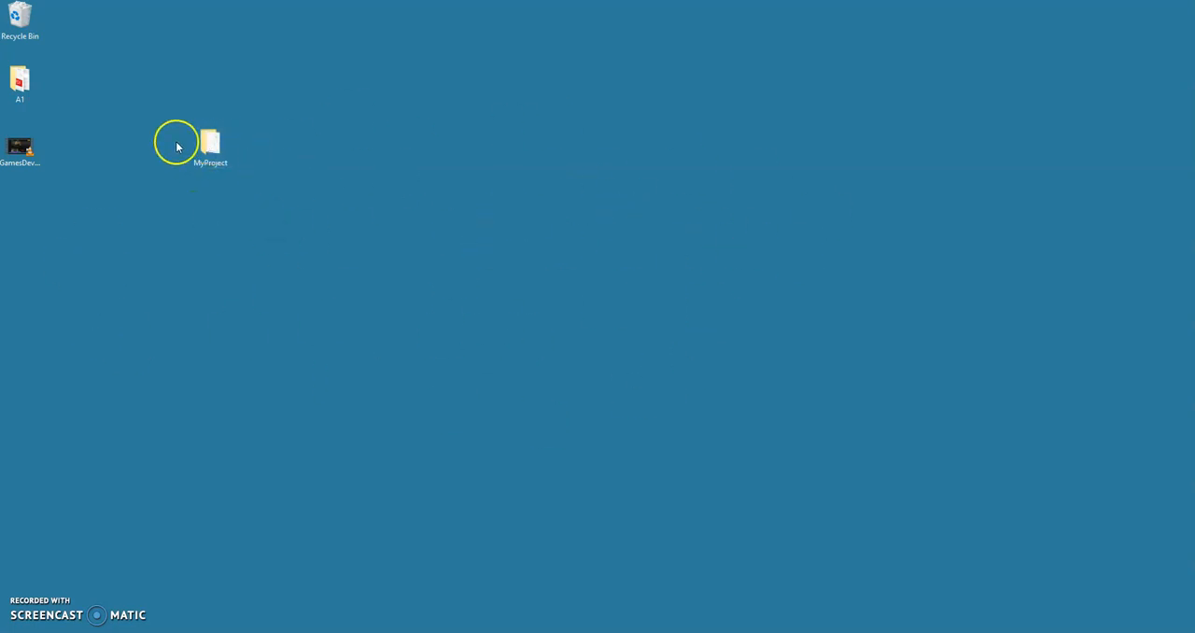
double_click(209, 145)
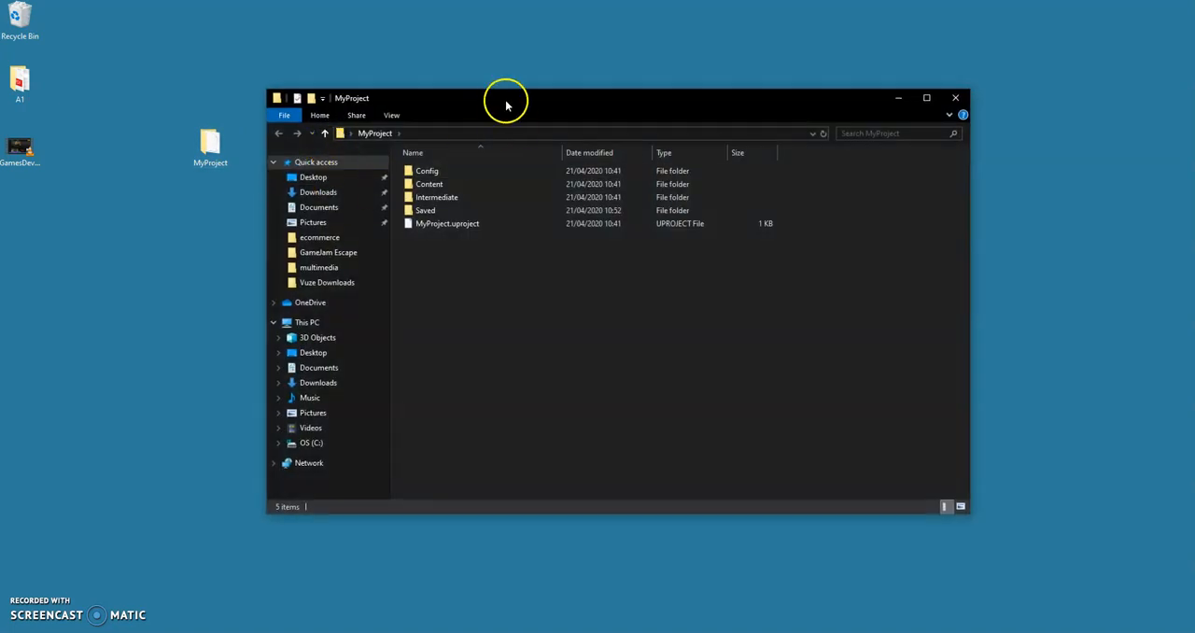
drag(506, 99, 487, 84)
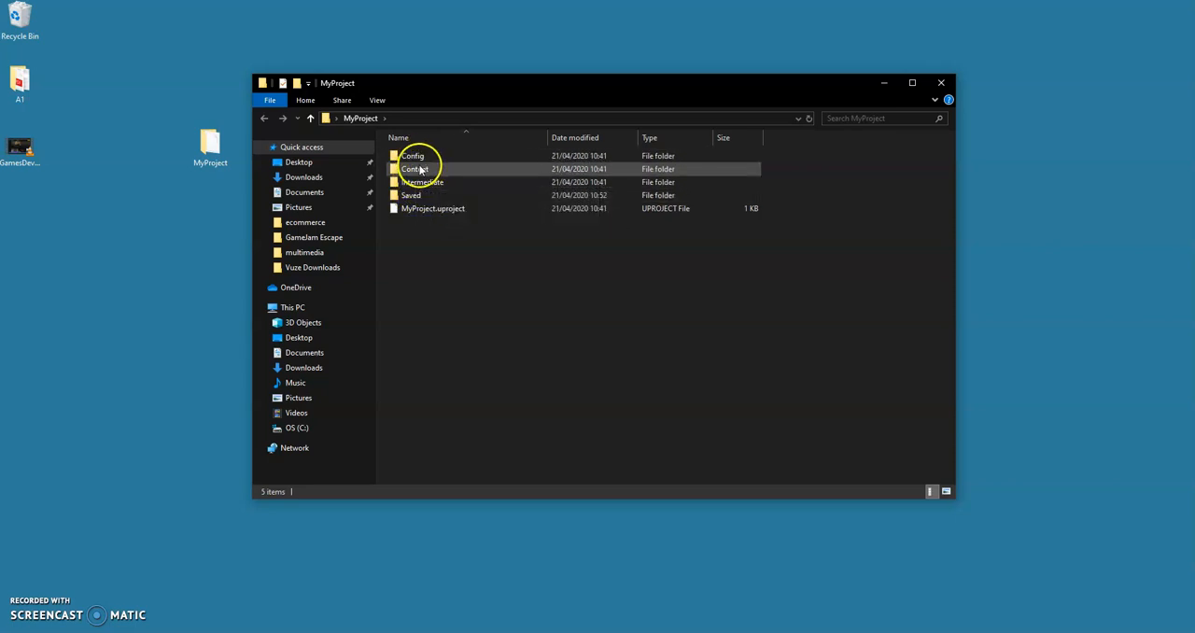
click(408, 210)
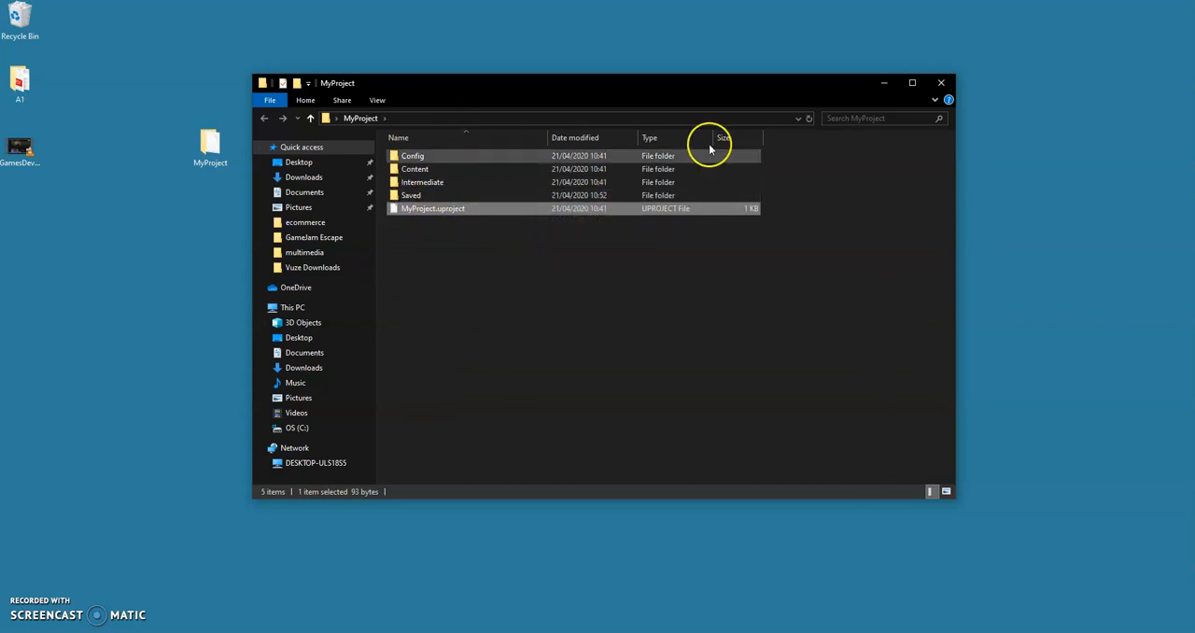
click(942, 84)
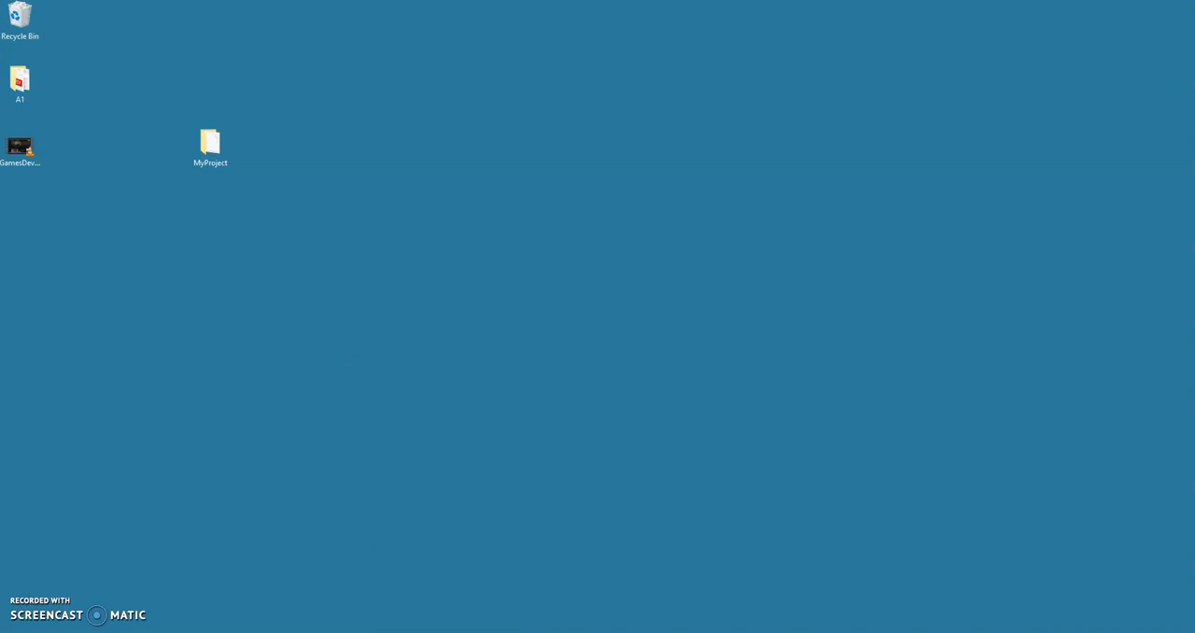
Step: Switch to the Unreal Editor and delete the big dark wall block BigWall from the arena
click(370, 631)
mouse_move(616, 283)
right_down()
mouse_move(576, 243)
mouse_move(618, 288)
right_up()
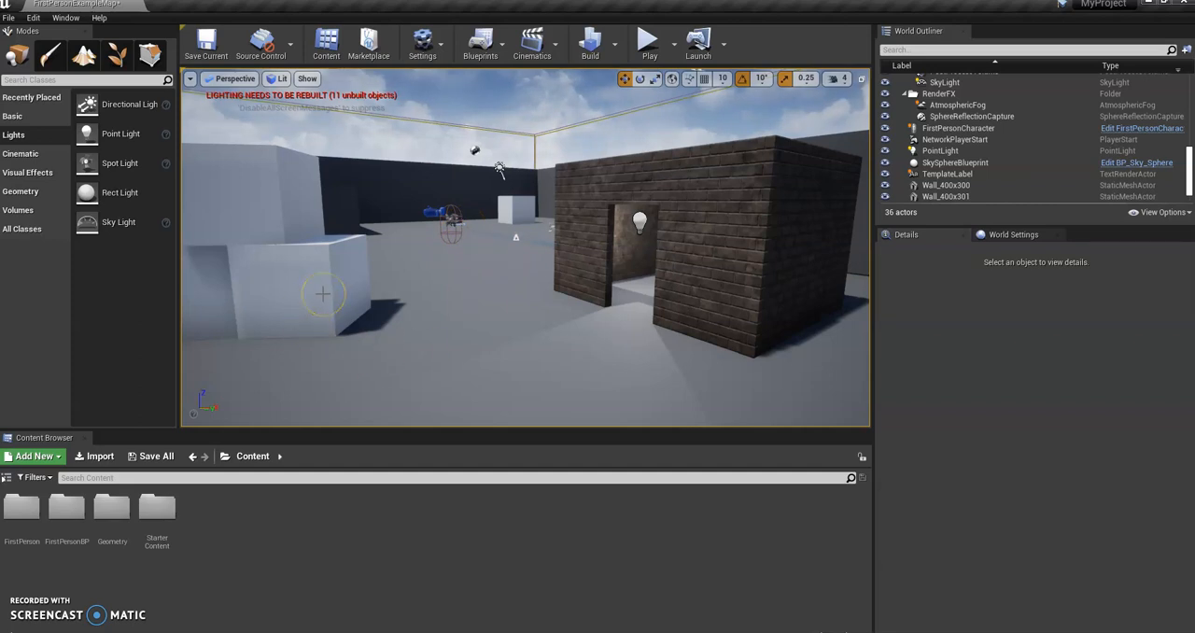
right_drag(558, 262, 594, 332)
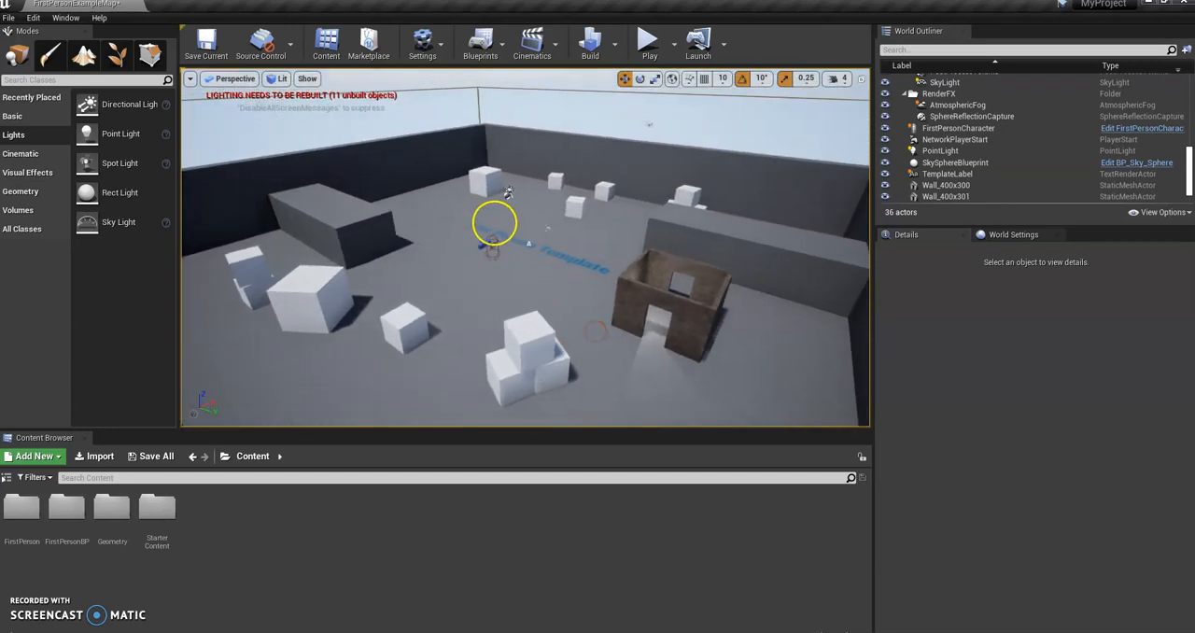
right_drag(584, 248, 716, 224)
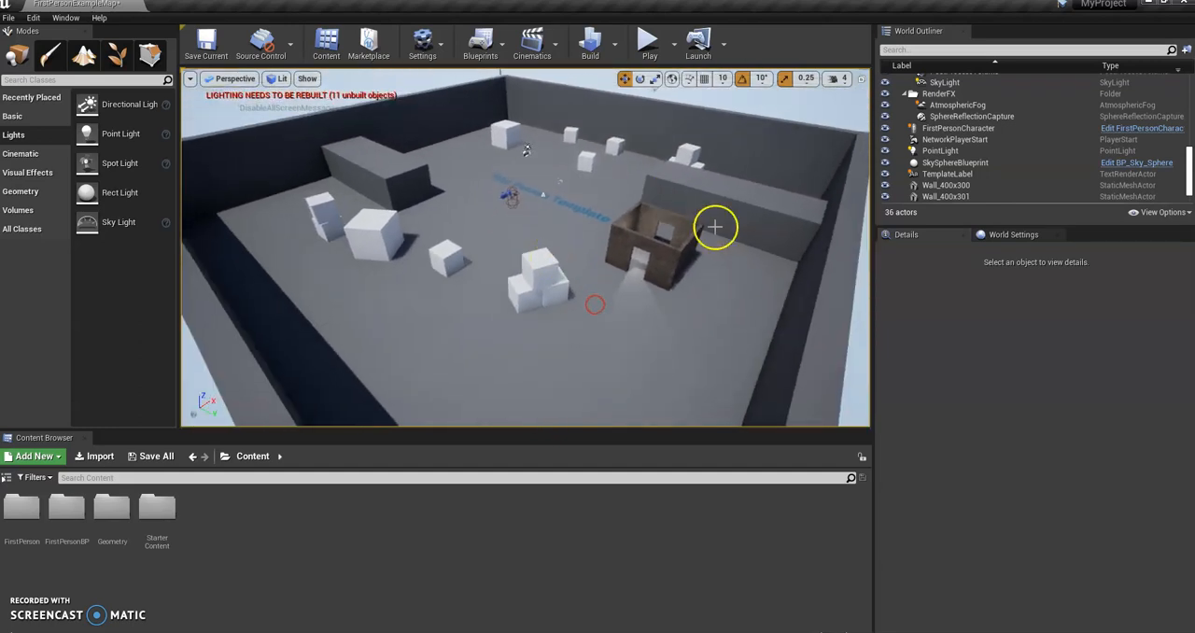
right_drag(601, 236, 533, 213)
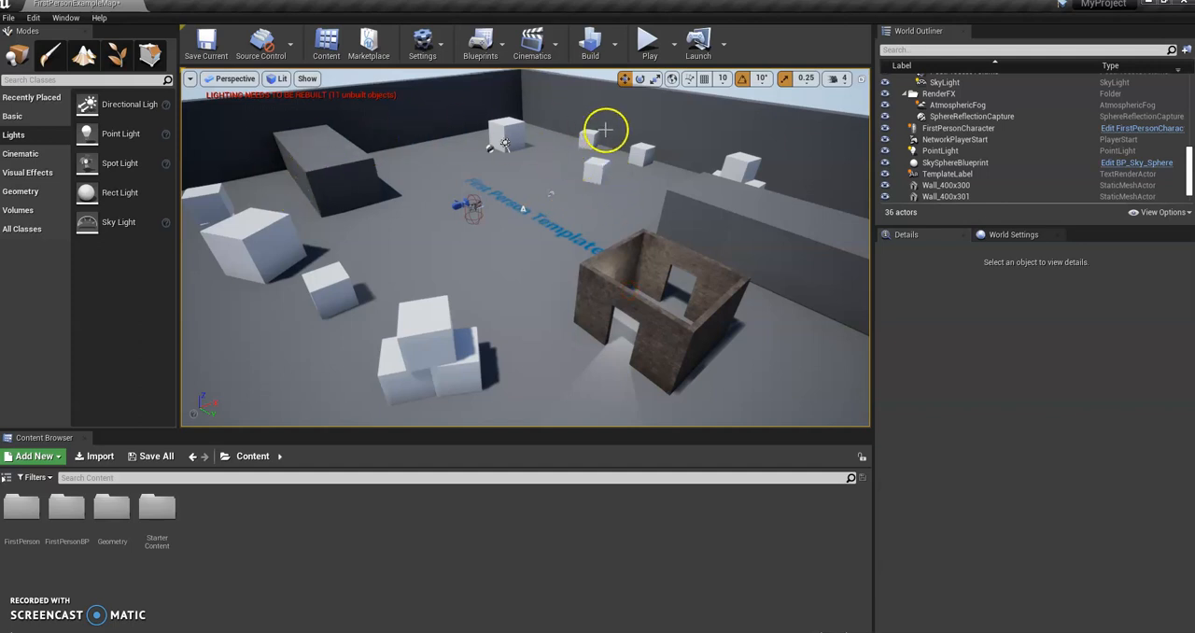
right_drag(510, 230, 464, 211)
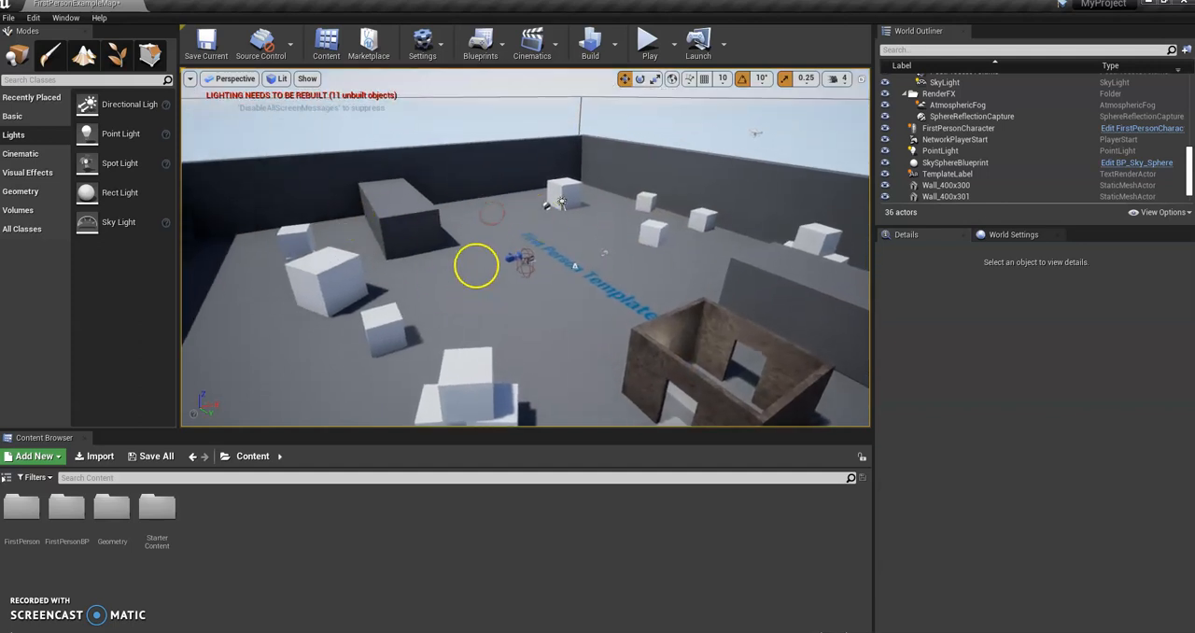
click(388, 220)
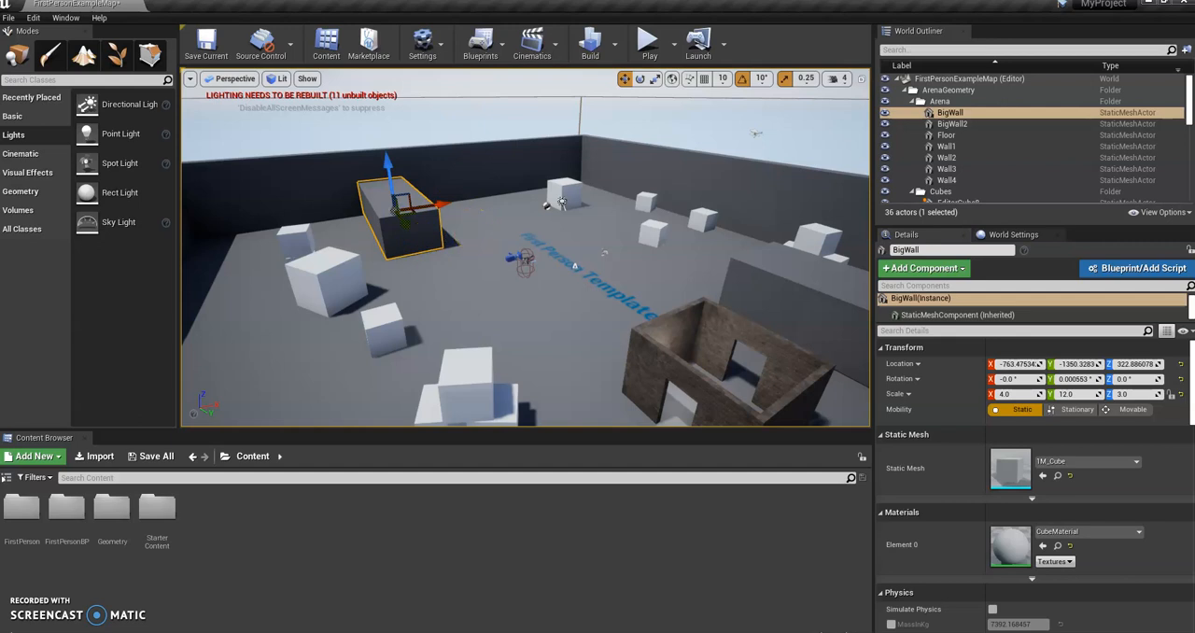
key(Delete)
Step: Delete the four white cubes standing separately near the removed wall block's dark floor patch
right_drag(486, 256, 471, 234)
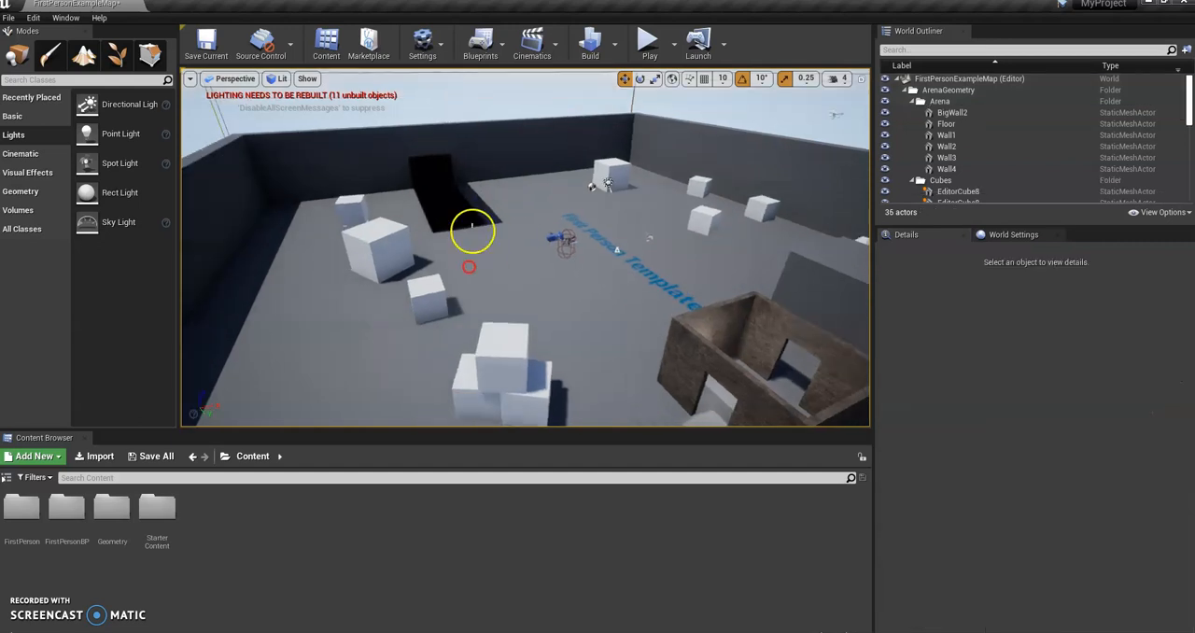
click(373, 226)
key(Delete)
click(350, 207)
key(Delete)
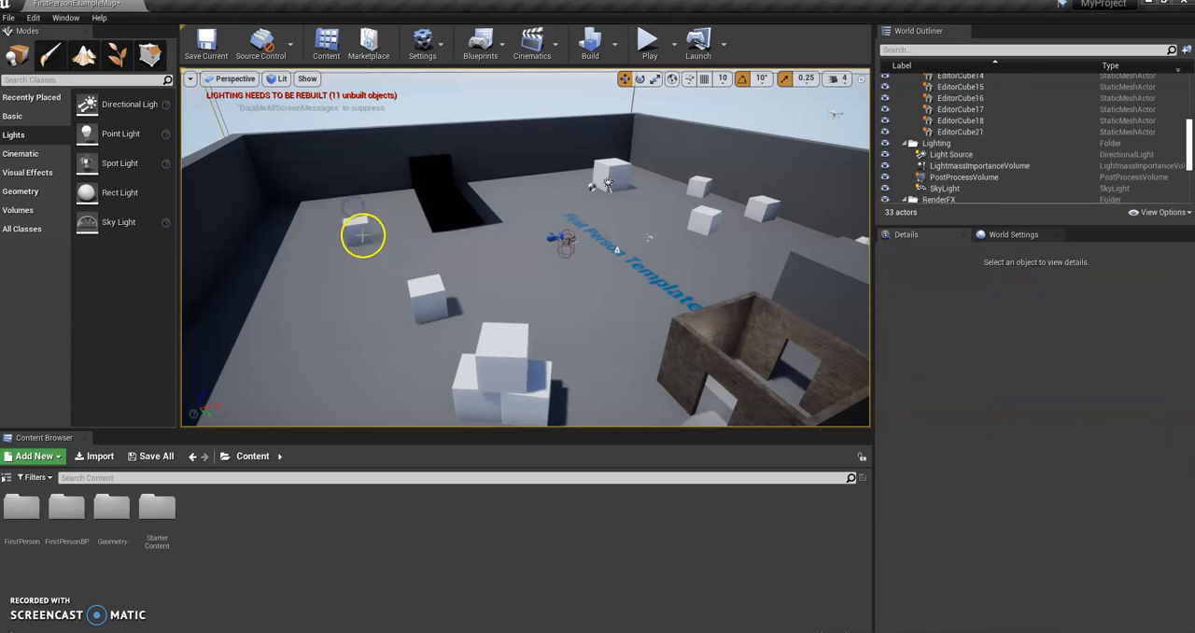
click(360, 227)
key(Delete)
click(431, 298)
key(Delete)
Step: Delete the stack of three white cubes near the brick house
click(493, 343)
key(Delete)
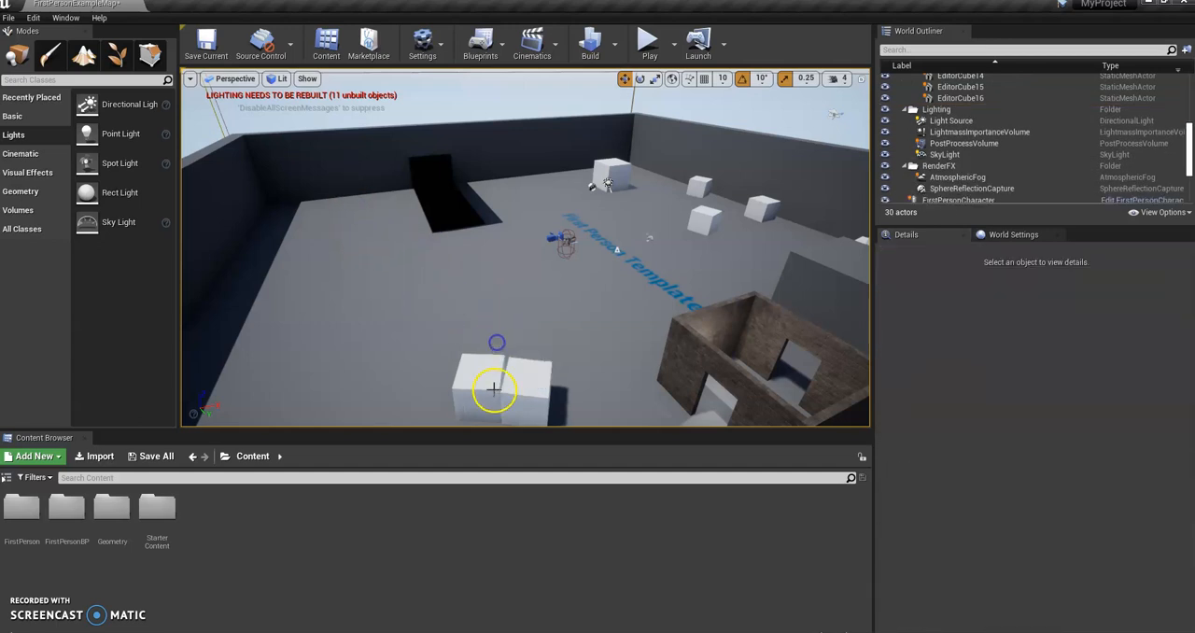
click(523, 386)
click(528, 384)
key(Delete)
click(483, 380)
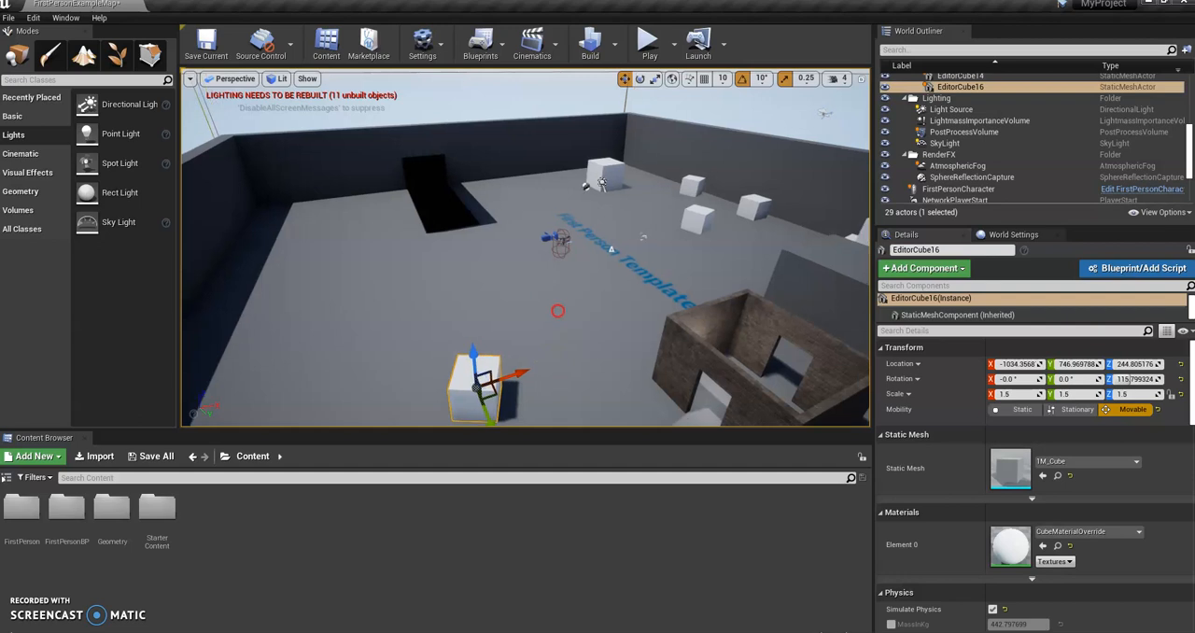
right_drag(531, 372, 518, 411)
scroll(543, 278, up, 5)
right_drag(528, 254, 521, 304)
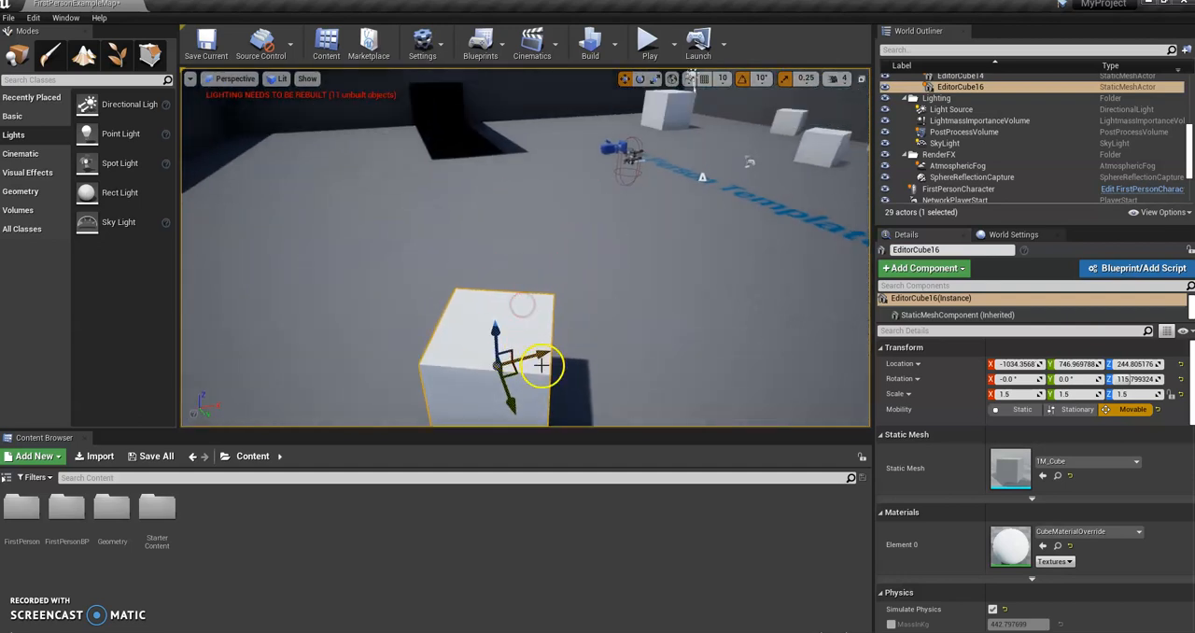
key(Delete)
Step: Delete the second big wall block, BigWall2, on the other side of the arena
right_drag(493, 348, 554, 243)
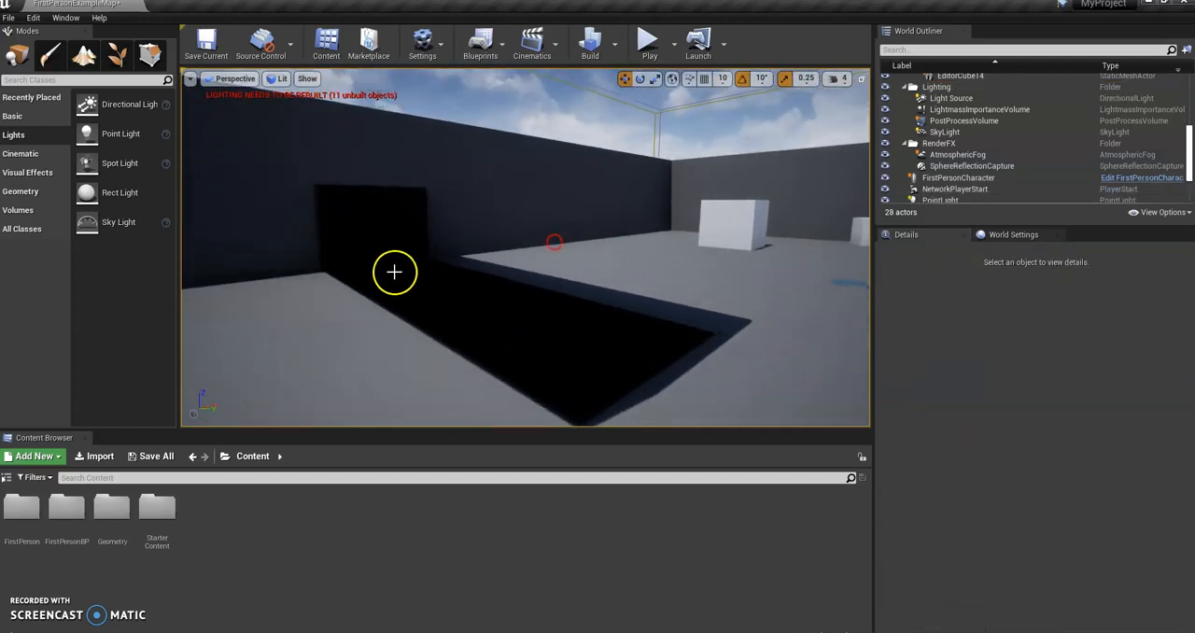
right_drag(489, 266, 561, 299)
click(614, 259)
right_drag(613, 258, 589, 329)
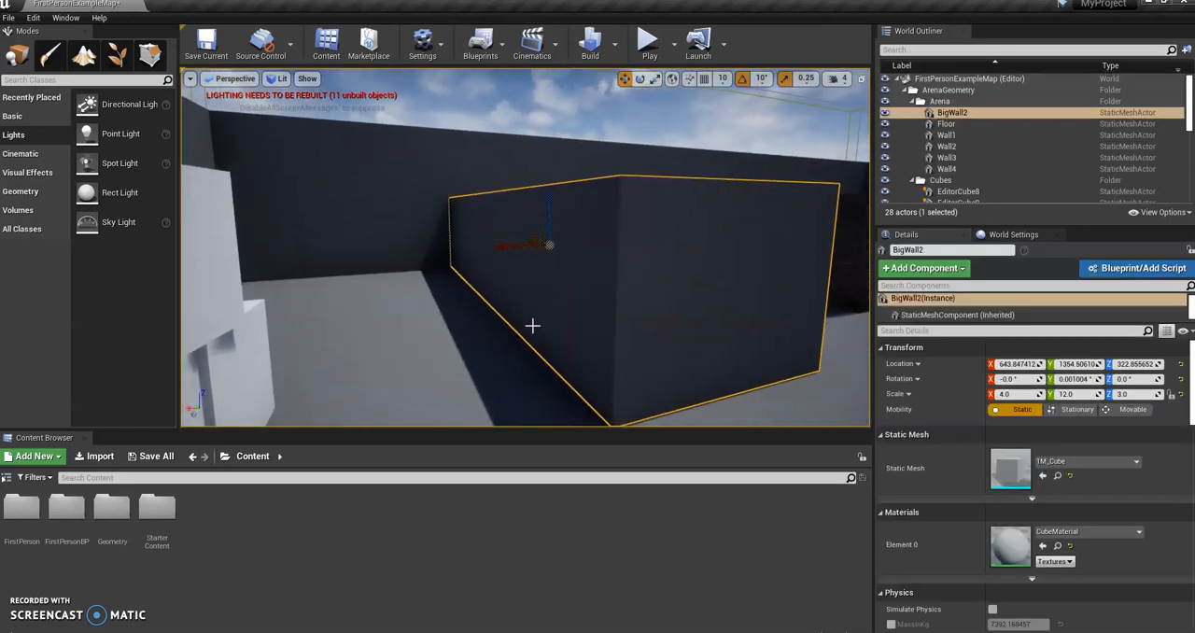
key(Delete)
Step: Delete the three clustered white cubes beside the second removed wall block
mouse_move(677, 346)
right_down()
mouse_move(547, 350)
mouse_move(395, 403)
mouse_move(528, 179)
right_up()
click(528, 178)
key(Delete)
click(563, 165)
click(549, 131)
key(Delete)
click(573, 153)
key(Delete)
Step: Delete the four remaining white cubes, EditorCube8 to EditorCube11, from the arena floor
right_drag(571, 157, 406, 197)
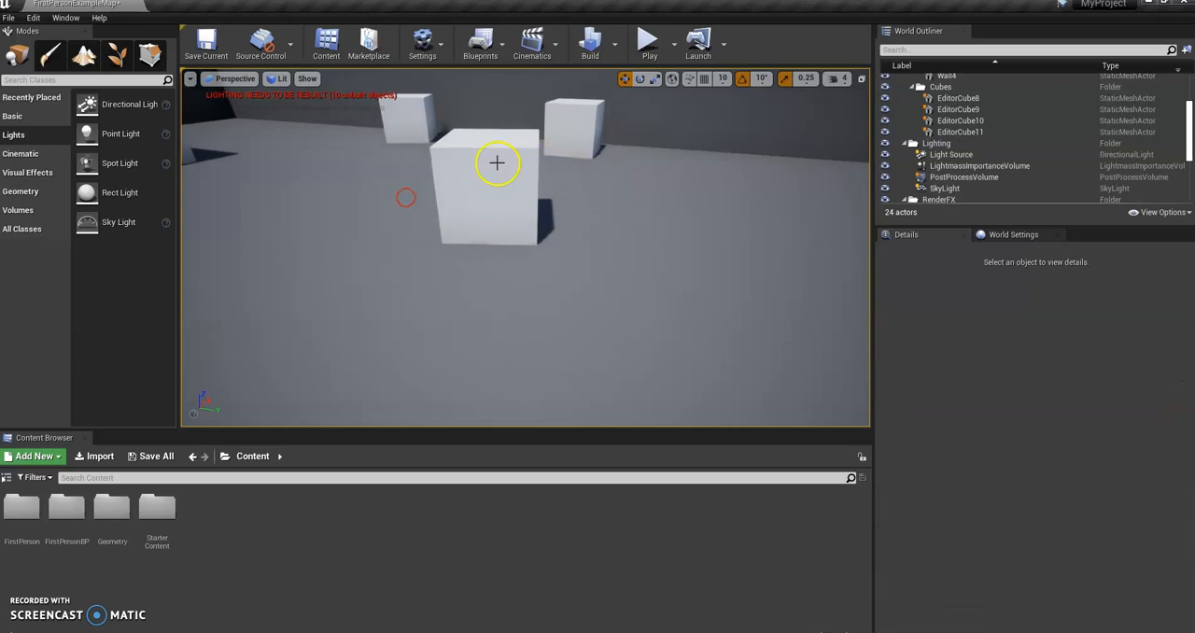
click(503, 162)
key(Delete)
click(568, 130)
key(Delete)
click(432, 129)
key(Delete)
right_drag(488, 155, 385, 148)
click(484, 140)
key(Delete)
Step: Delete the First Person Template text label from the arena floor
right_drag(485, 140, 655, 264)
key(s)
click(539, 261)
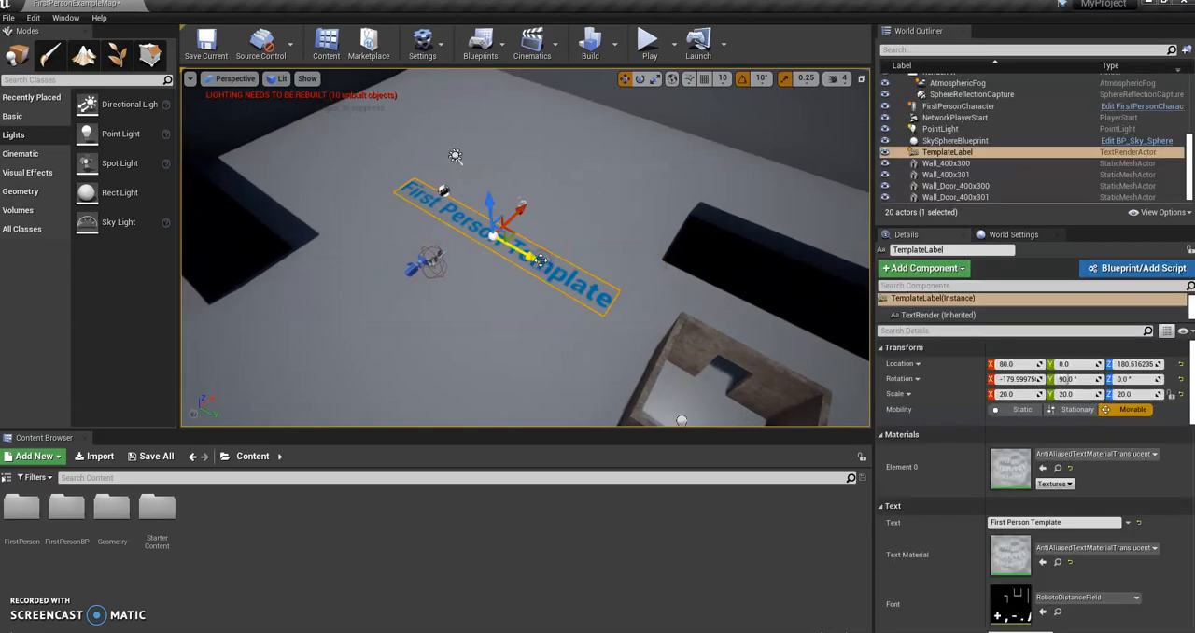
key(Delete)
Step: Examine the sphere reflection capture, player start, floor and first-person character in the arena
right_drag(548, 254, 403, 246)
click(454, 197)
key(w)
click(485, 189)
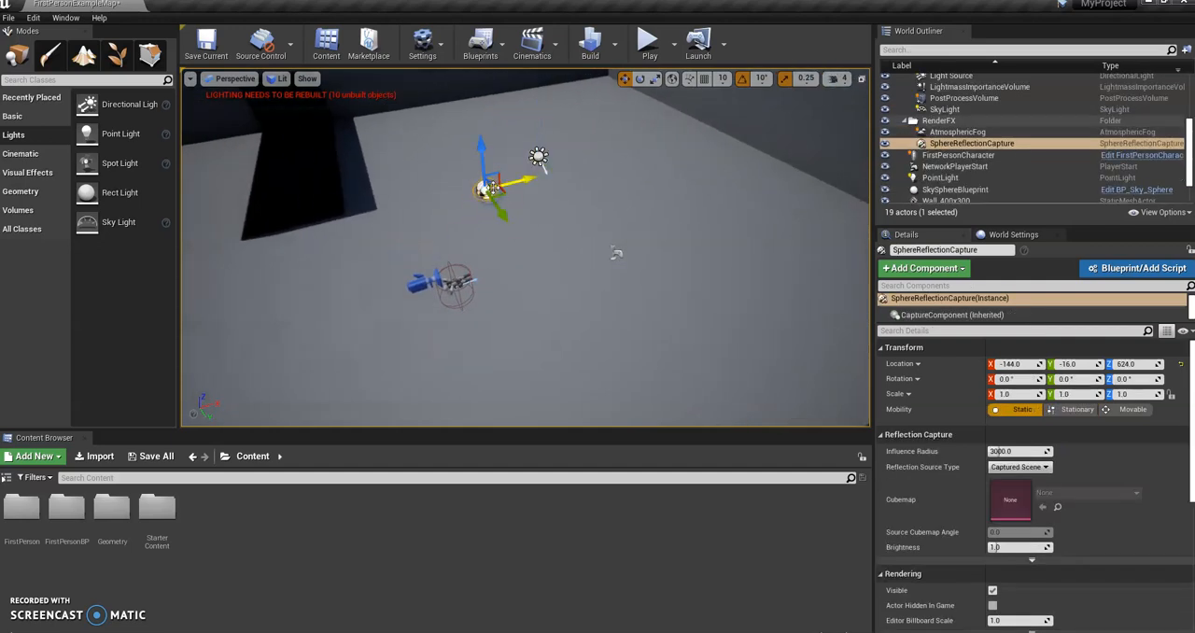
click(615, 253)
key(w)
right_drag(616, 253, 588, 296)
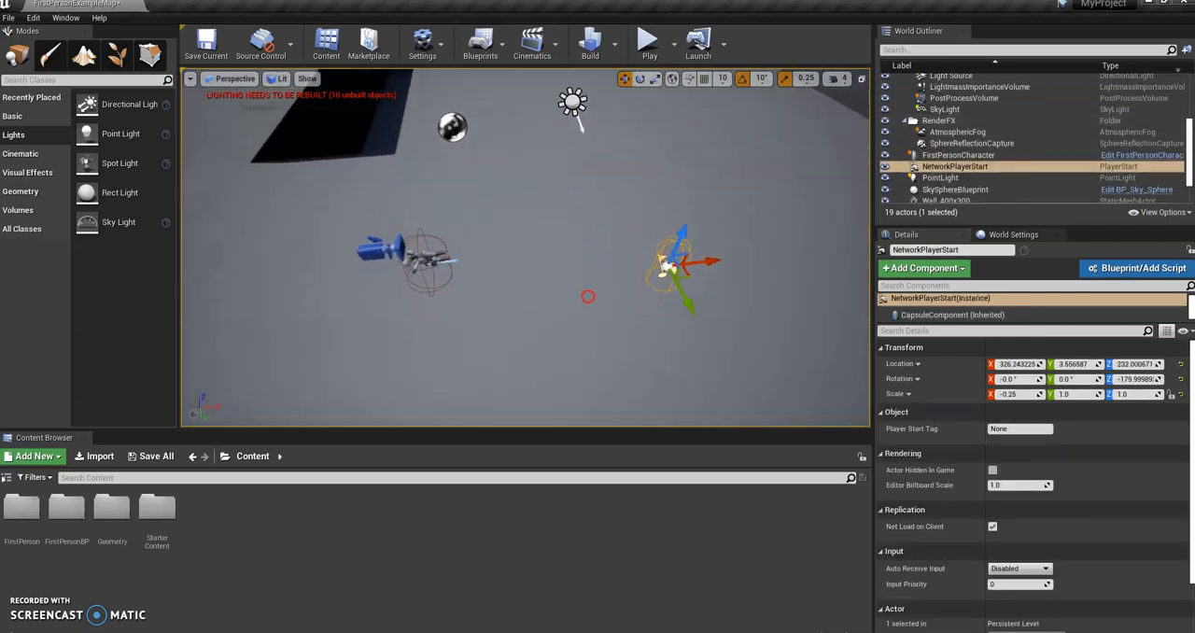
click(716, 295)
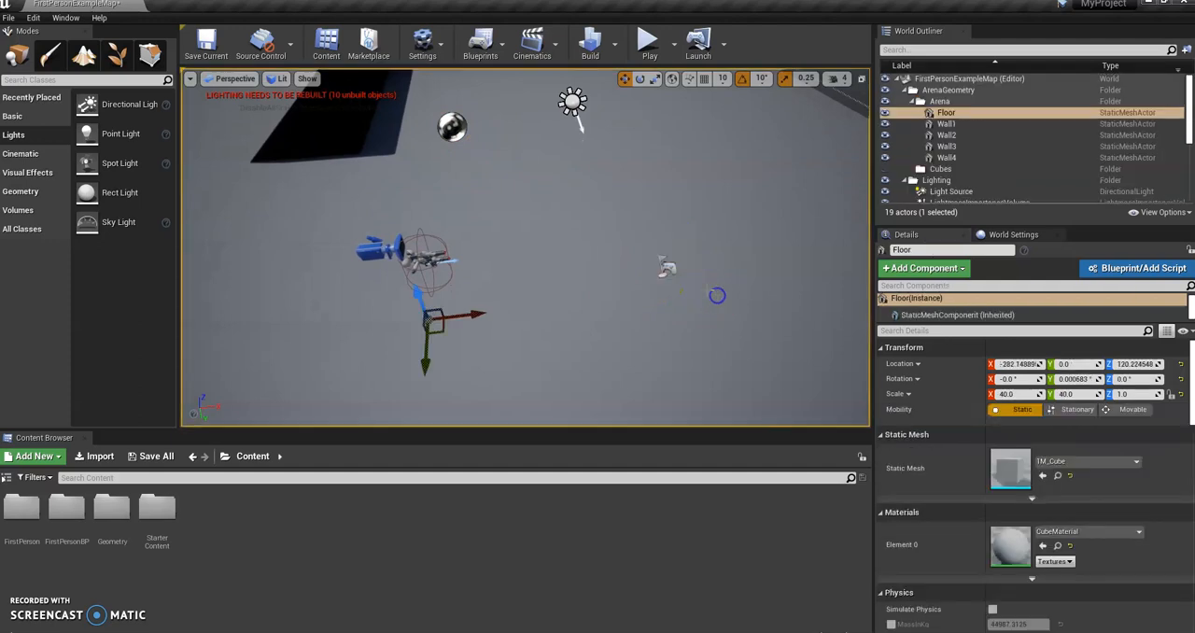
click(389, 250)
click(666, 259)
Step: Delete the brick house's four walls and the point light inside it
right_drag(609, 288, 909, 240)
key(s)
click(596, 327)
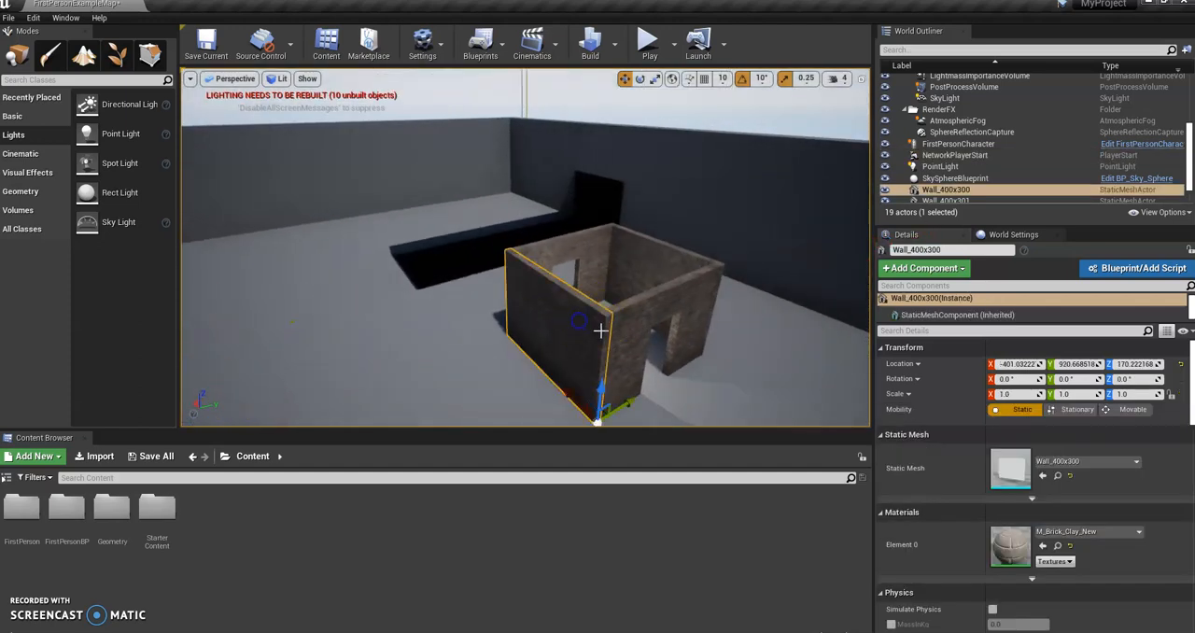
key(Delete)
click(636, 317)
key(Delete)
click(648, 270)
key(Delete)
click(587, 258)
key(Delete)
click(608, 319)
key(Delete)
Step: Focus on the NetworkPlayerStart actor to examine it, and briefly play-test the emptied level
right_drag(607, 318, 528, 312)
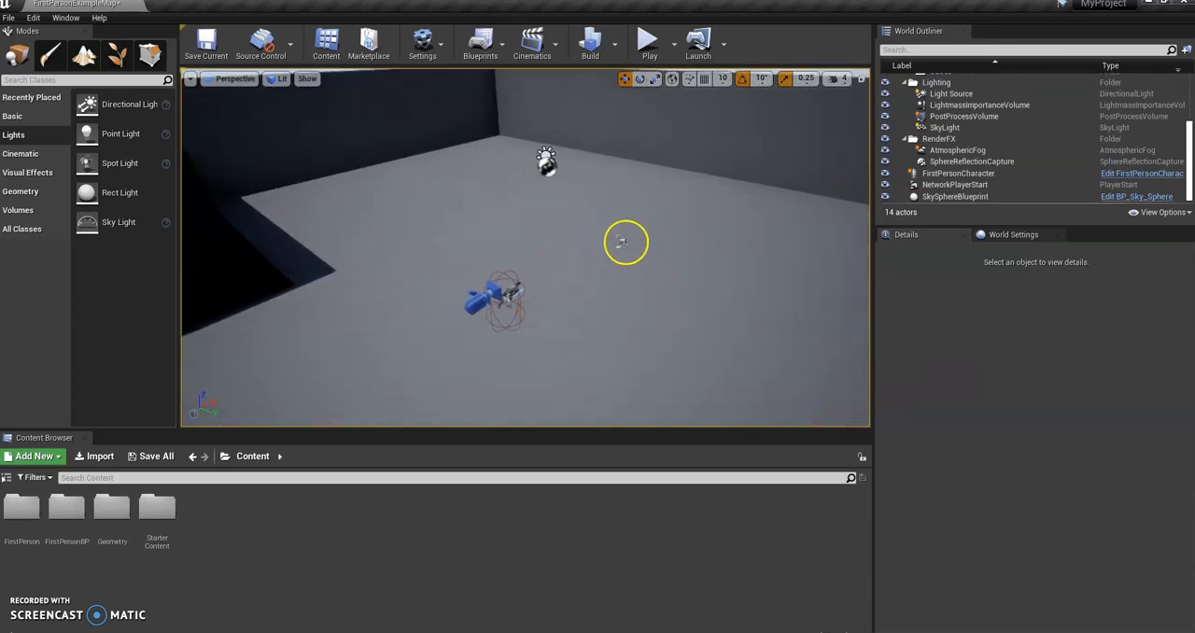
click(624, 243)
right_drag(623, 243, 858, 240)
key(w)
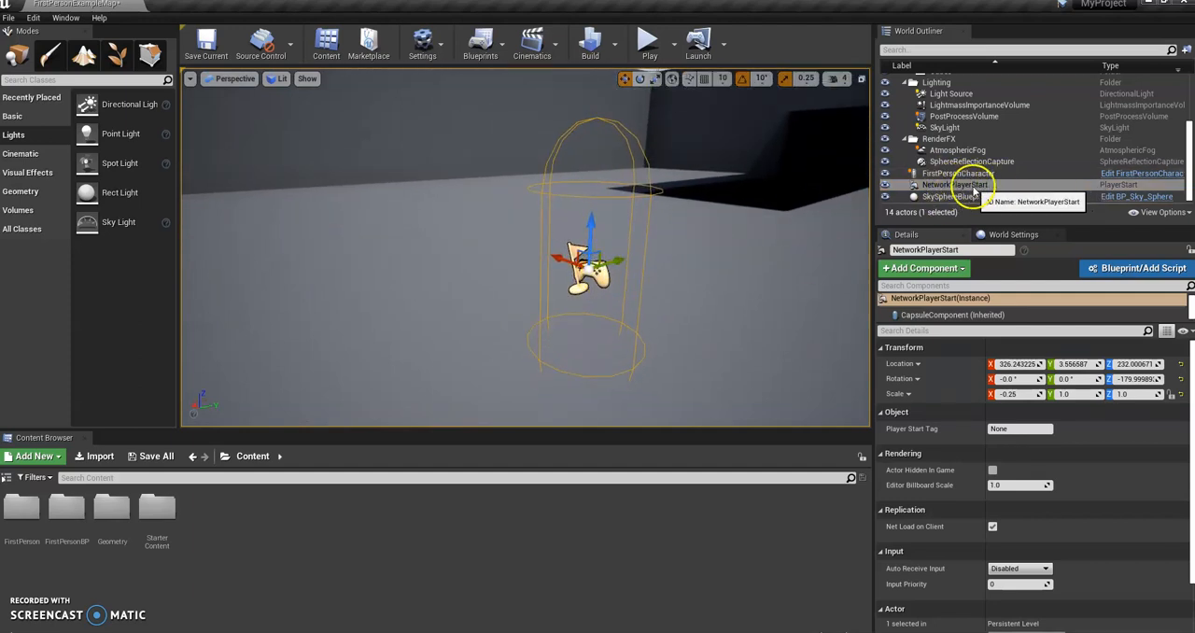
double_click(927, 184)
key(s)
right_drag(616, 231, 653, 245)
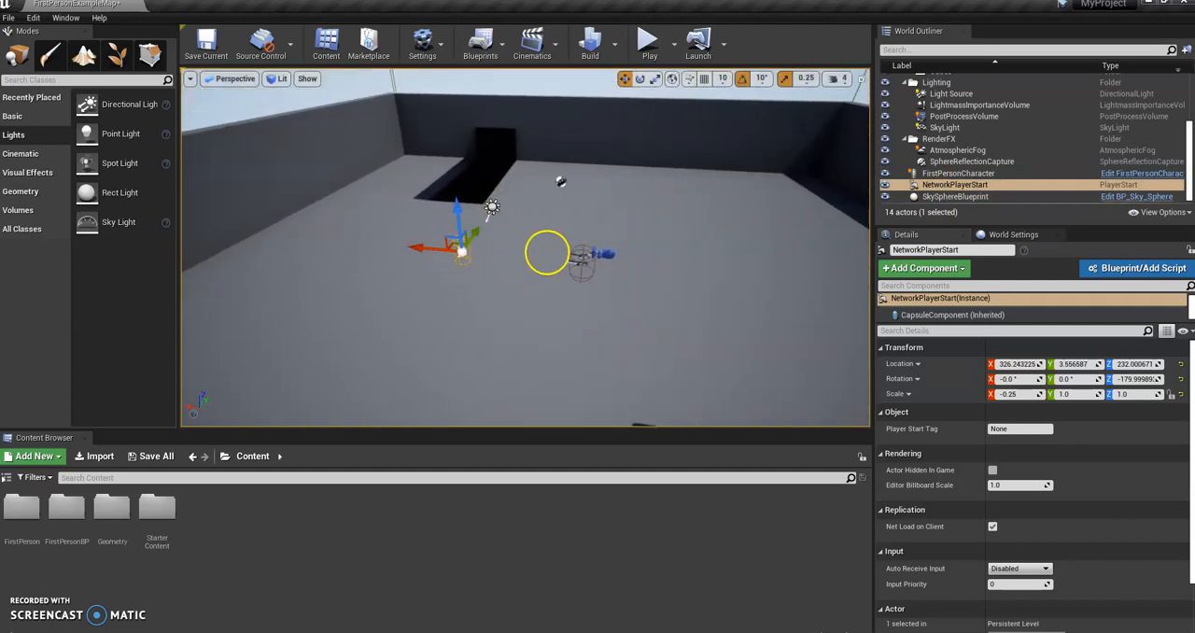
click(648, 42)
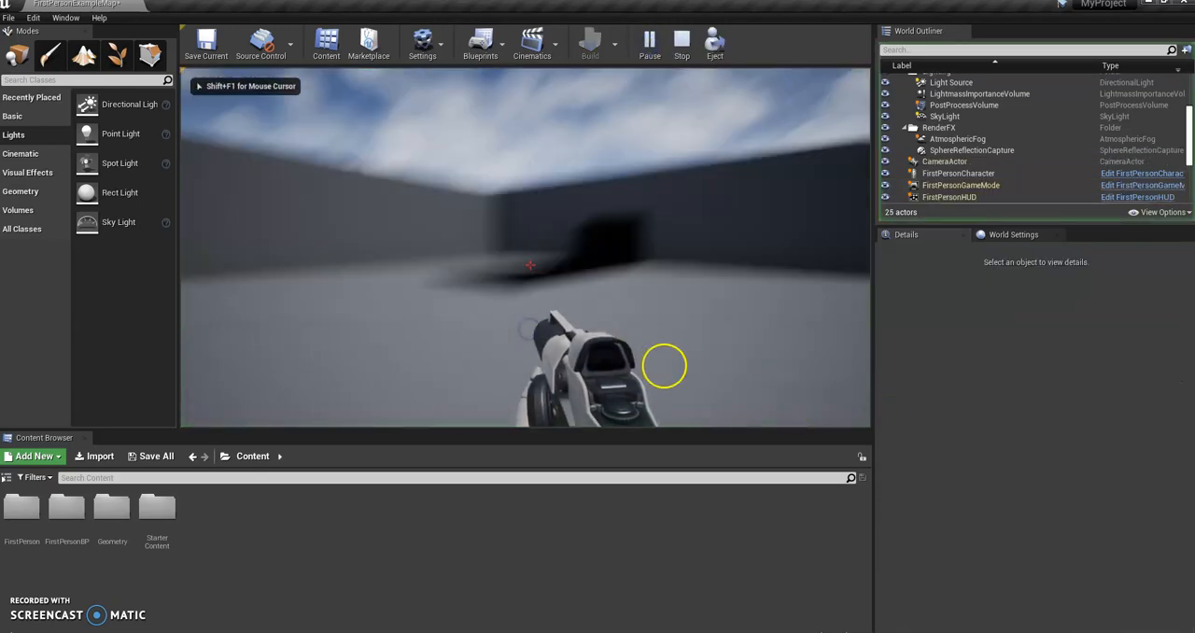
key(Escape)
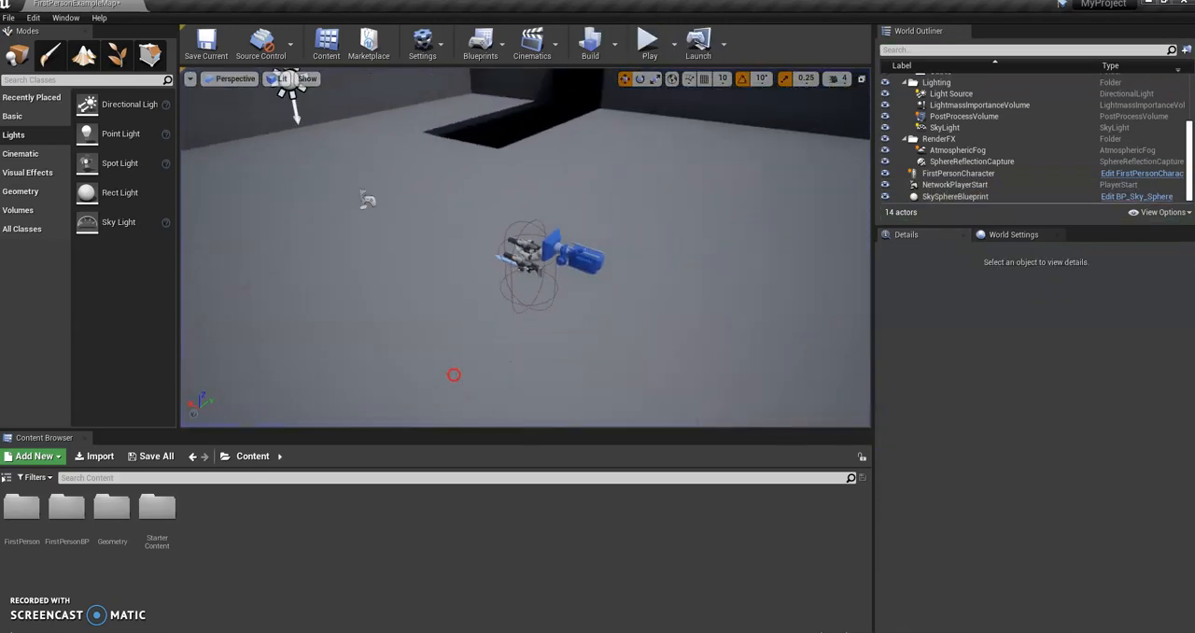
Step: Move the NetworkPlayerStart along the X axis to about 1458, near the arena wall, and play-test the level
click(442, 243)
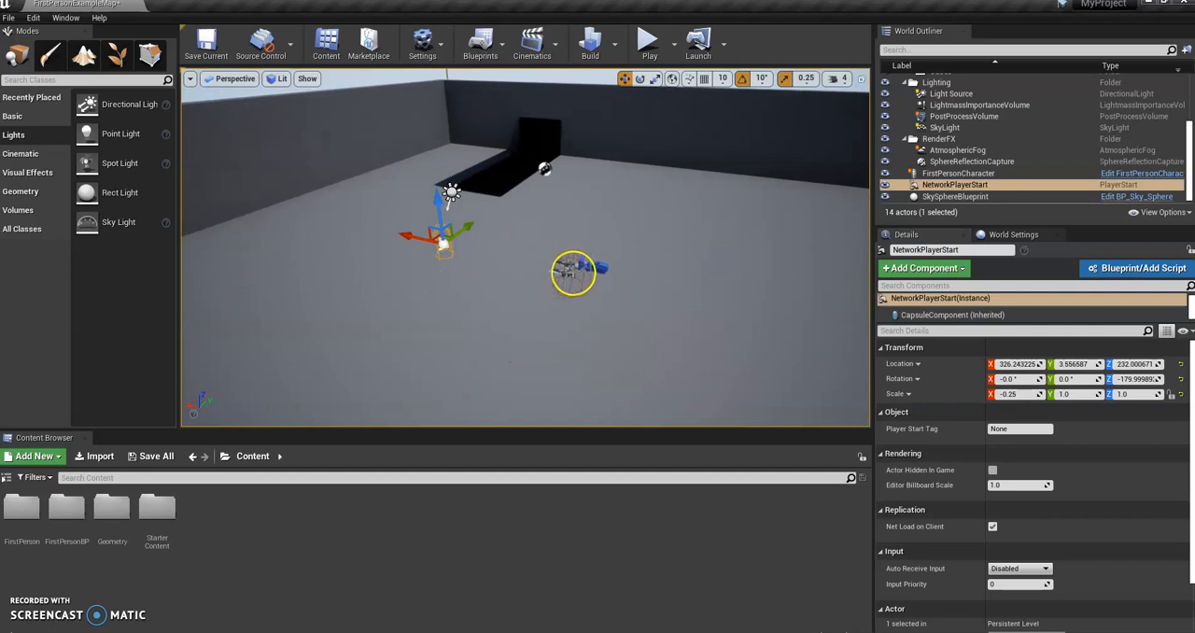
drag(580, 268, 288, 253)
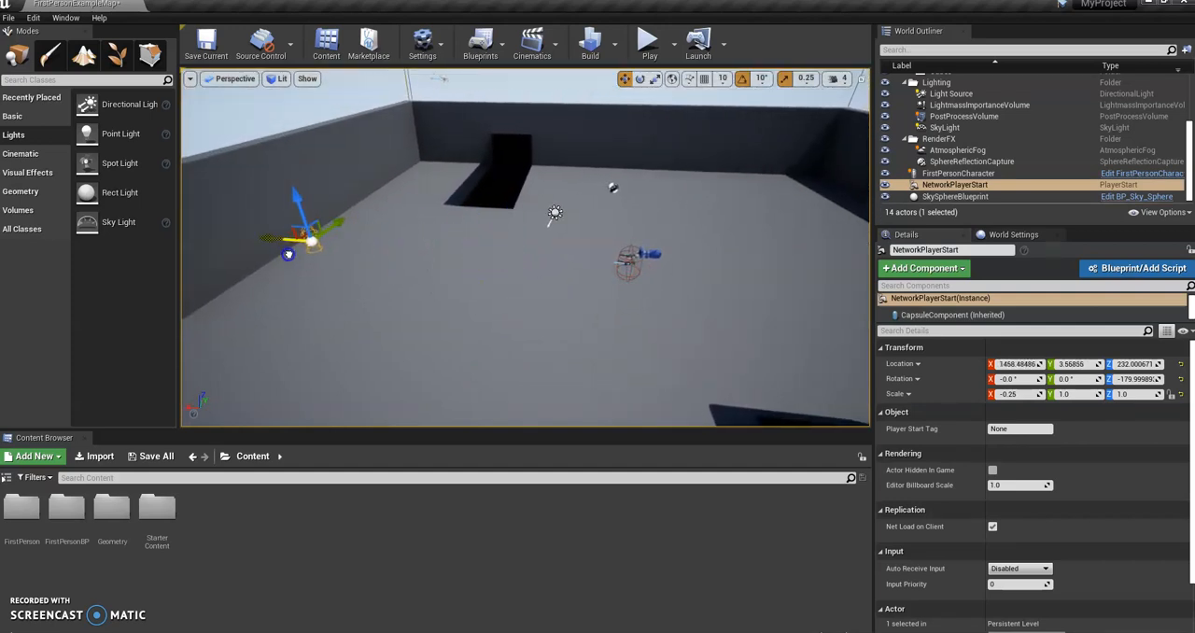
click(650, 40)
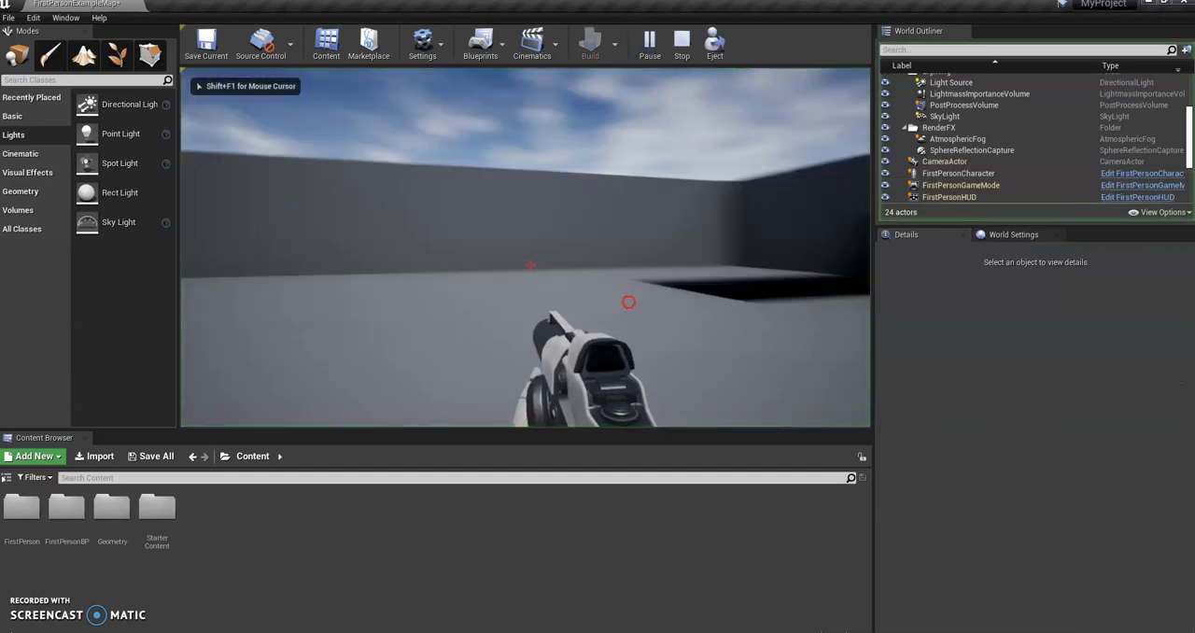
key(Escape)
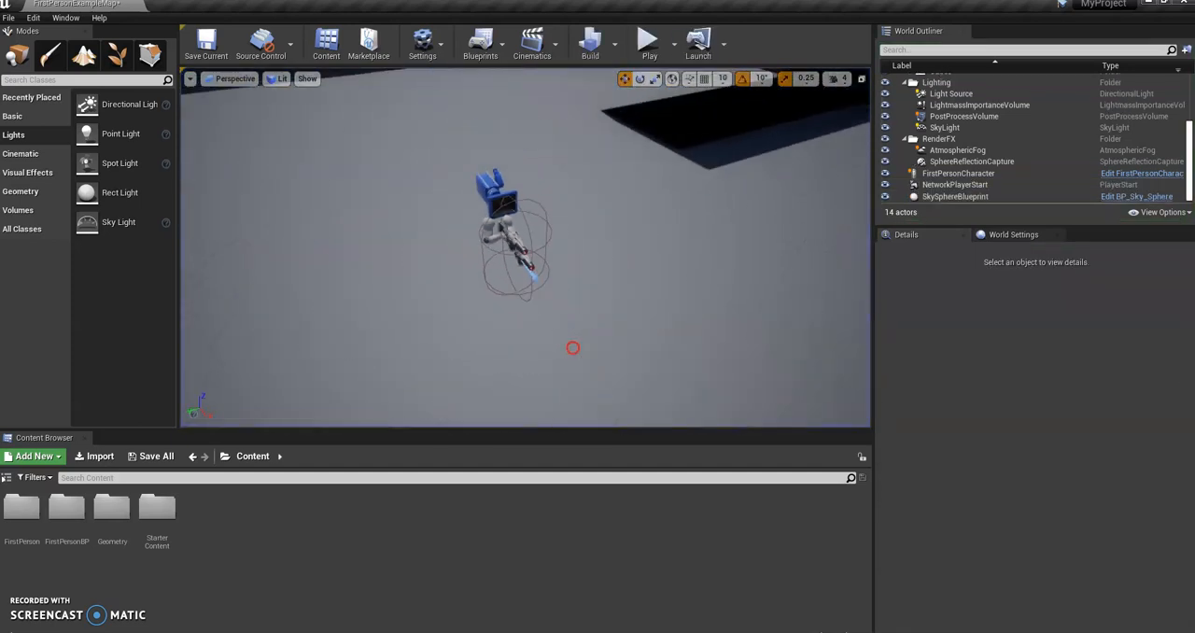
Step: Move the FirstPersonCharacter along the X axis to about 1281, near the arena wall
click(602, 260)
right_drag(620, 280, 482, 308)
drag(338, 270, 681, 240)
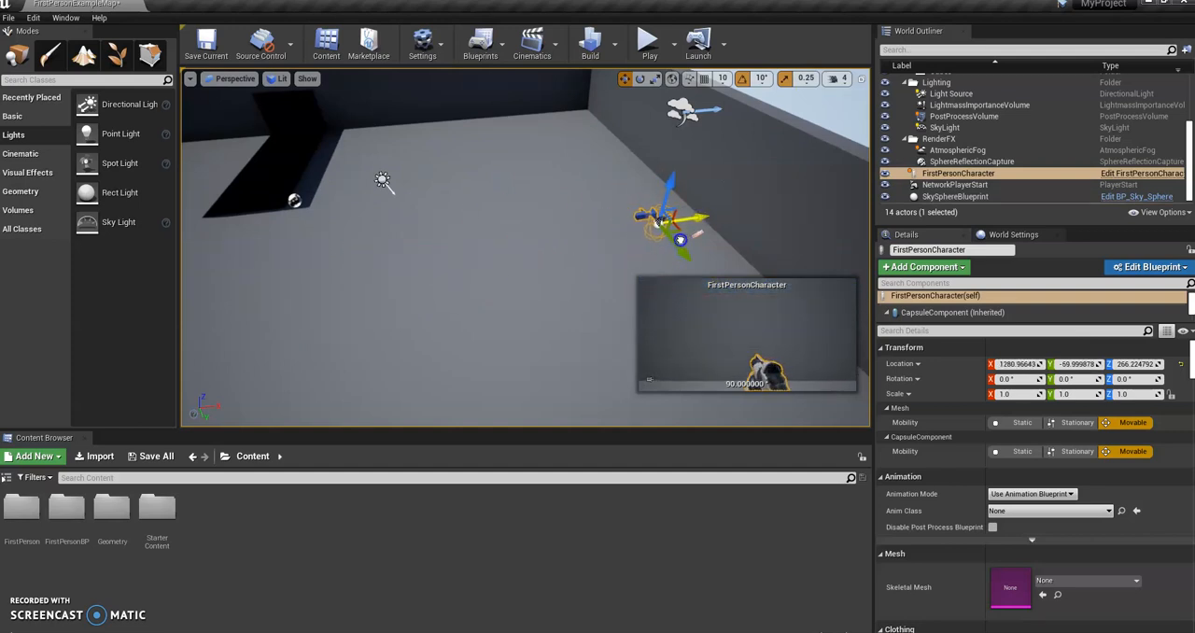
Step: Move the FirstPersonCharacter along the X axis to about 1337, closer to the arena wall, and briefly play-test the level
right_drag(551, 253, 573, 258)
drag(618, 216, 619, 221)
right_drag(607, 218, 579, 178)
key(w)
right_drag(506, 236, 496, 299)
key(s)
click(571, 193)
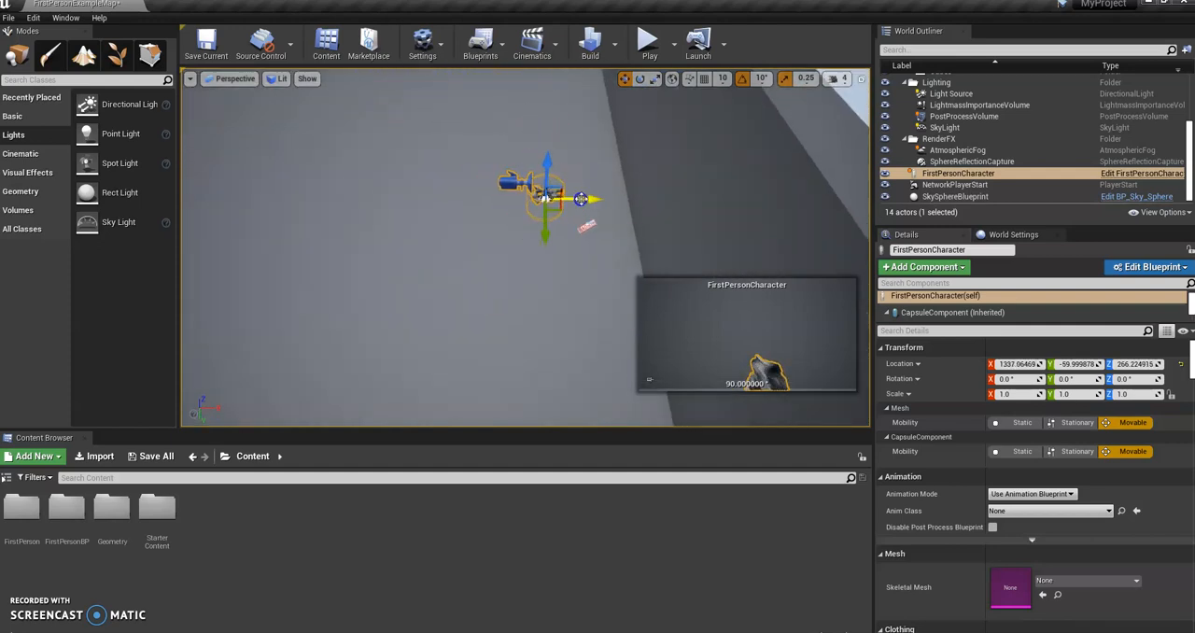
click(648, 41)
click(614, 255)
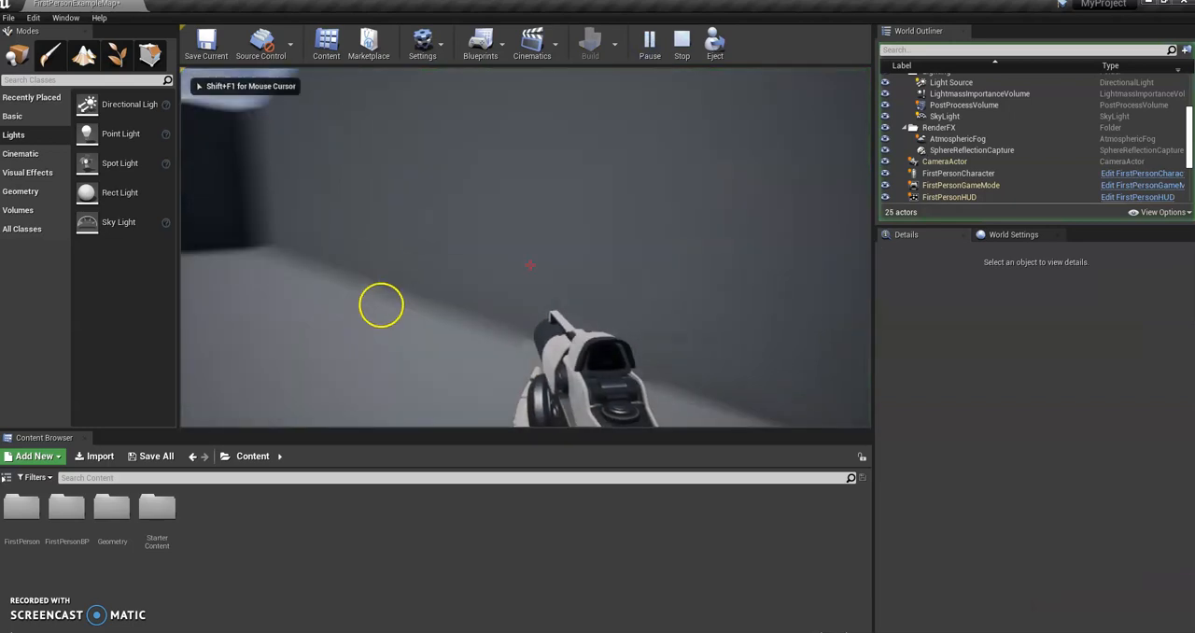
key(Escape)
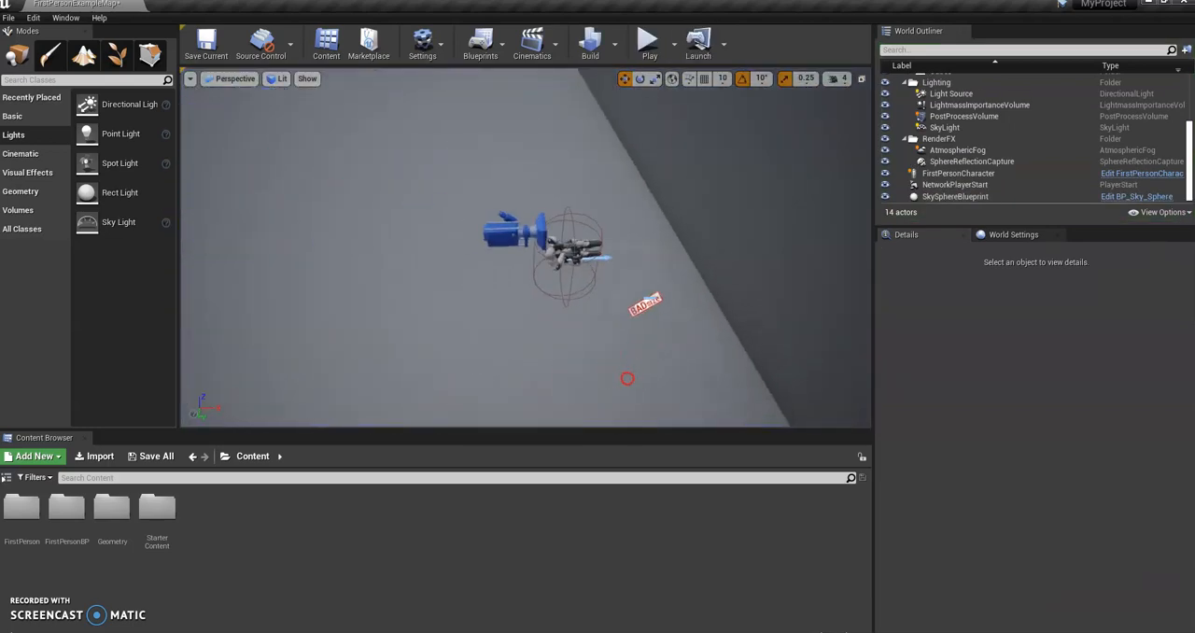
Step: Select the FirstPersonCharacter and cycle its transform gizmo through the move, rotate and scale modes to compare them
click(557, 257)
key(e)
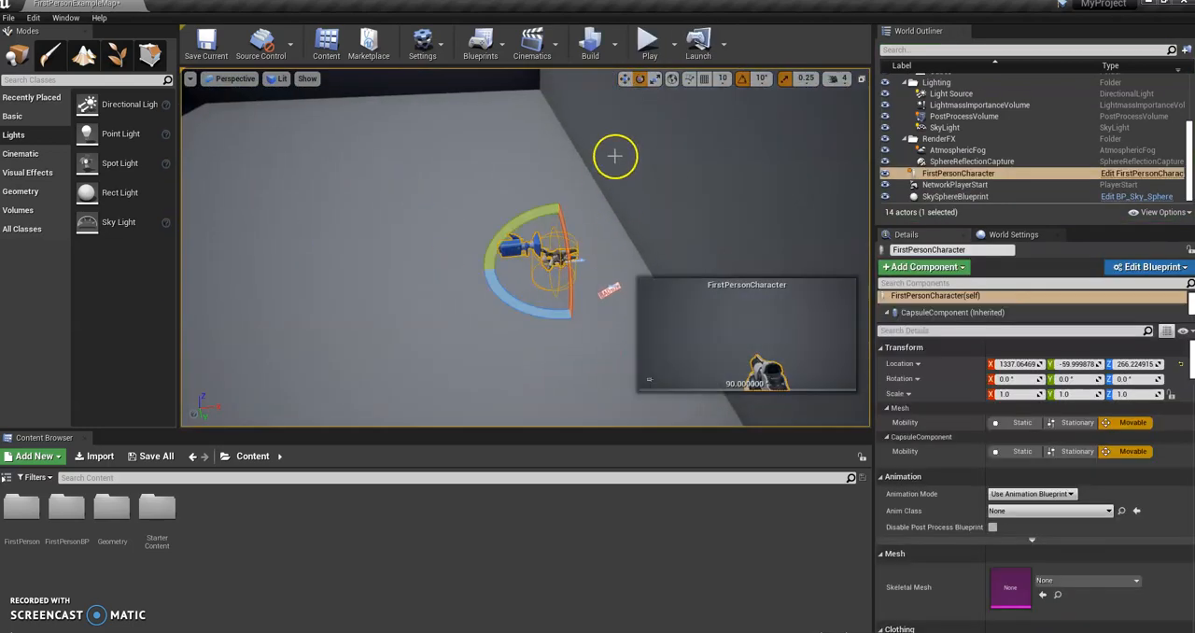
click(625, 81)
click(640, 82)
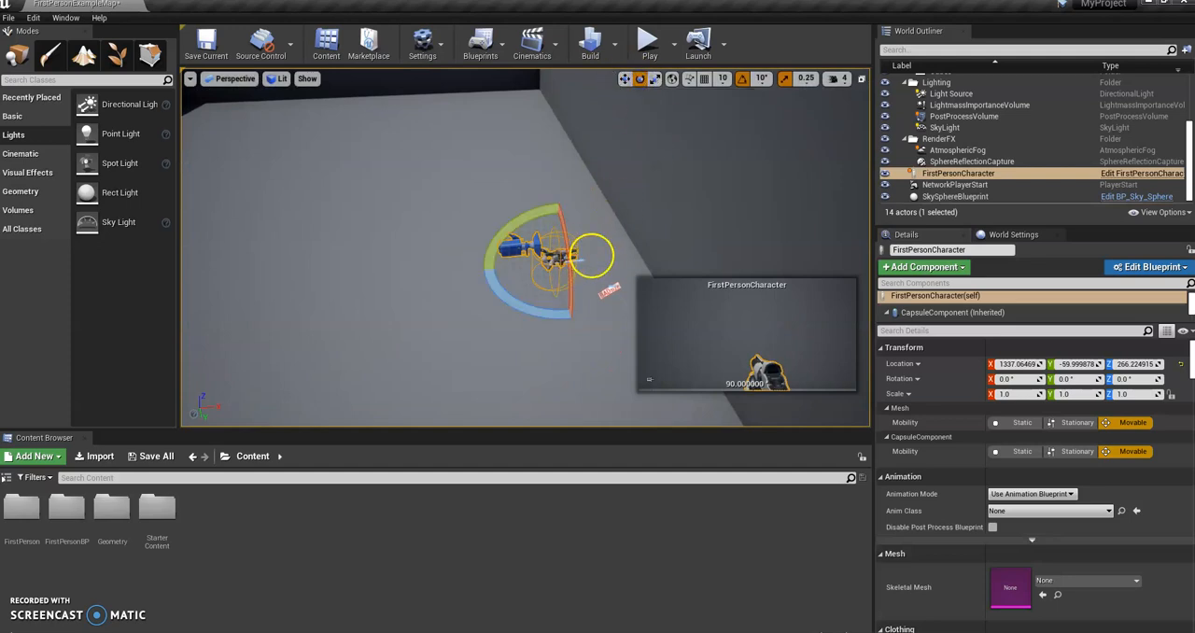
click(626, 81)
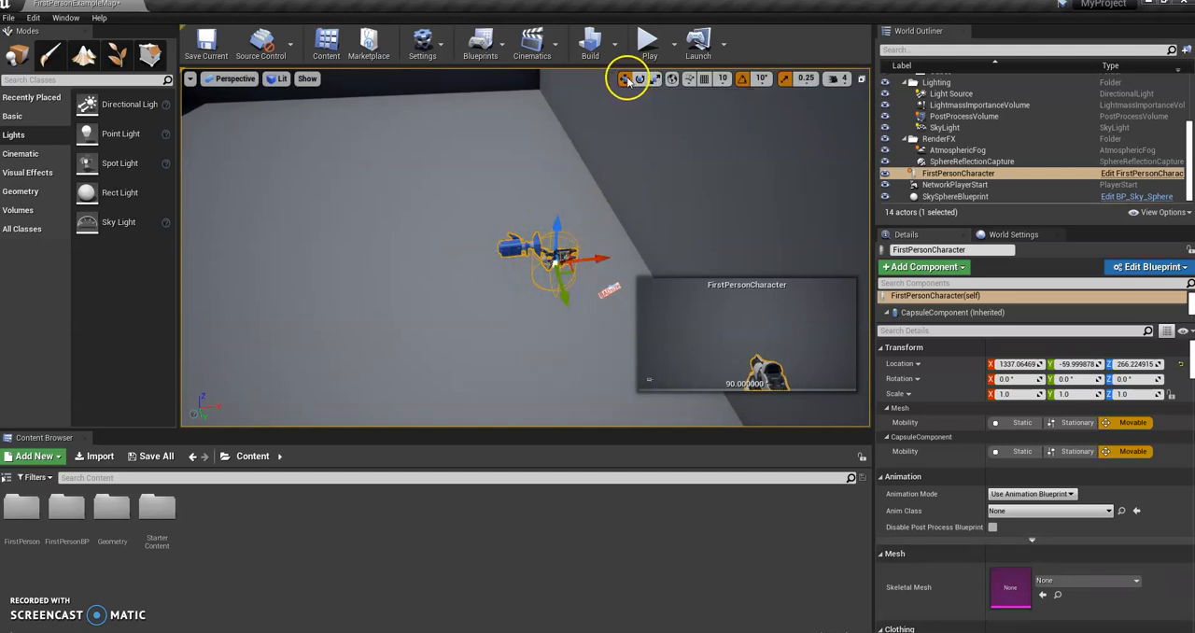
click(641, 80)
click(656, 81)
click(640, 81)
click(624, 80)
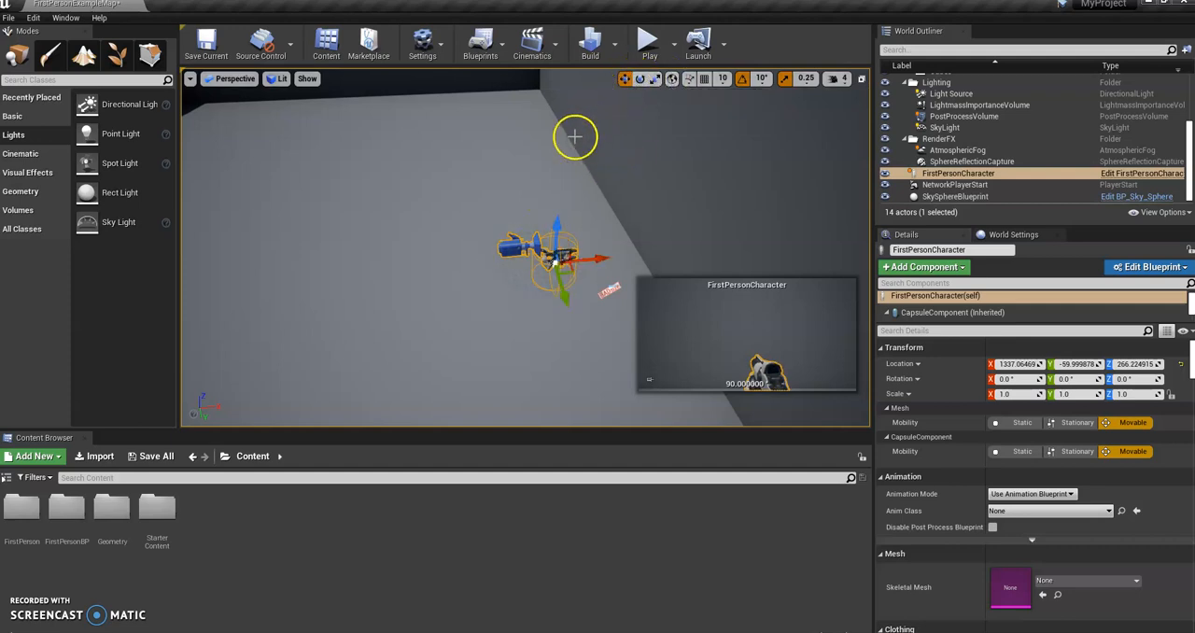
key(e)
key(w)
key(r)
Step: Rotate the FirstPersonCharacter to face away from the nearby wall into the arena, and play-test the level
key(e)
drag(591, 288, 35, 117)
click(641, 46)
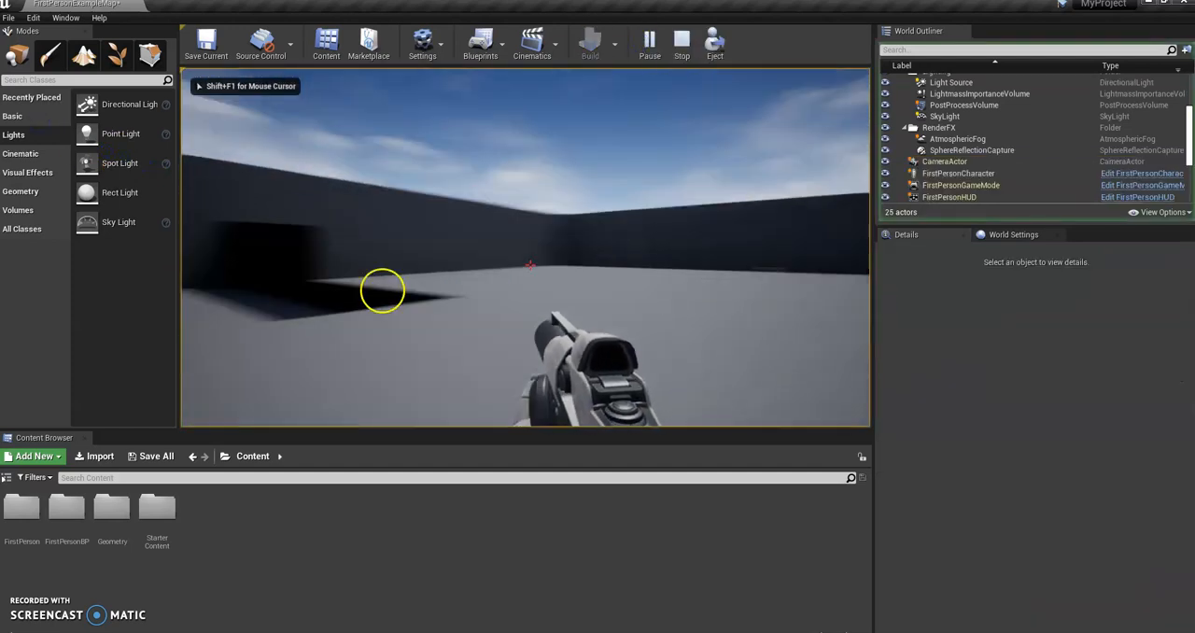
key(Escape)
Step: Examine the dark shadows left on the arena floor and walls where the deleted objects stood
right_drag(318, 302, 326, 418)
key(s)
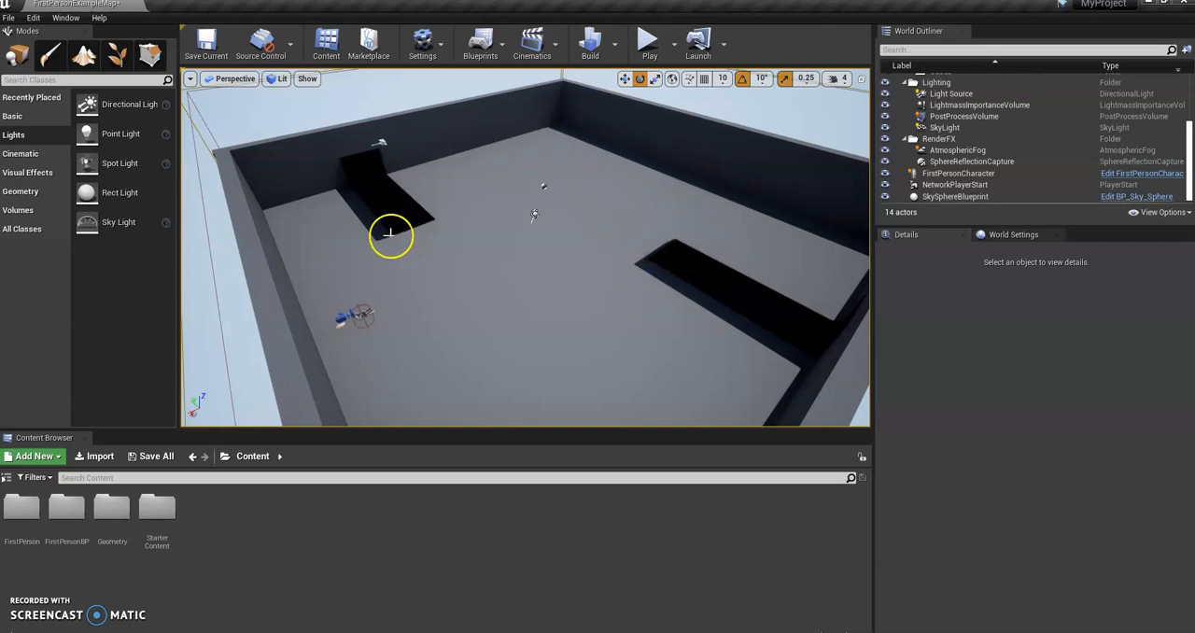
right_drag(636, 274, 678, 275)
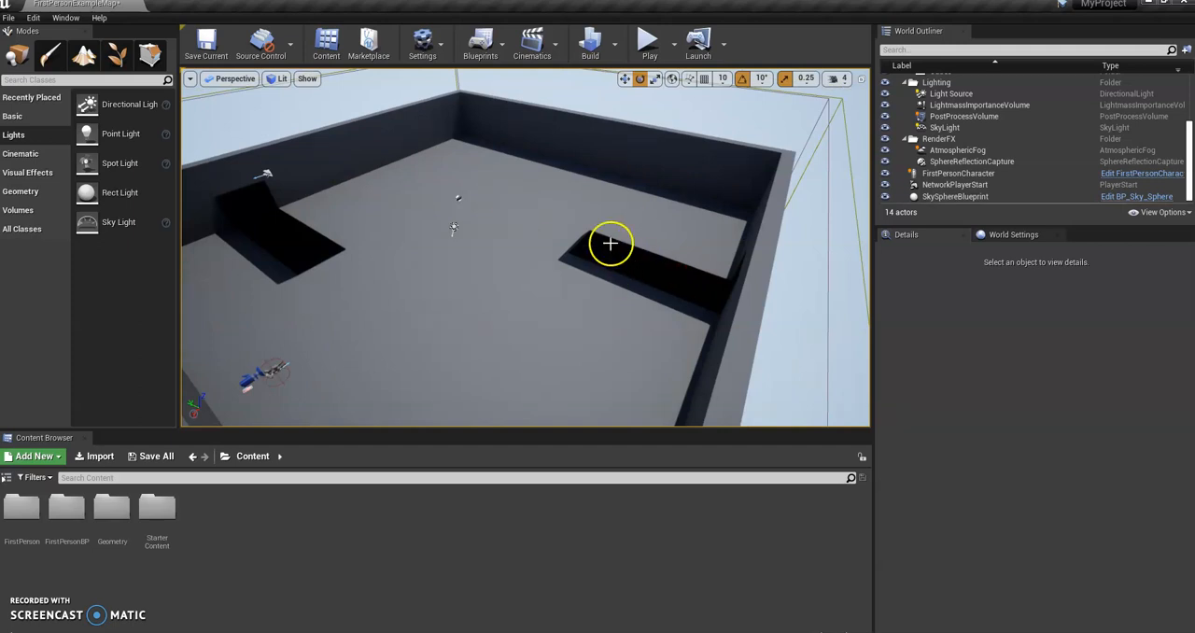
right_drag(527, 233, 498, 237)
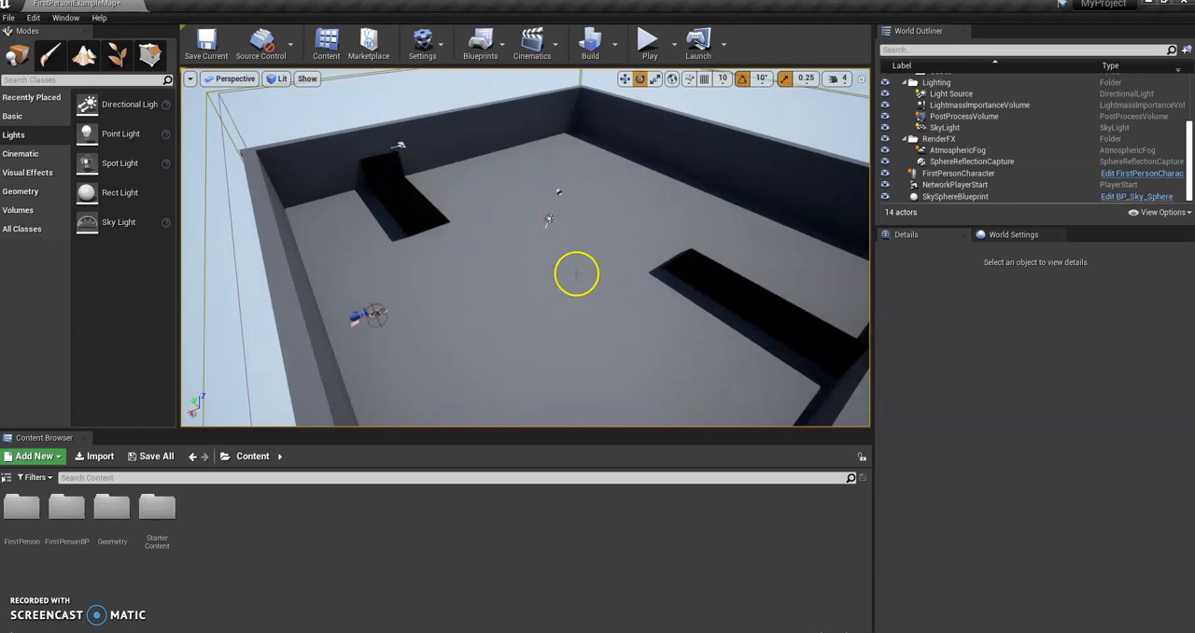
scroll(683, 286, up, 4)
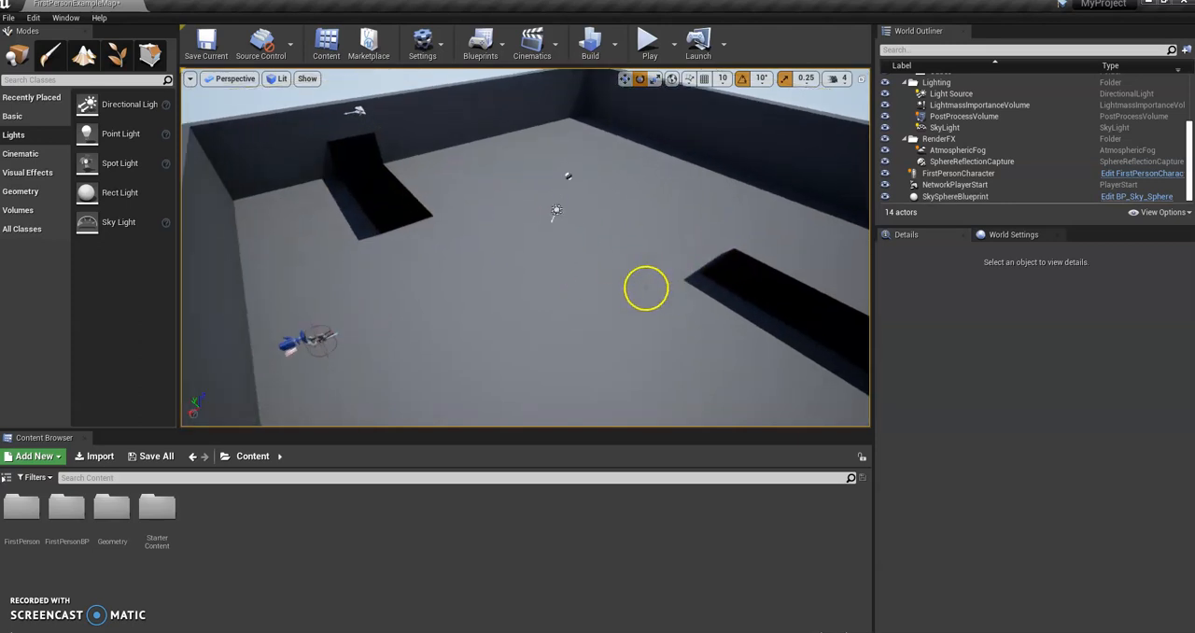
right_drag(647, 287, 697, 299)
right_drag(618, 247, 627, 245)
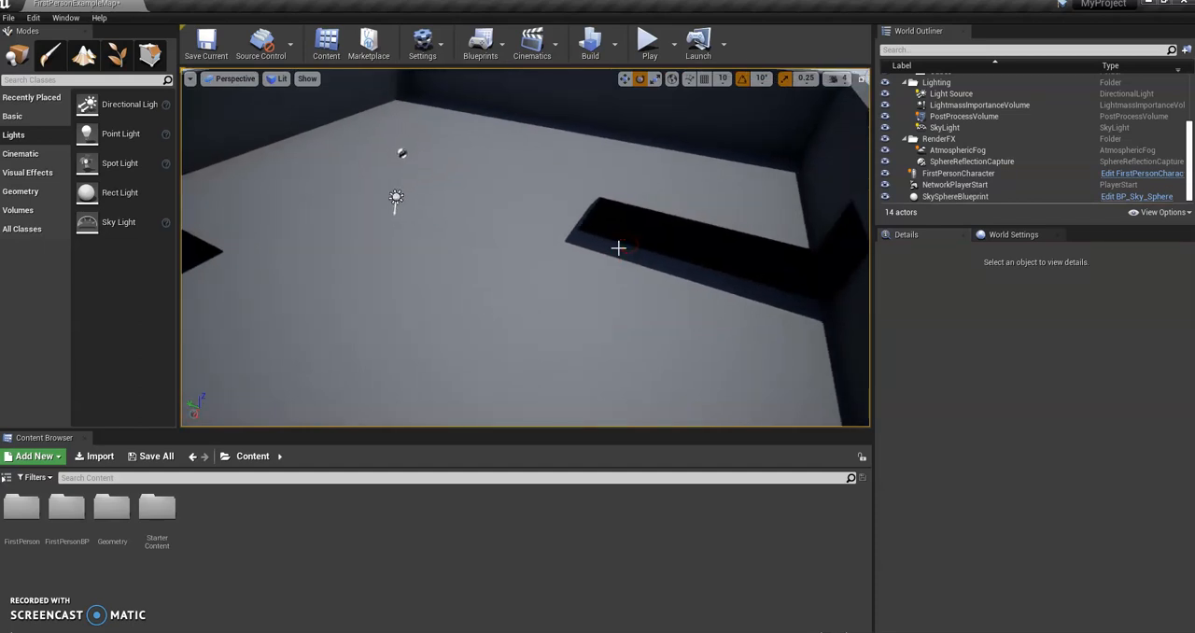
mouse_move(496, 243)
right_down()
mouse_move(389, 237)
mouse_move(510, 241)
right_up()
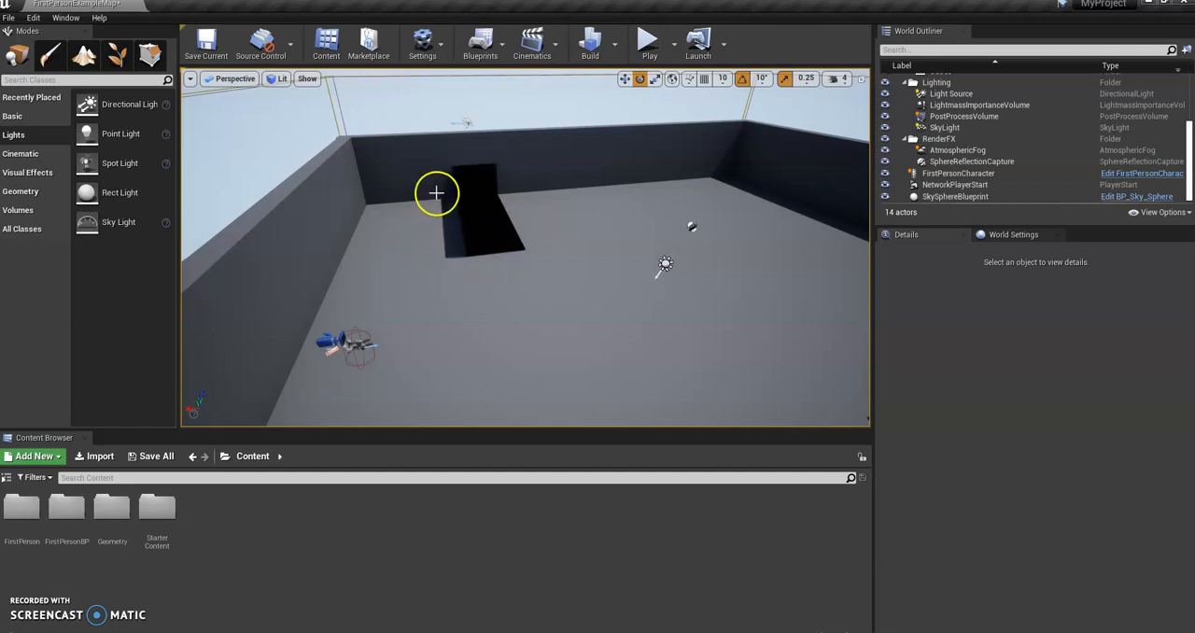
mouse_move(475, 240)
mouse_down()
mouse_move(499, 243)
mouse_move(454, 230)
mouse_move(469, 230)
mouse_up()
drag(409, 269, 432, 274)
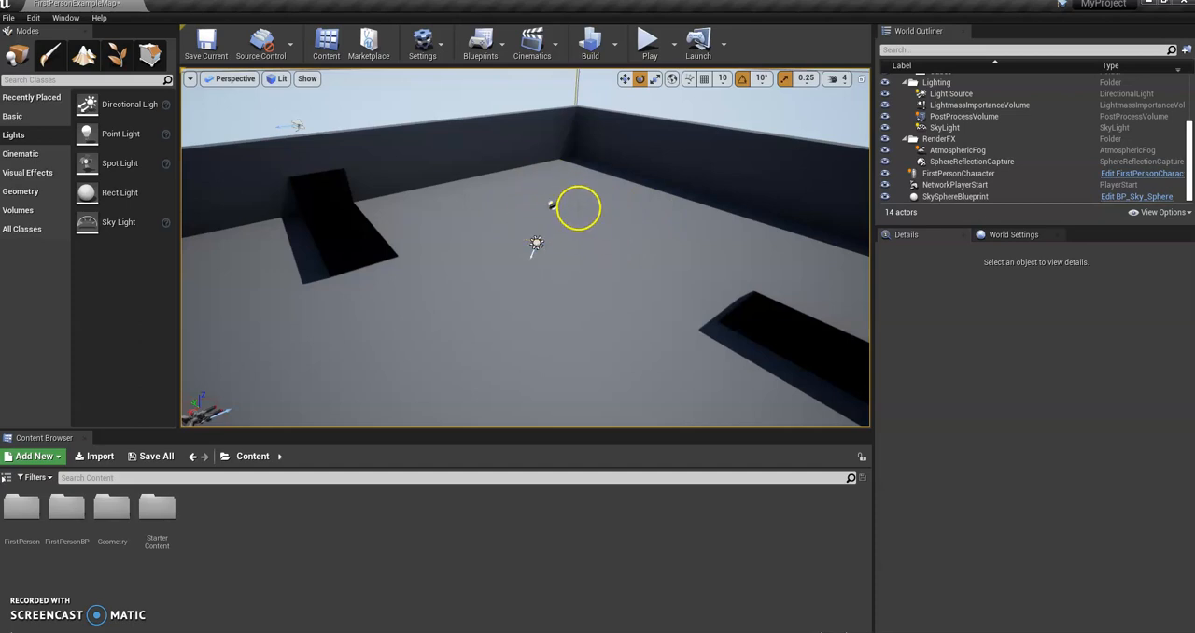
right_drag(512, 247, 507, 249)
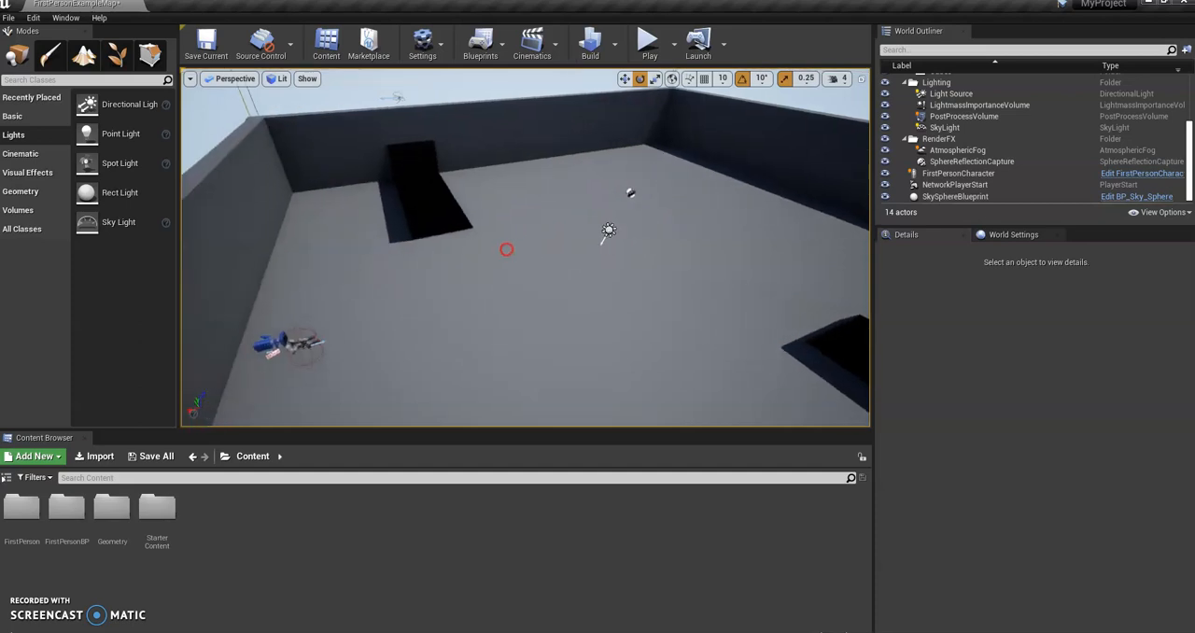
right_drag(429, 219, 467, 193)
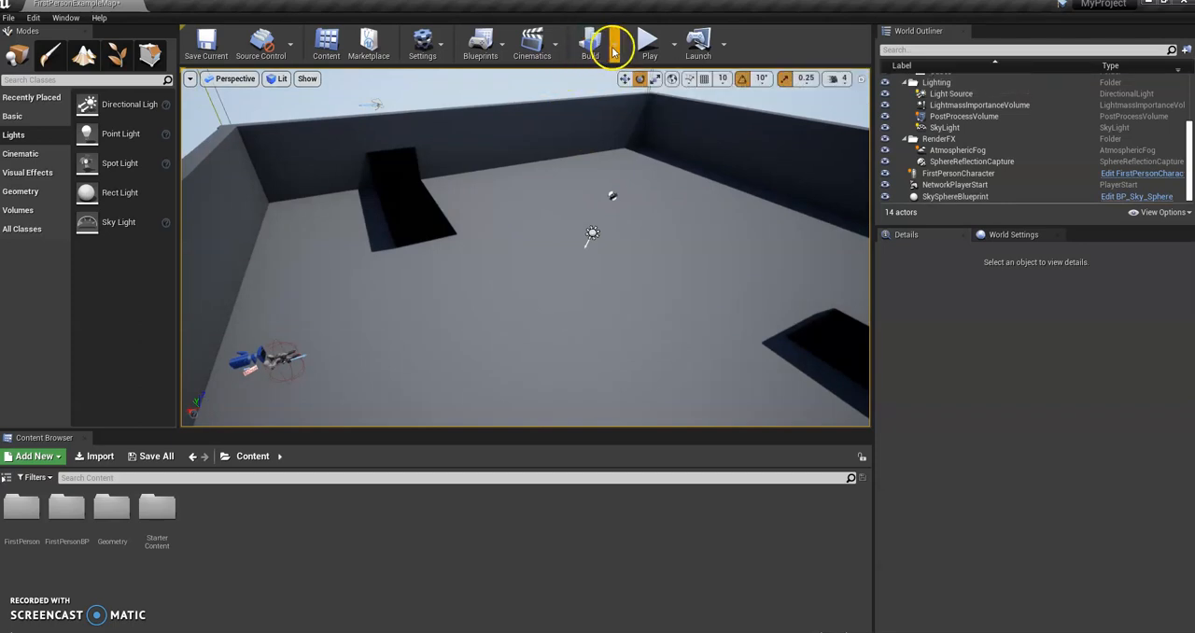
Step: Build only the level's lighting, allowing SwarmAgent through the firewall on private networks
click(613, 48)
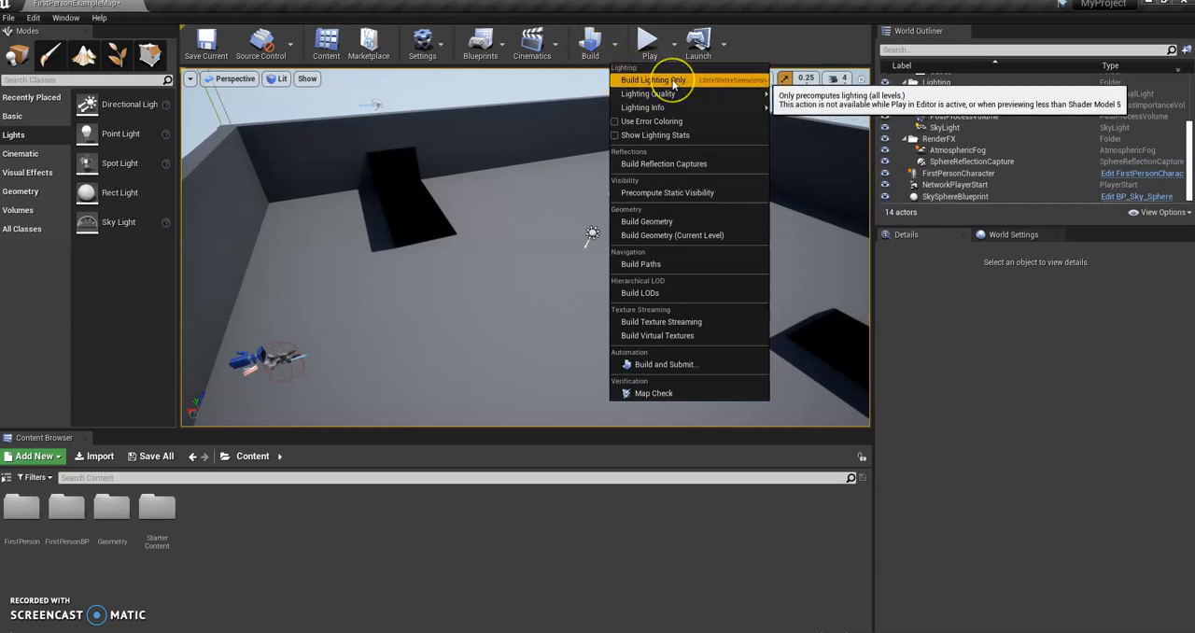
click(654, 82)
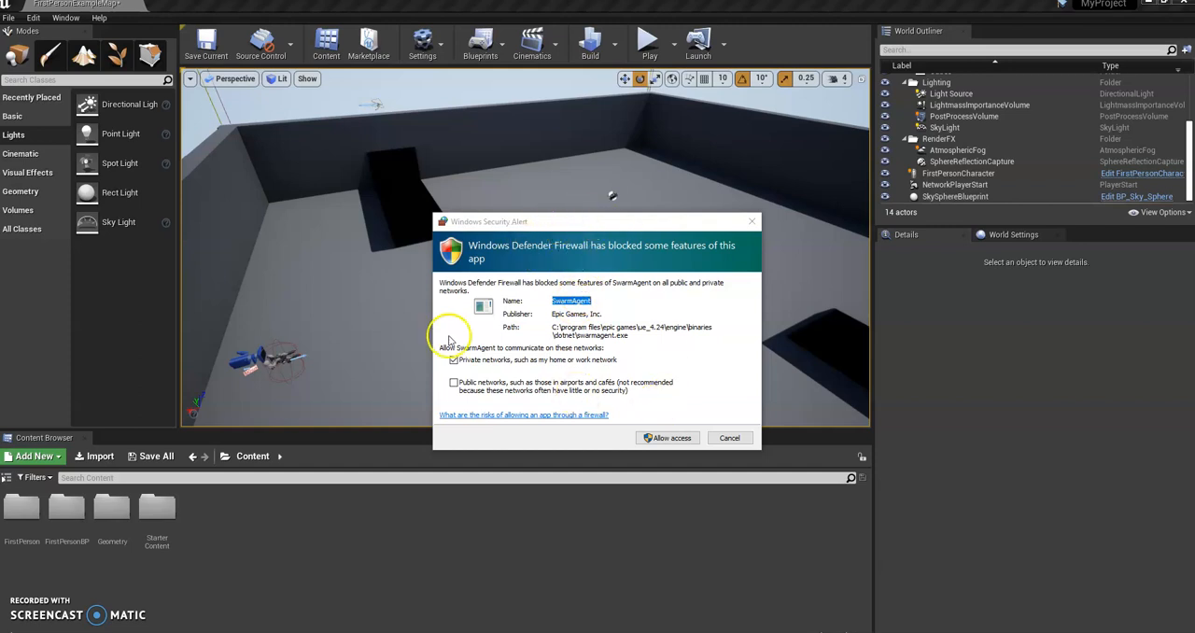
click(673, 437)
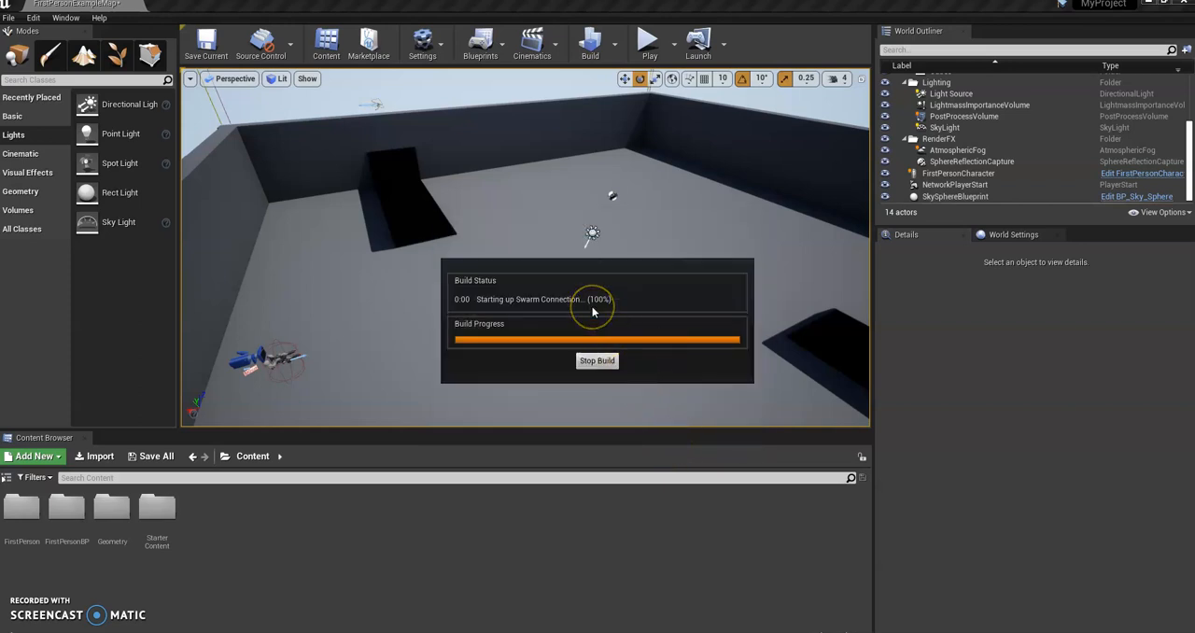
click(596, 360)
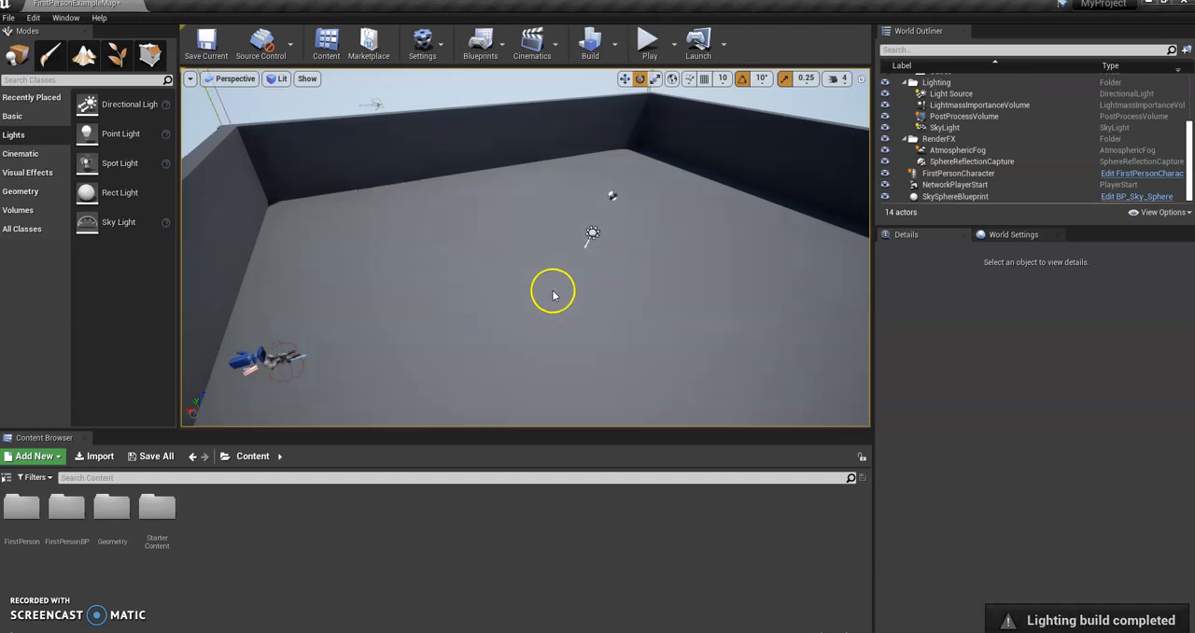
right_drag(552, 295, 495, 283)
click(614, 51)
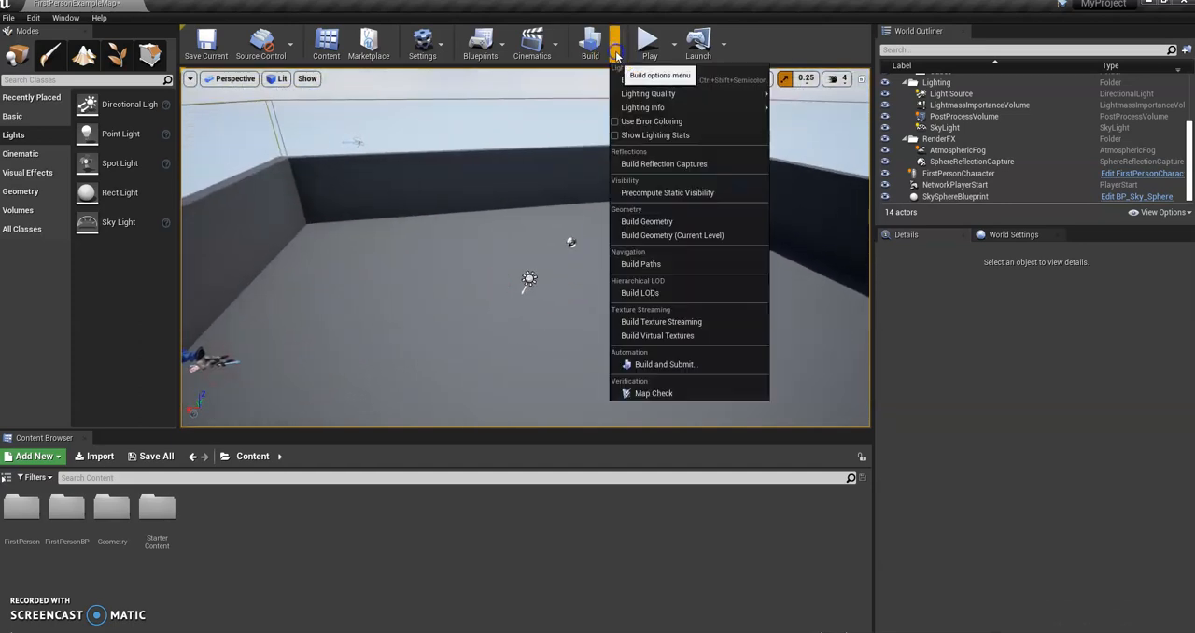
click(14, 135)
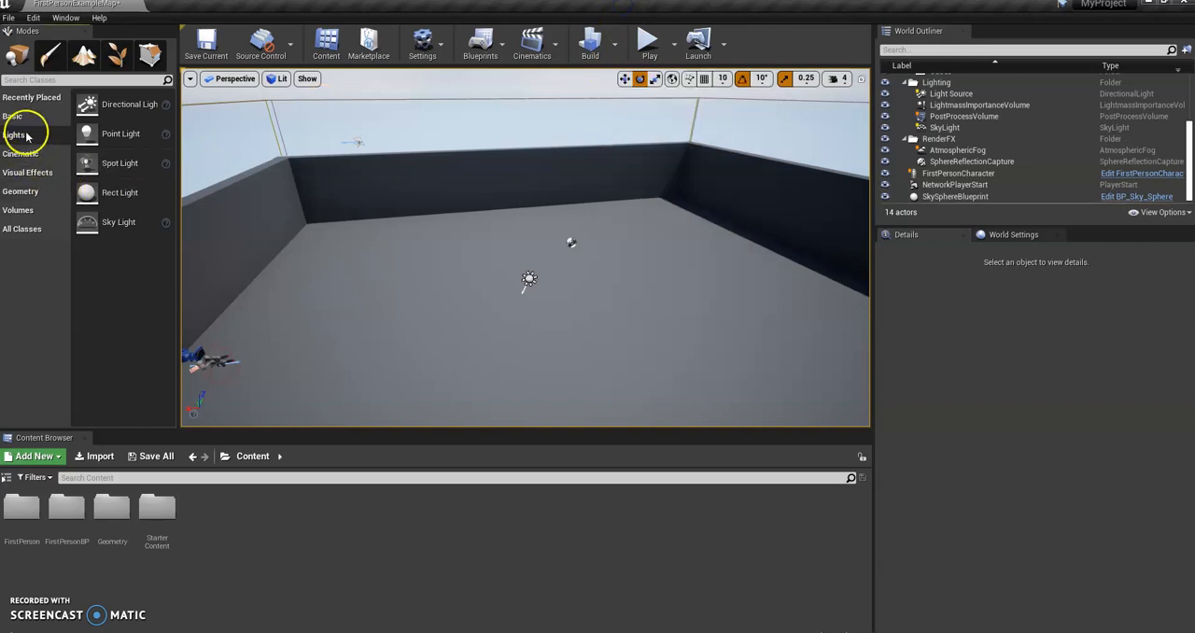
Step: Place a point light on the arena floor at about X 519, Y 662, Z 220 and switch to move mode
click(12, 115)
click(14, 134)
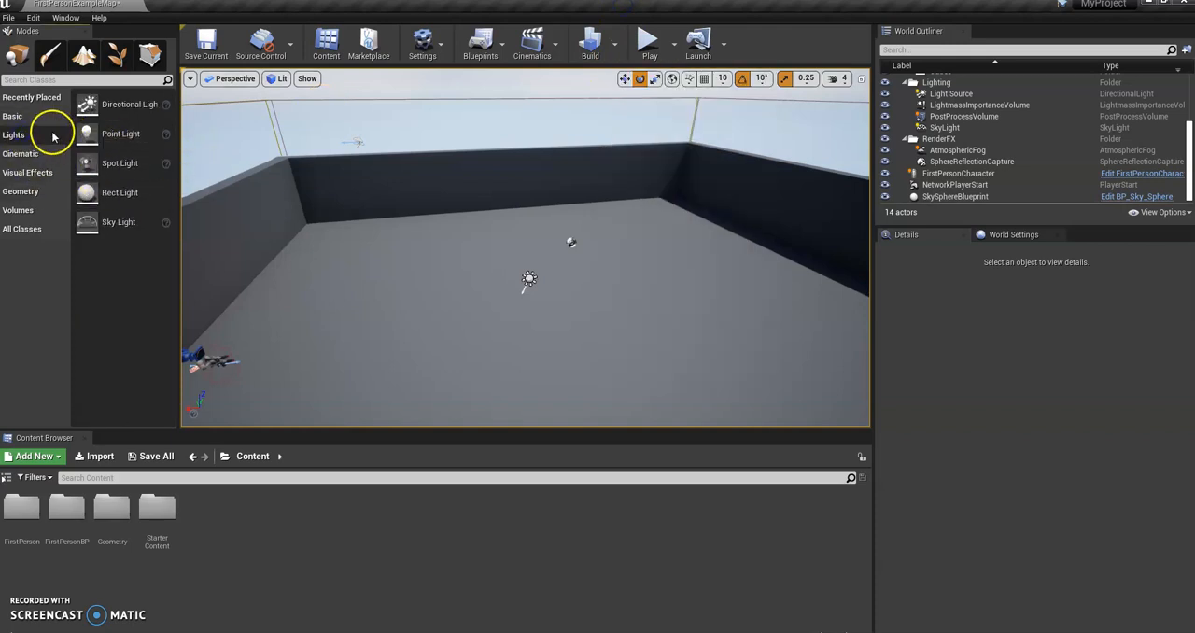
drag(112, 131, 425, 278)
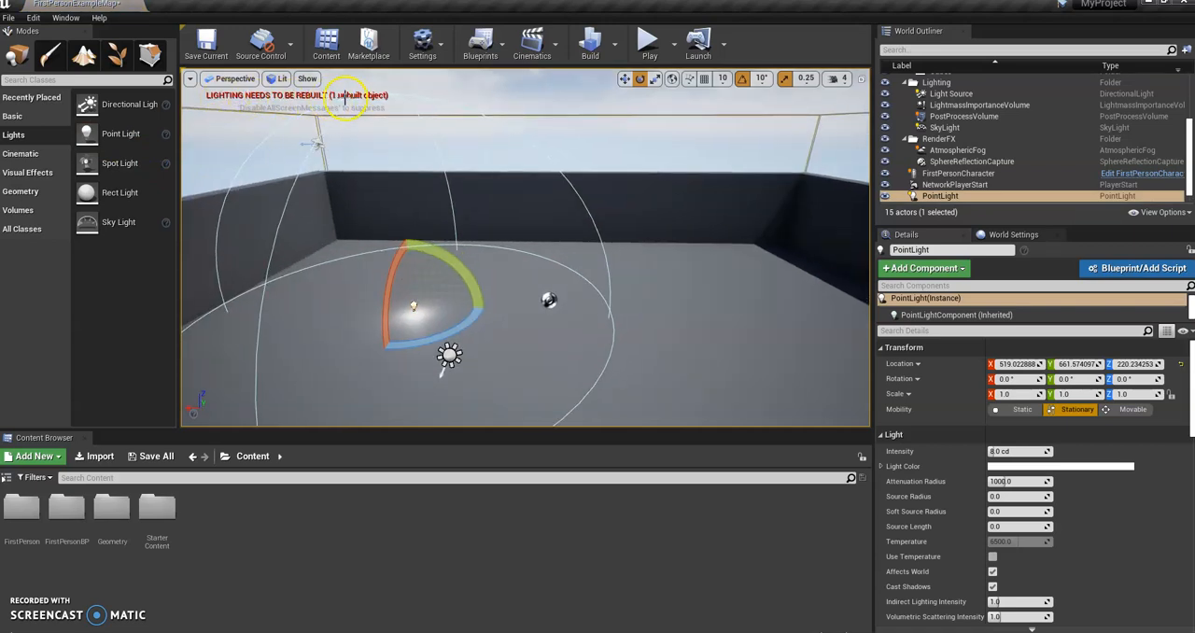
key(w)
right_drag(465, 345, 440, 358)
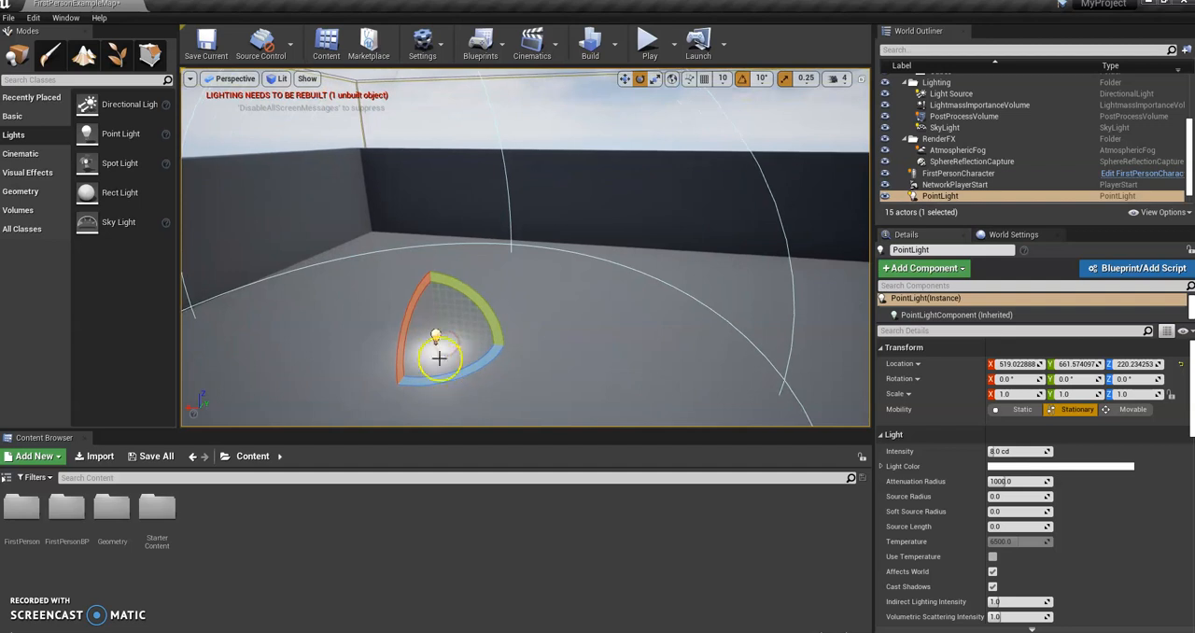
right_drag(653, 328, 561, 293)
key(w)
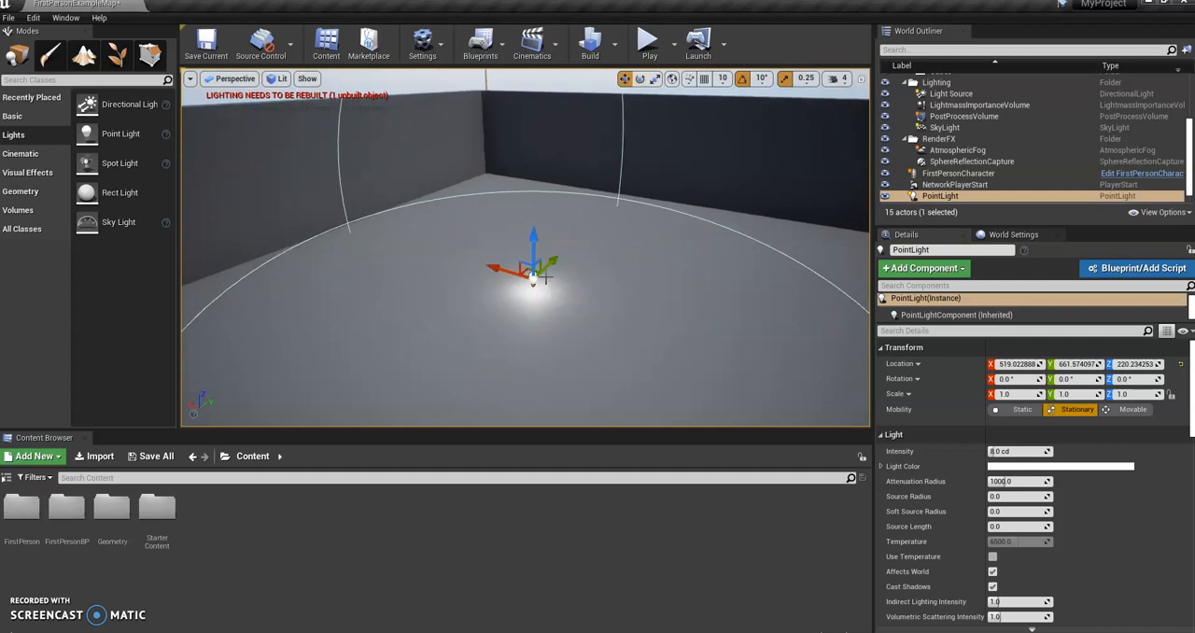
Step: Delete the point light from the arena floor
key(Delete)
right_drag(547, 253, 311, 276)
right_drag(494, 287, 575, 289)
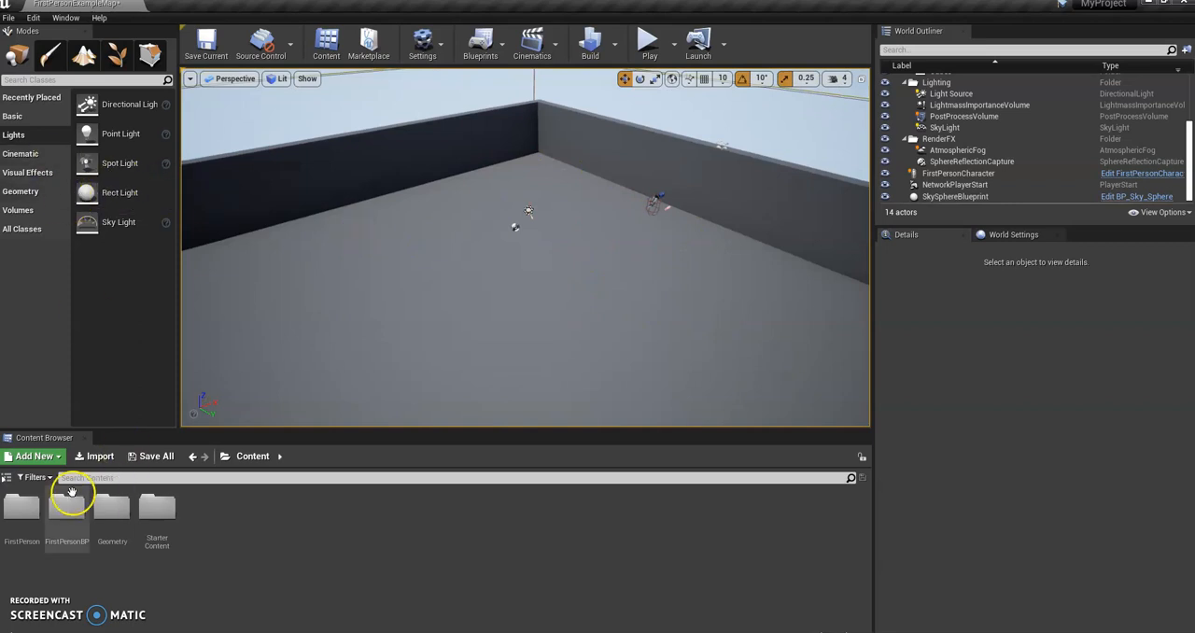
Step: Show the content folder tree and open StarterContent's Architecture folder to browse its wall meshes
click(7, 477)
click(68, 534)
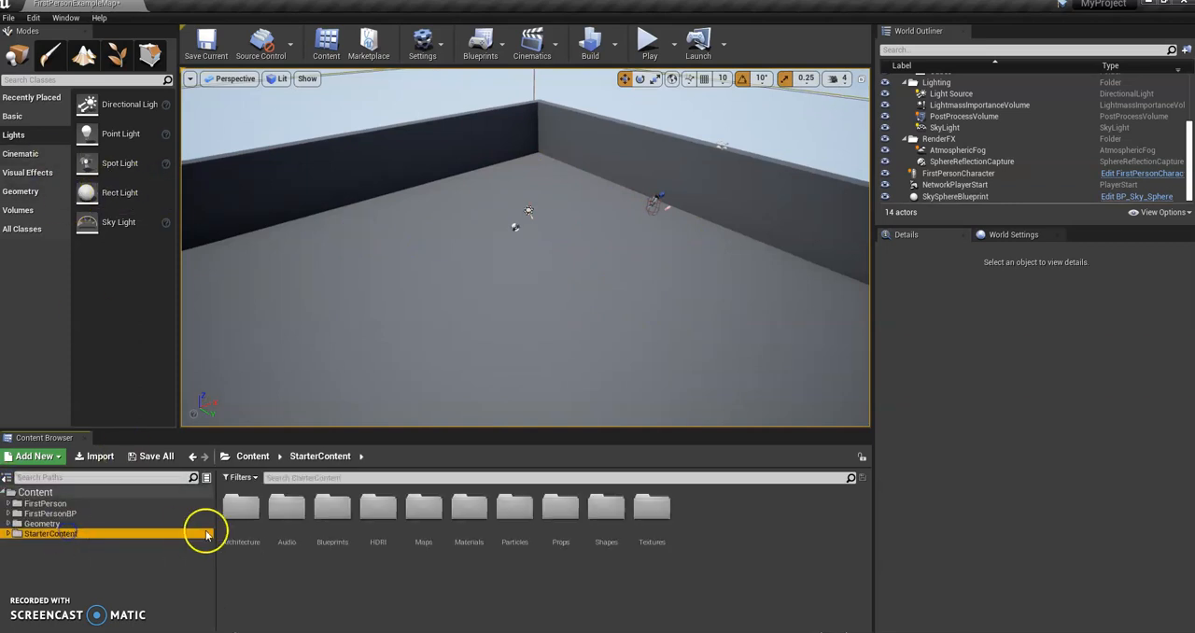
double_click(241, 509)
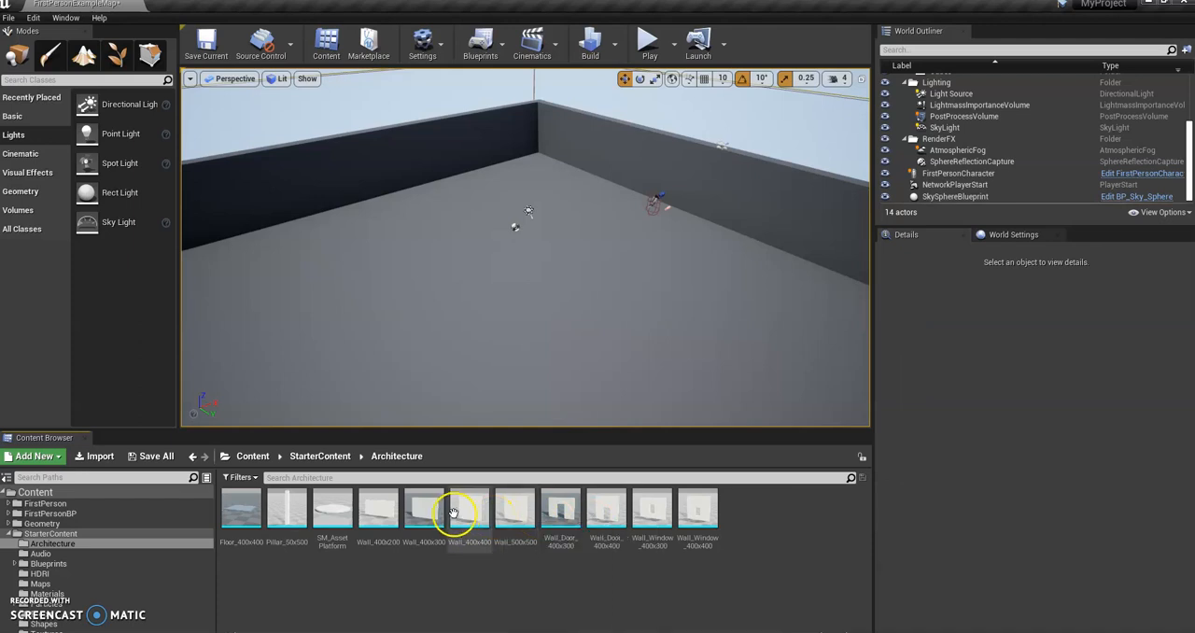
click(422, 512)
click(468, 511)
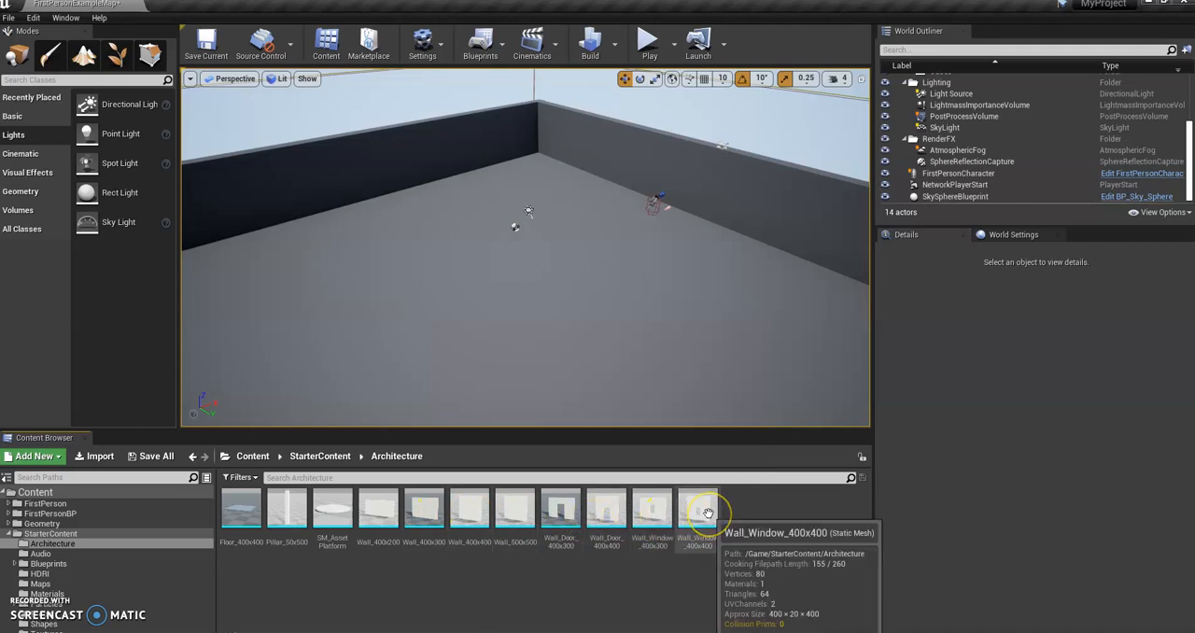
drag(708, 513, 541, 217)
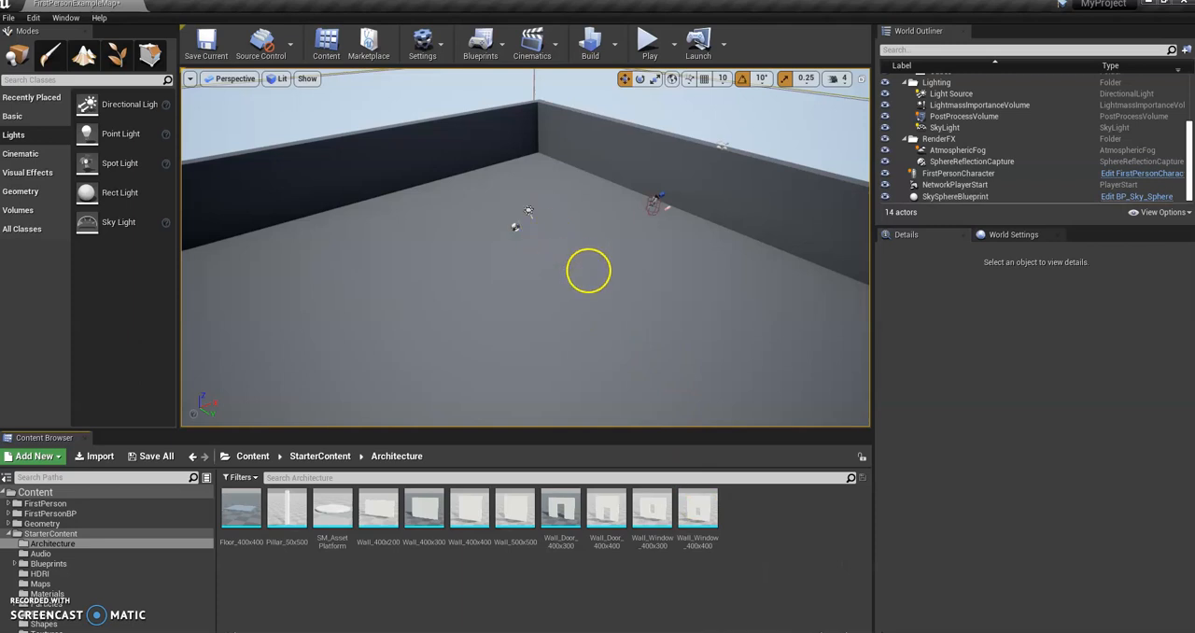
right_drag(646, 286, 588, 284)
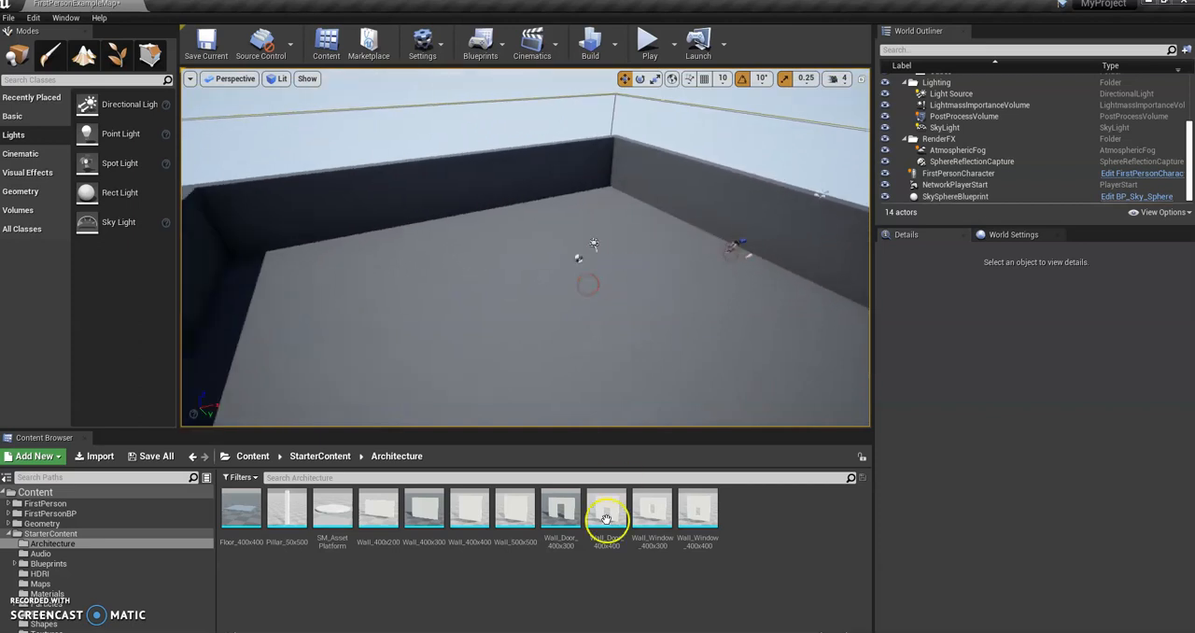
click(27, 117)
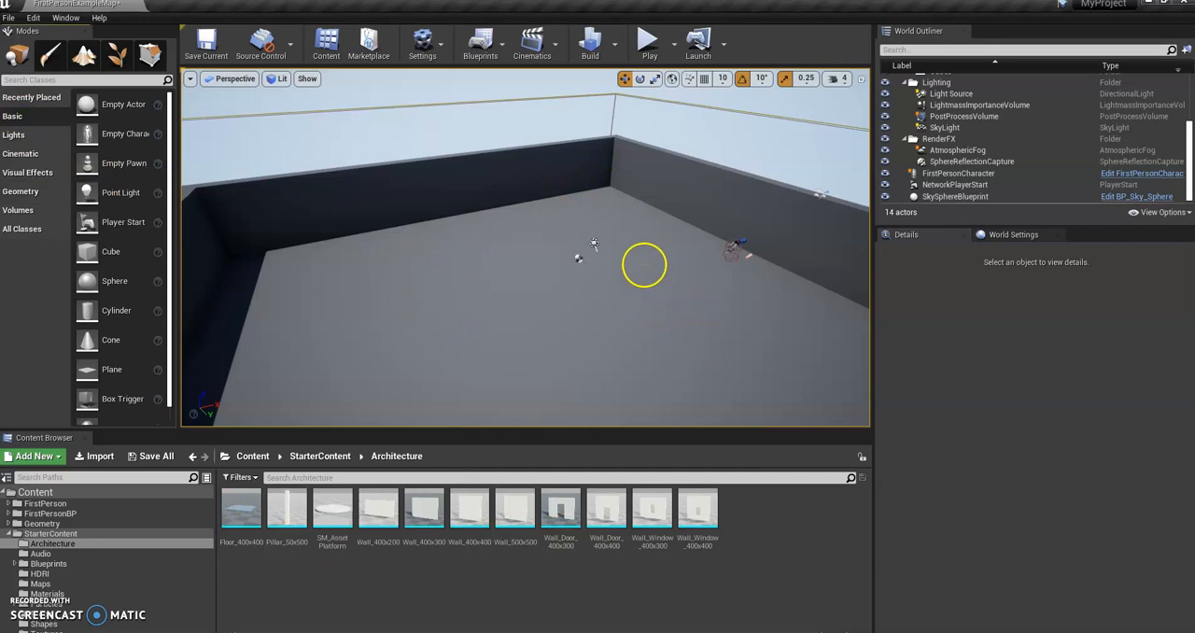
right_drag(613, 275, 690, 231)
click(23, 136)
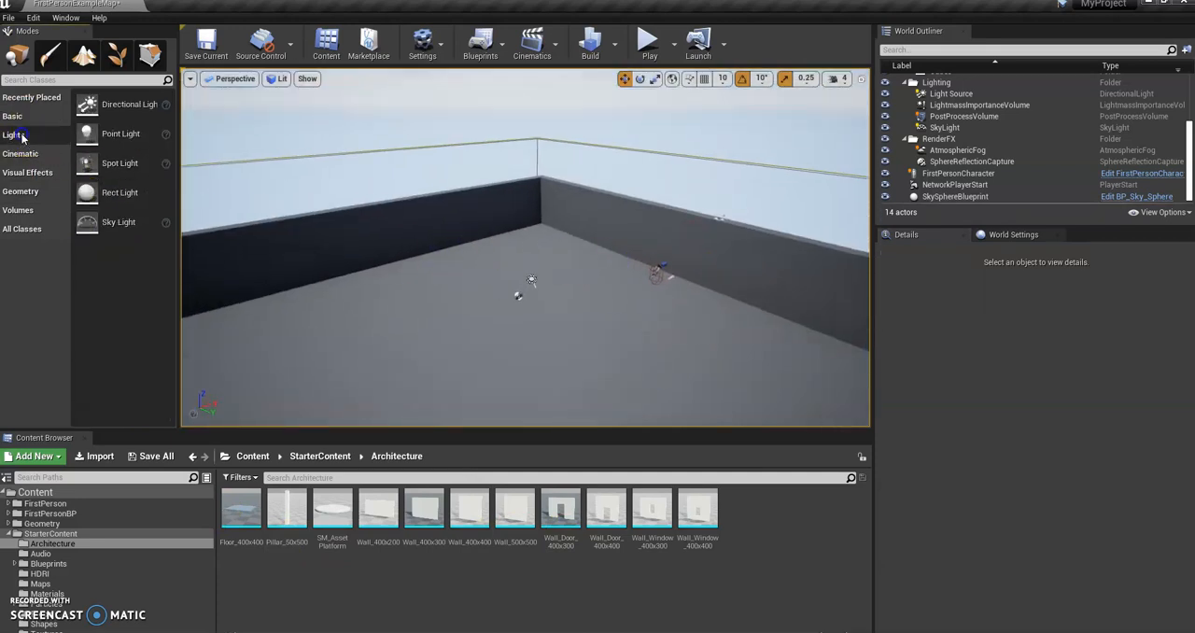
Step: Place a Box geometry brush on the arena floor at about X -192, Y -938, Z 270
click(23, 175)
click(25, 155)
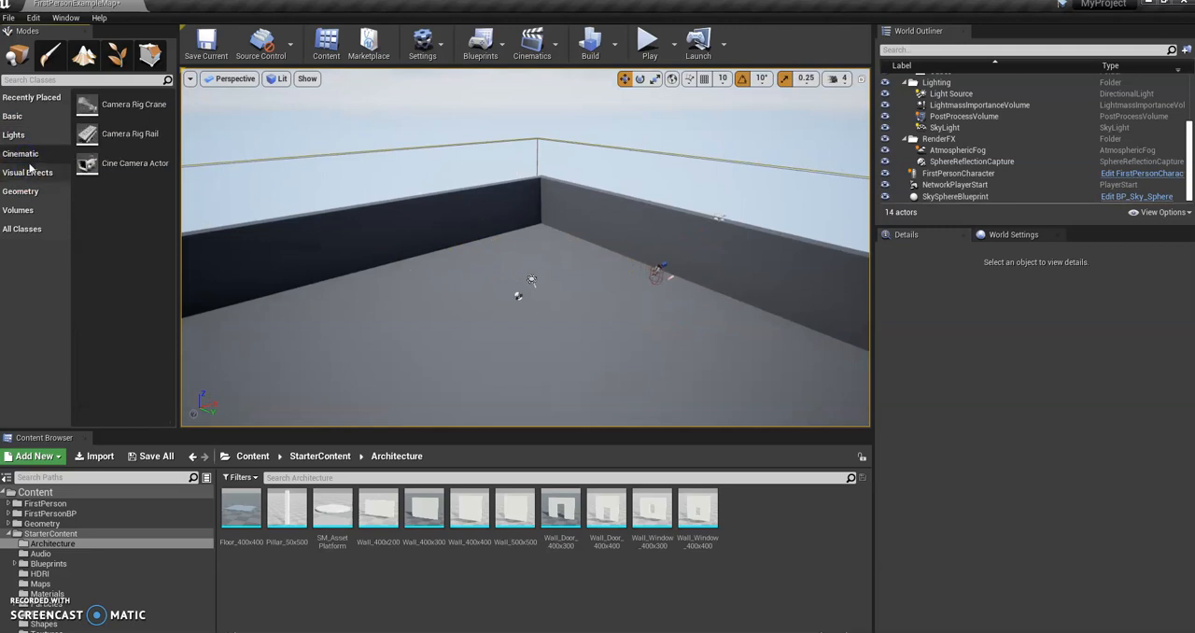
click(31, 172)
click(32, 191)
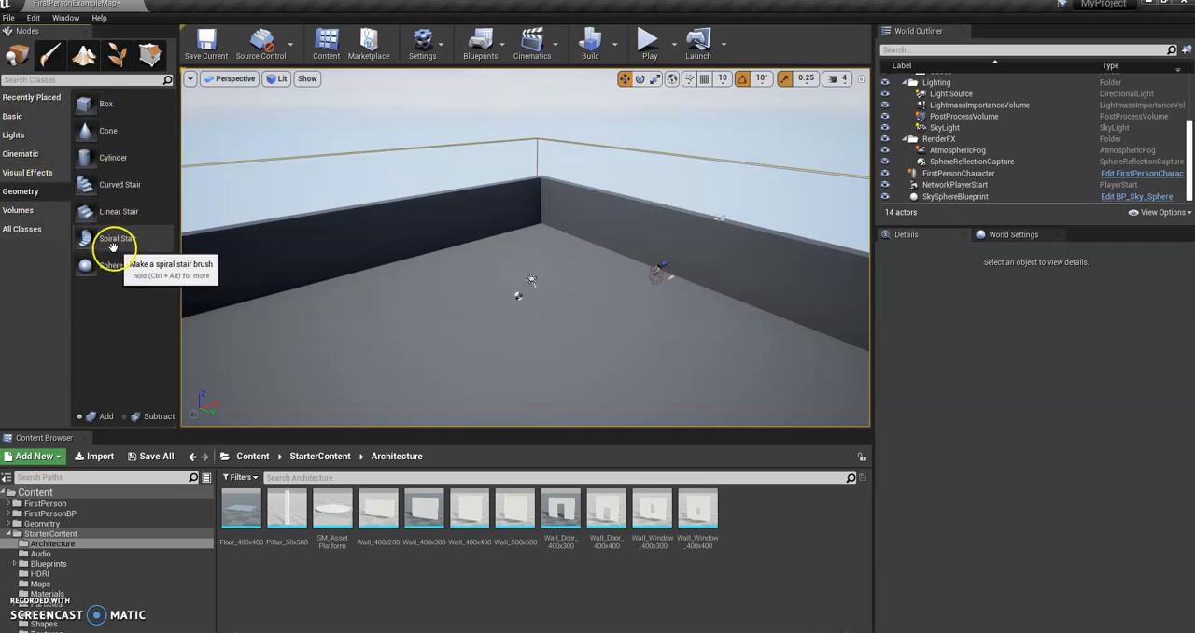
drag(114, 105, 289, 221)
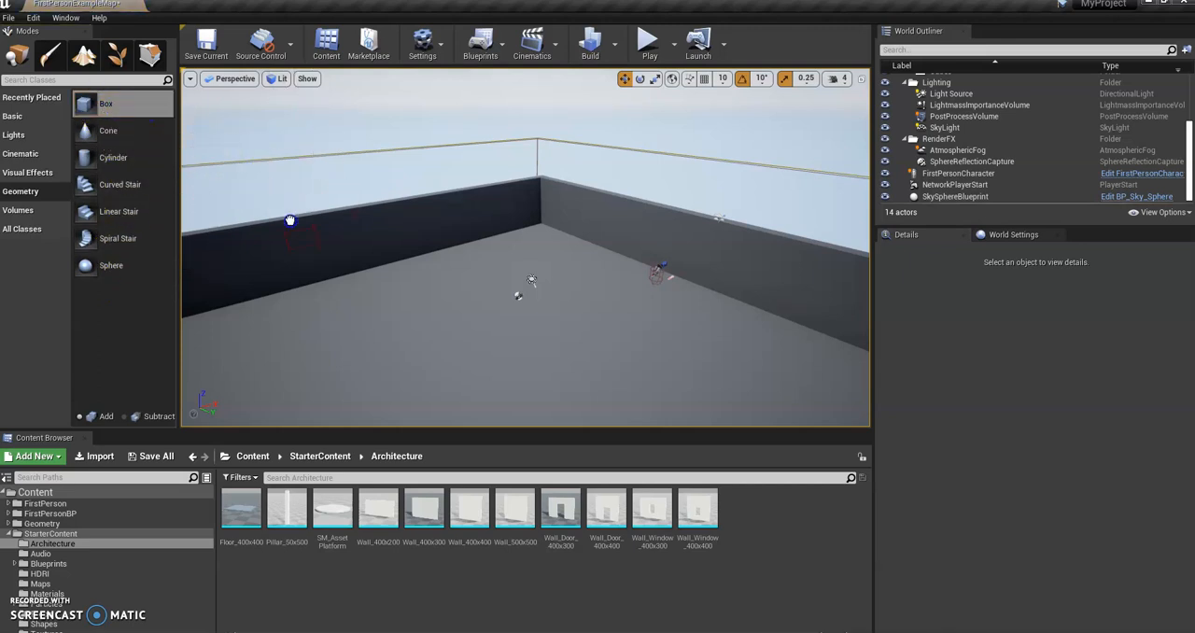
drag(468, 343, 470, 342)
mouse_move(513, 329)
right_down()
mouse_move(473, 339)
mouse_move(528, 342)
right_up()
key(w)
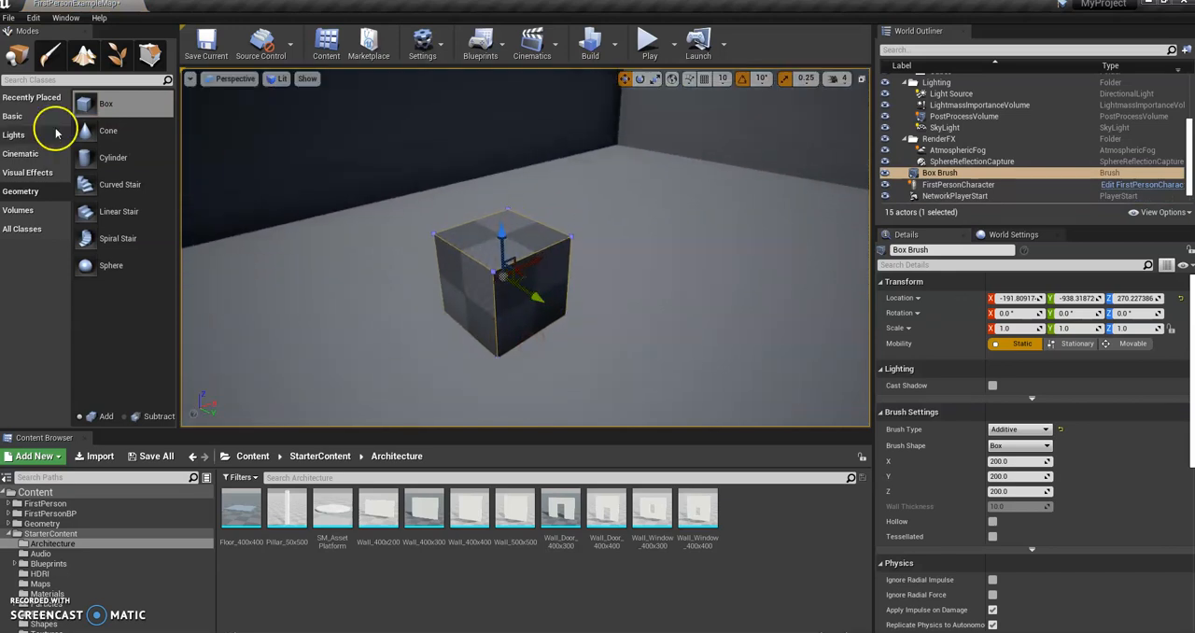
Step: Place a basic Cube mesh beside the box brush and raise it to about Z 311
click(13, 116)
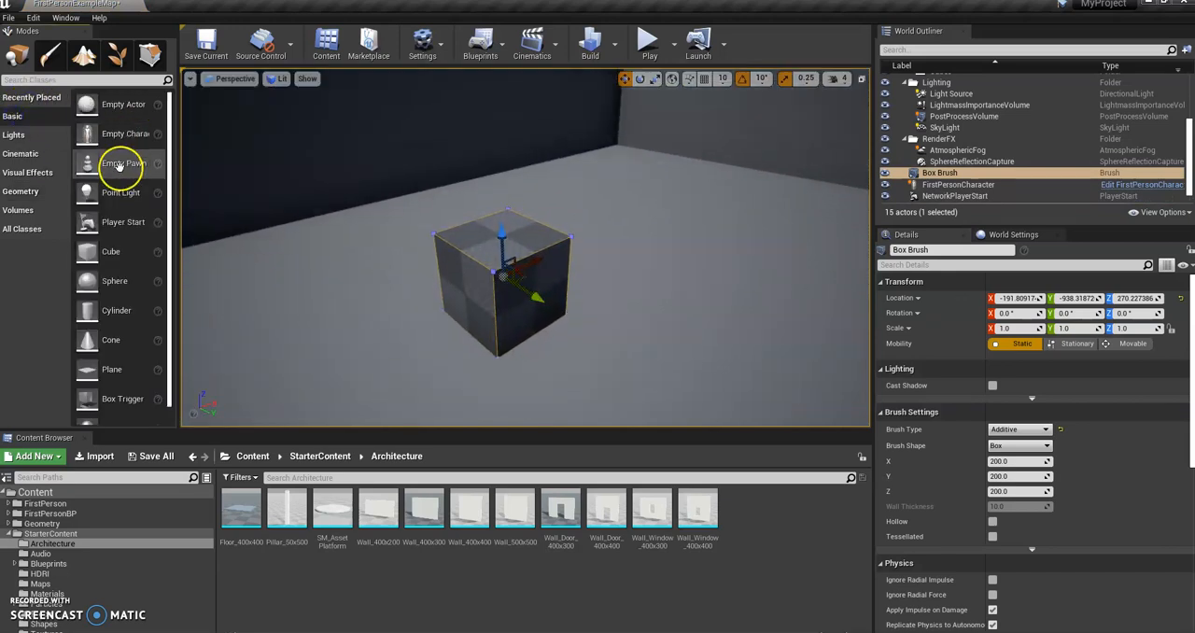
scroll(125, 259, down, 1)
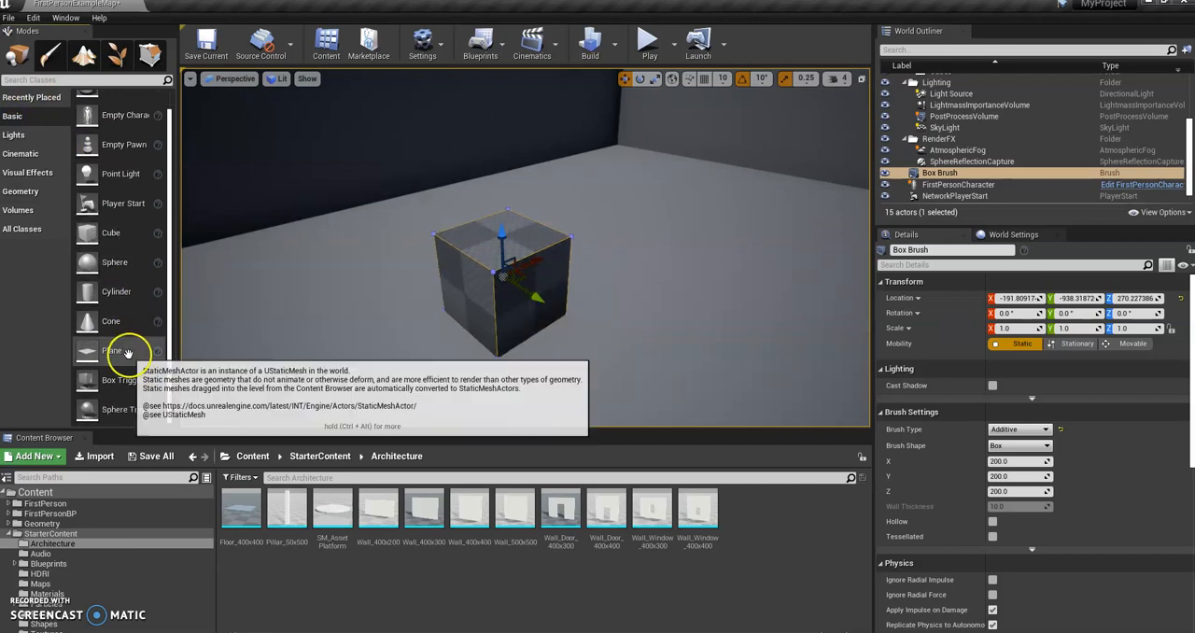
scroll(121, 309, up, 1)
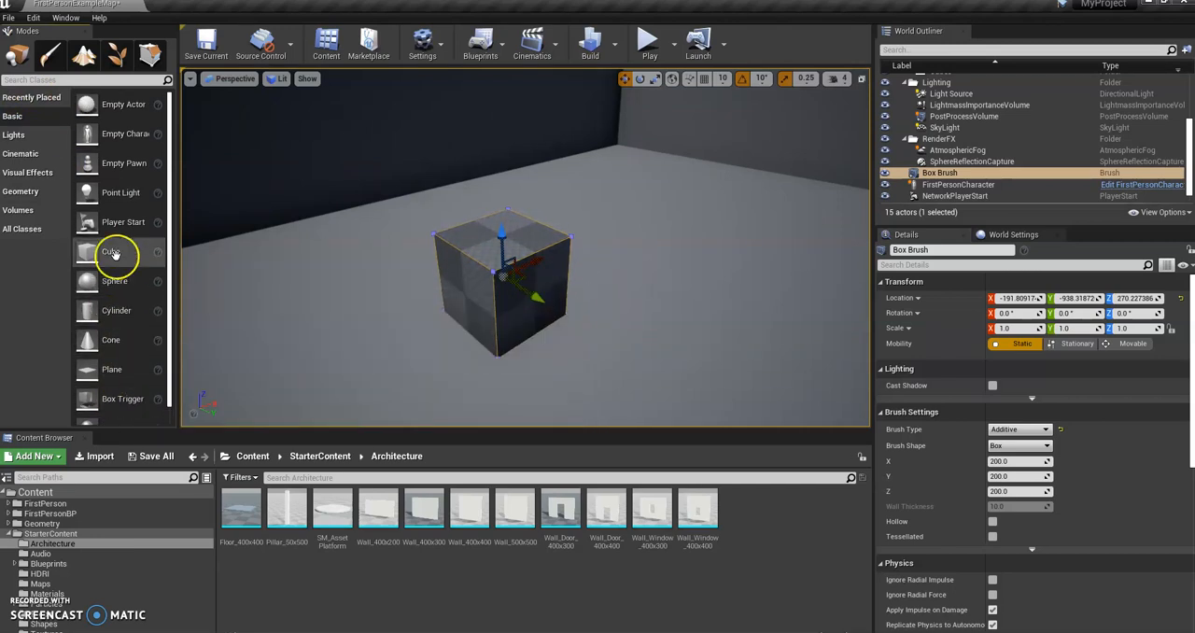
mouse_move(111, 253)
mouse_down()
mouse_move(536, 299)
mouse_move(694, 276)
mouse_up()
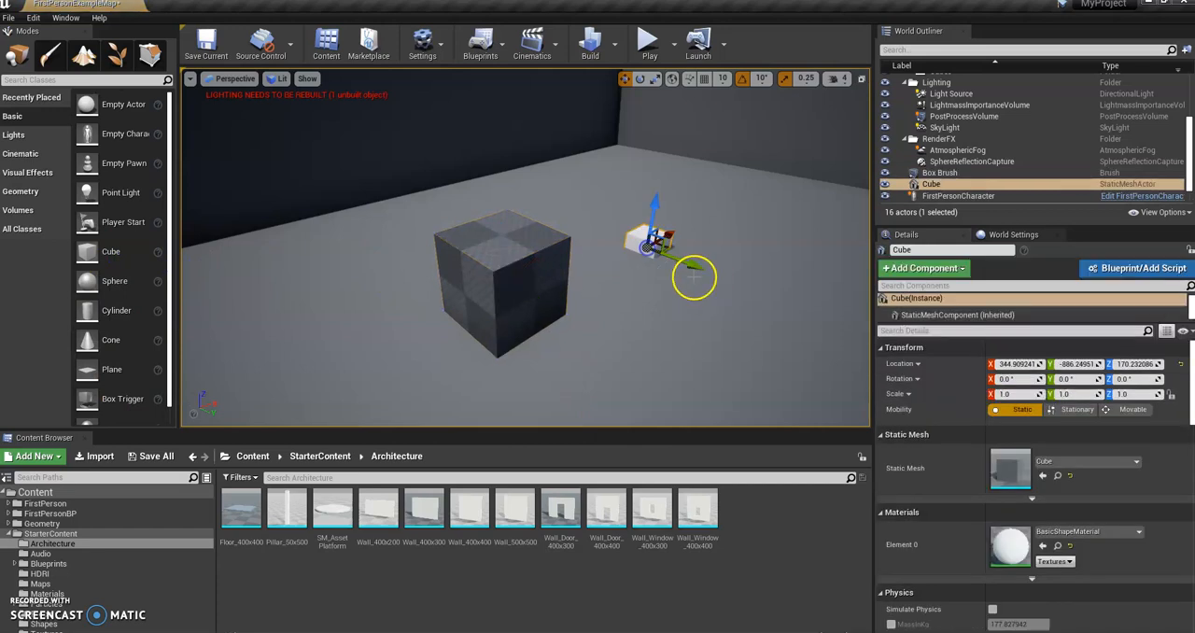
drag(648, 215, 654, 167)
right_drag(709, 269, 455, 250)
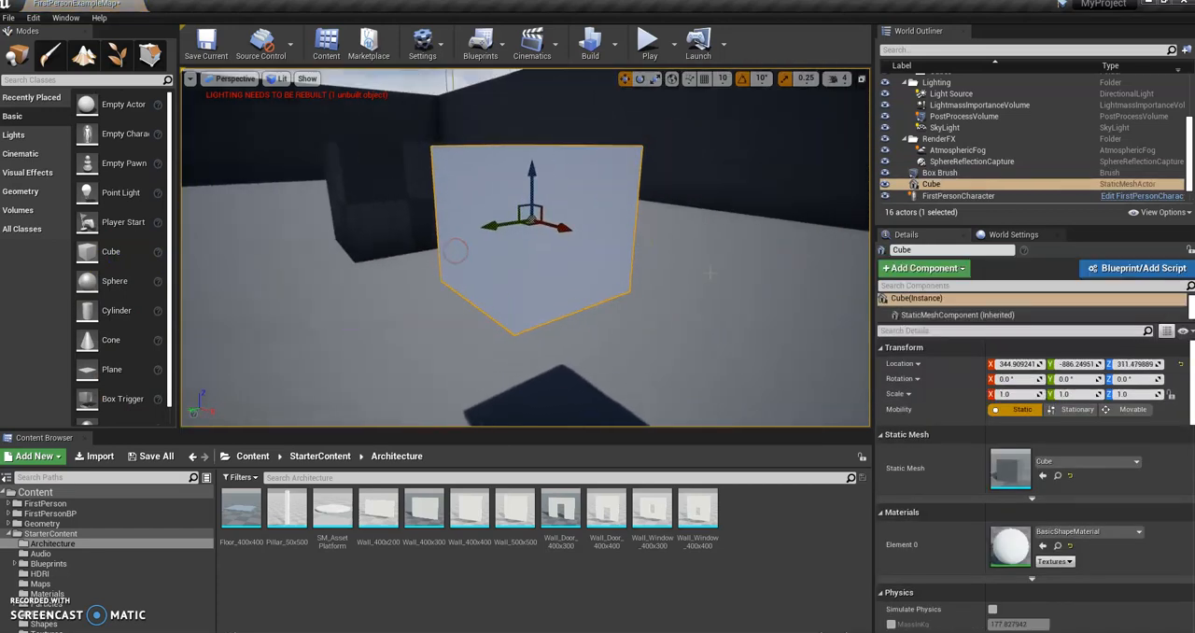
Step: Delete the basic Cube mesh and show the Geometry shapes again
right_drag(583, 235, 300, 319)
key(Delete)
click(20, 154)
click(25, 193)
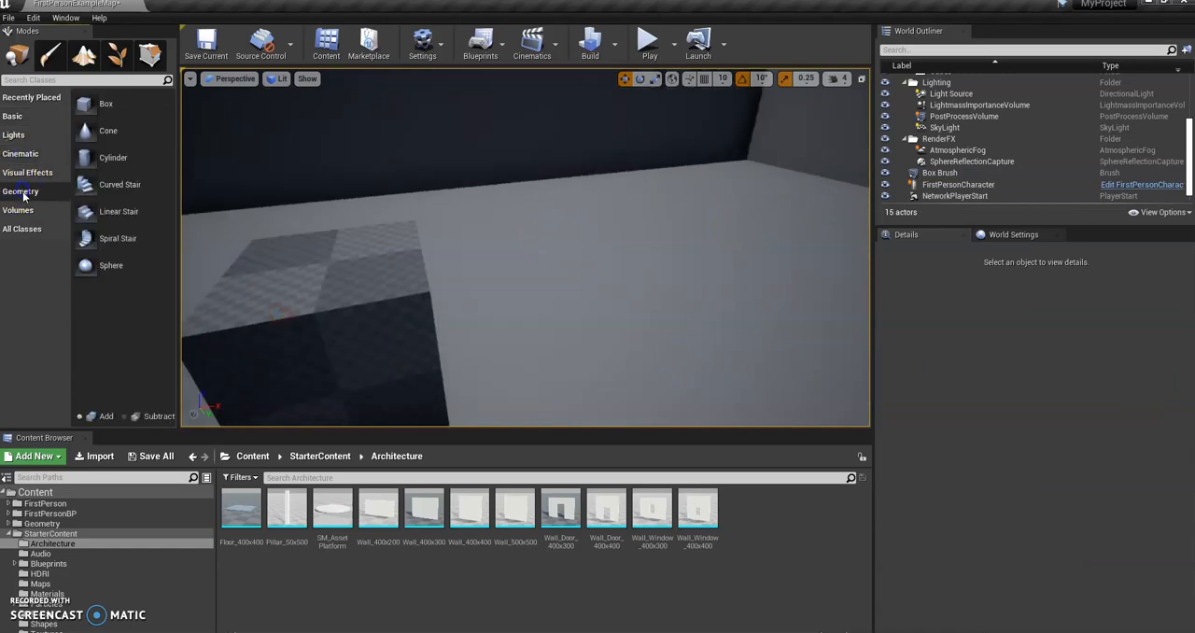
Step: Scale the box brush along X to about 2.26 and undo the scaling
right_drag(361, 246, 358, 272)
click(384, 294)
right_drag(469, 311, 586, 291)
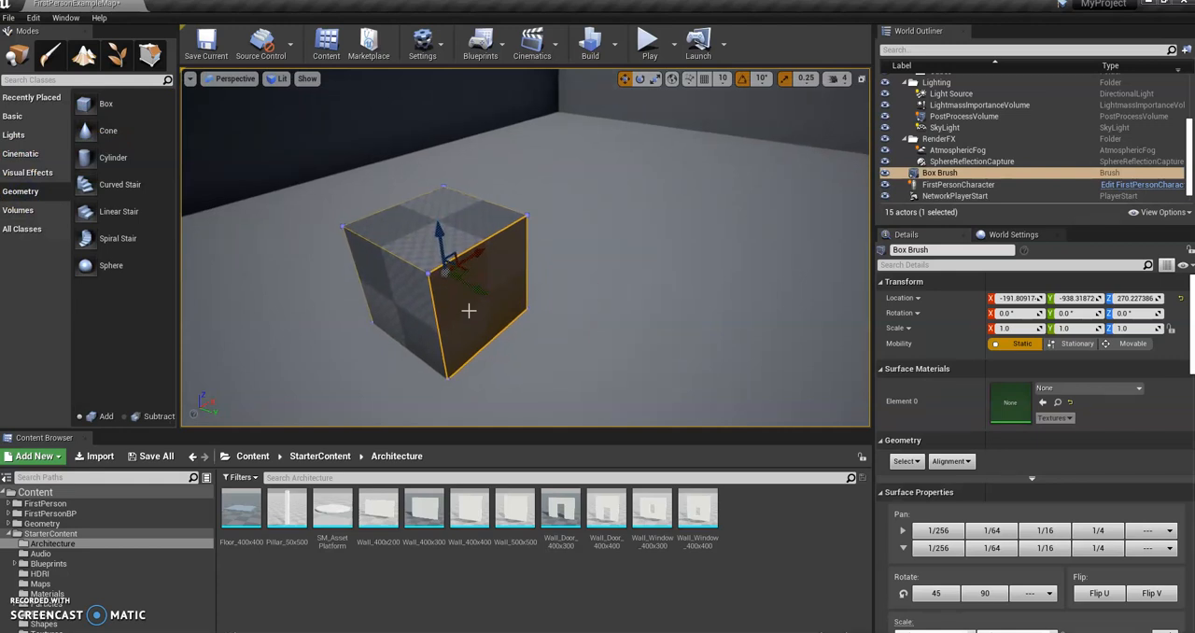
mouse_move(395, 391)
right_down()
mouse_move(435, 349)
mouse_move(464, 342)
right_up()
right_drag(592, 296, 595, 298)
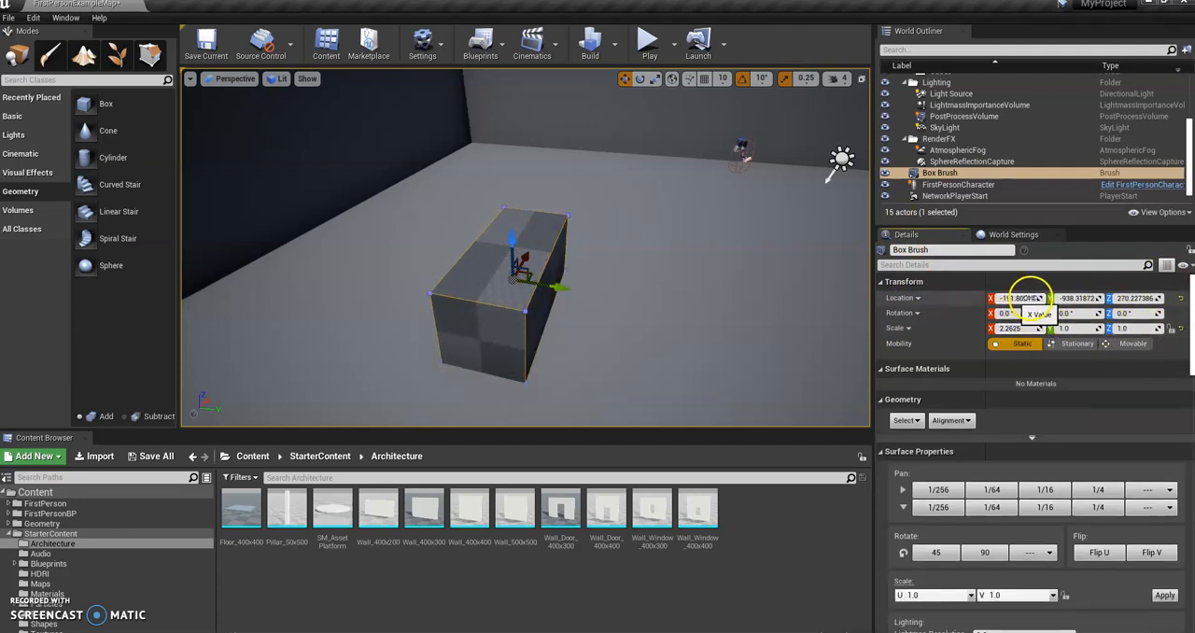
scroll(1189, 324, down, 10)
scroll(1192, 414, down, 2)
right_drag(579, 315, 581, 316)
key(ctrl+z)
right_drag(626, 281, 563, 272)
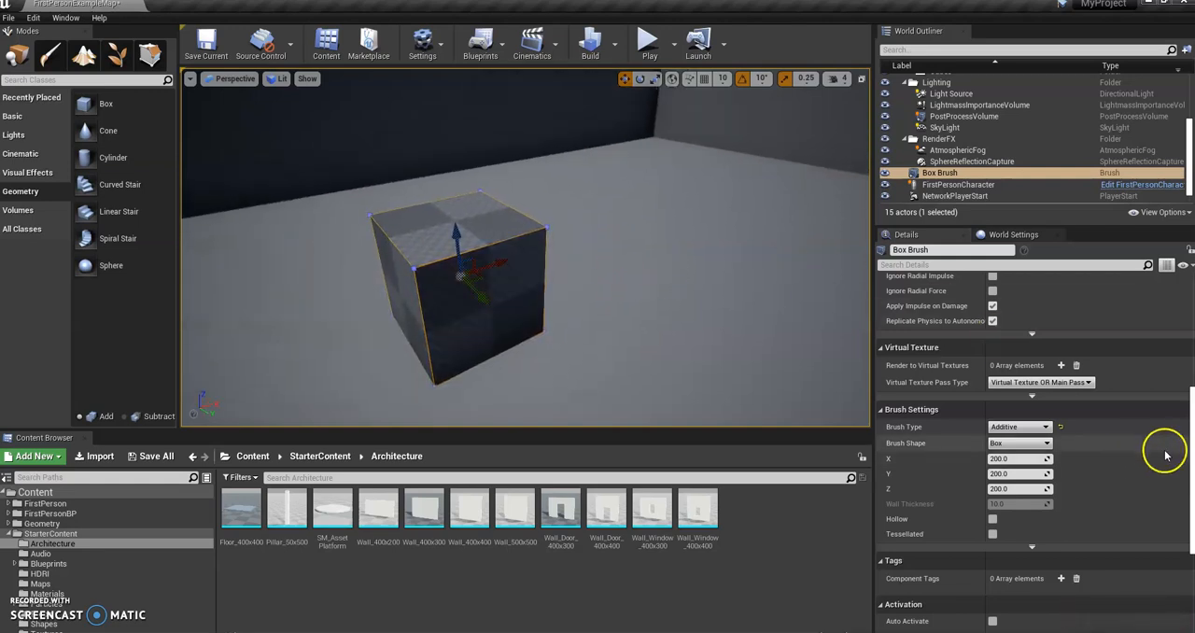
Step: Lengthen the box brush to an X size of about 1108 in its brush settings, and undo the change
scroll(1167, 441, down, 1)
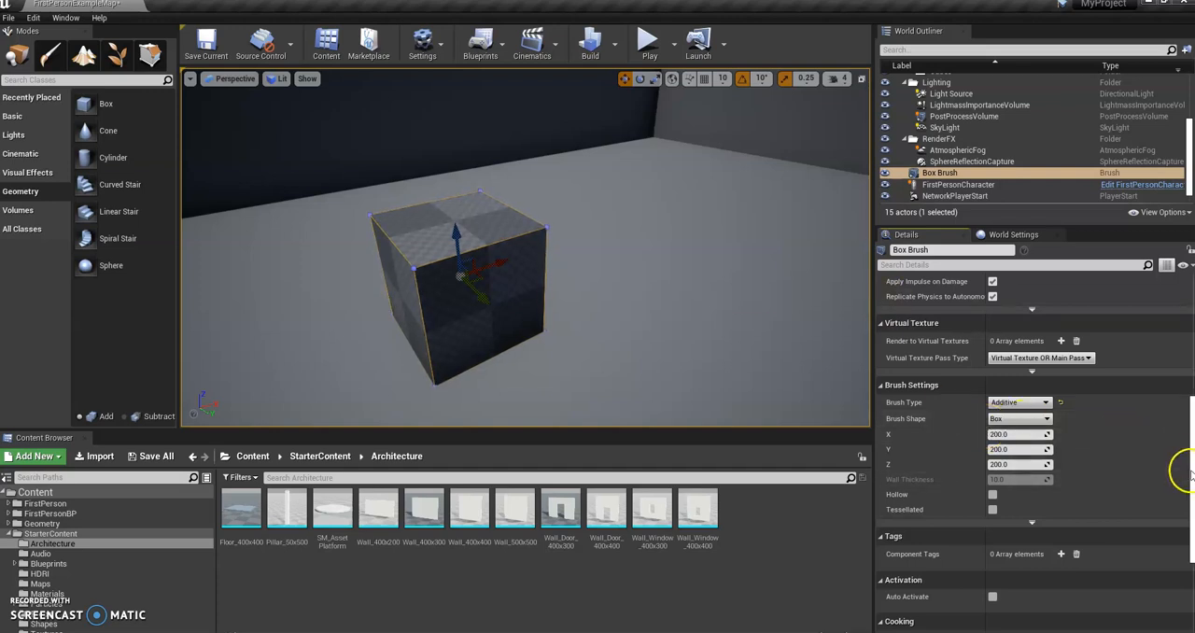
scroll(1184, 474, up, 15)
scroll(1181, 475, down, 14)
scroll(1182, 475, down, 3)
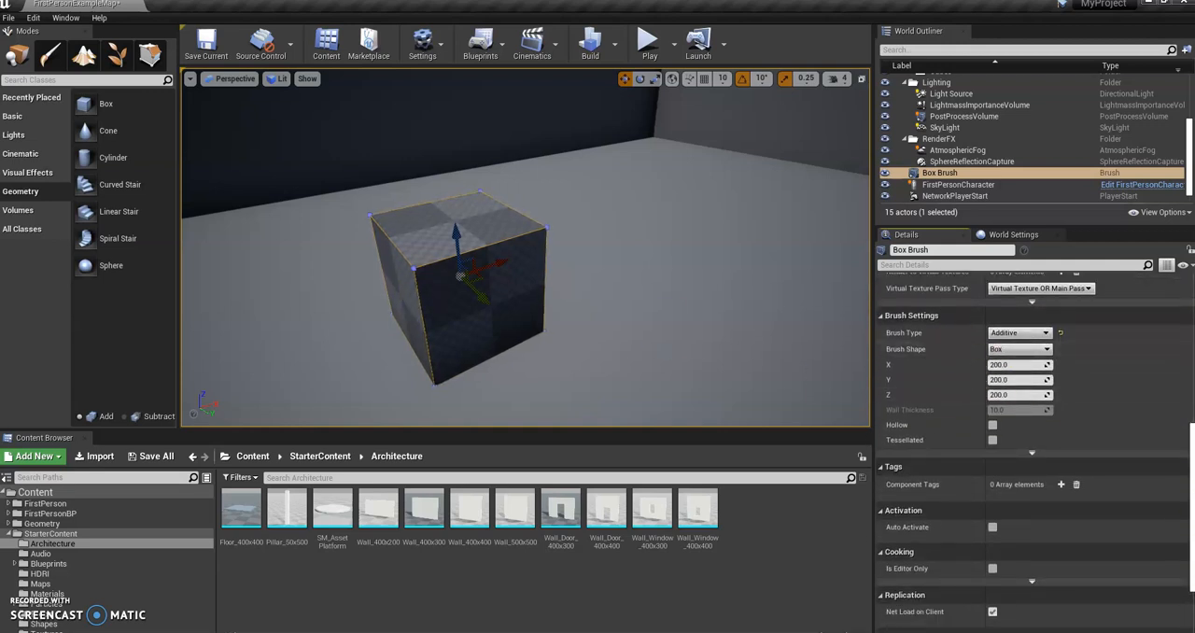
scroll(906, 356, up, 1)
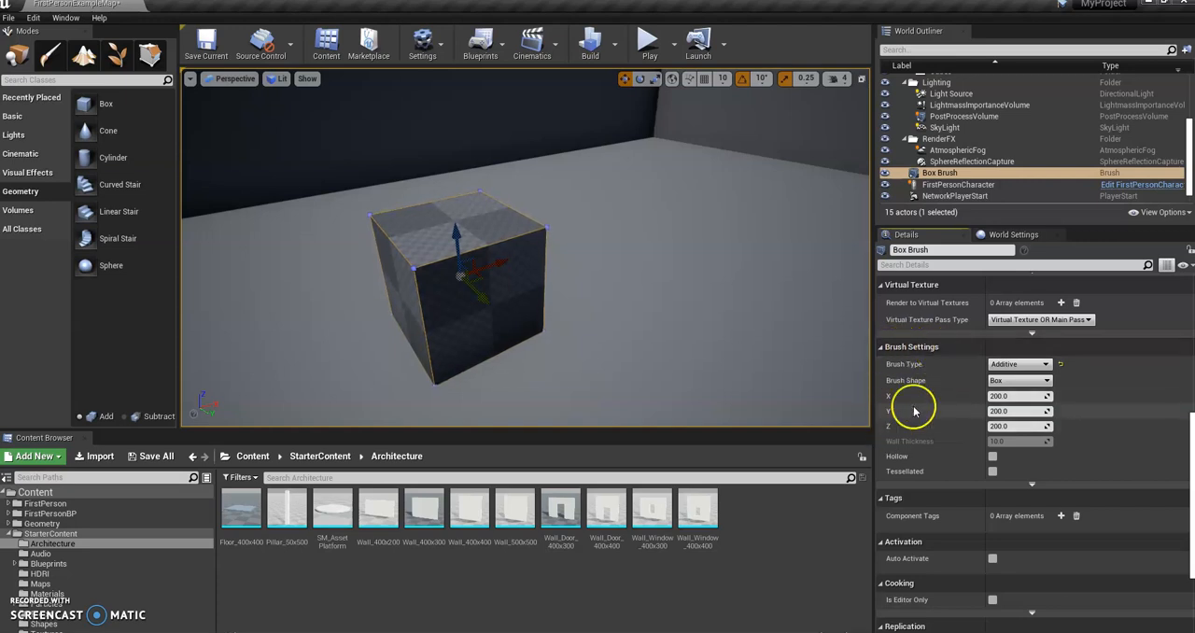
drag(1043, 396, 1097, 385)
right_drag(681, 297, 606, 308)
key(s)
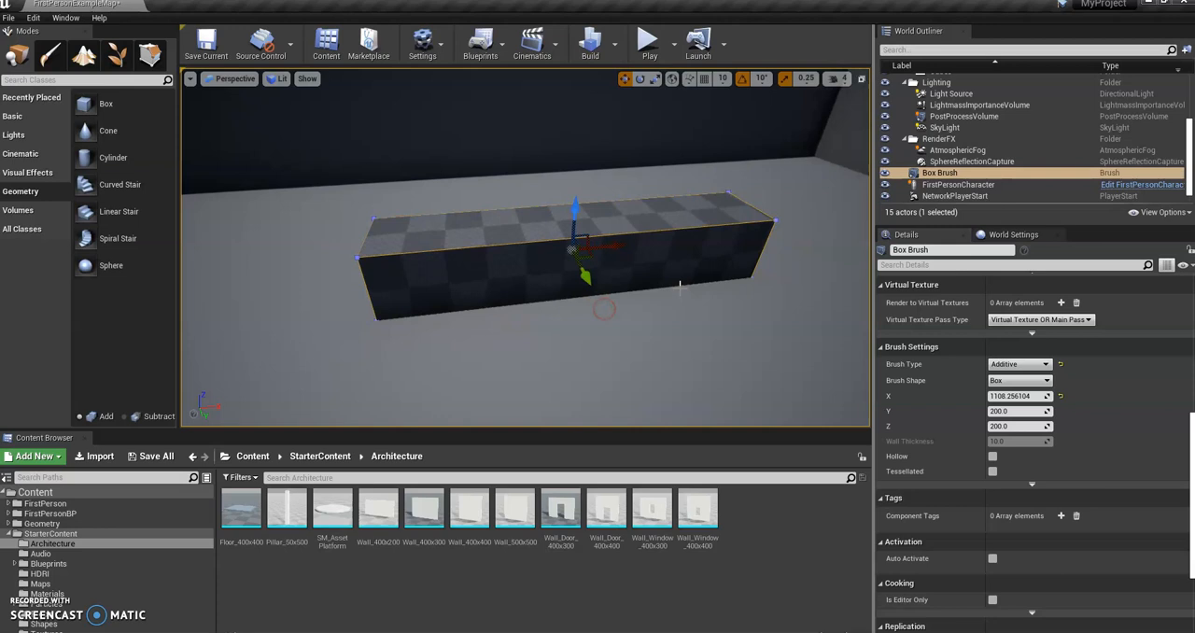
key(ctrl+z)
right_drag(704, 283, 627, 275)
Step: Stretch the box brush along its X axis with the Scale tool, inspect its surface pattern, and undo the scaling
click(656, 78)
right_drag(642, 206, 623, 202)
click(523, 234)
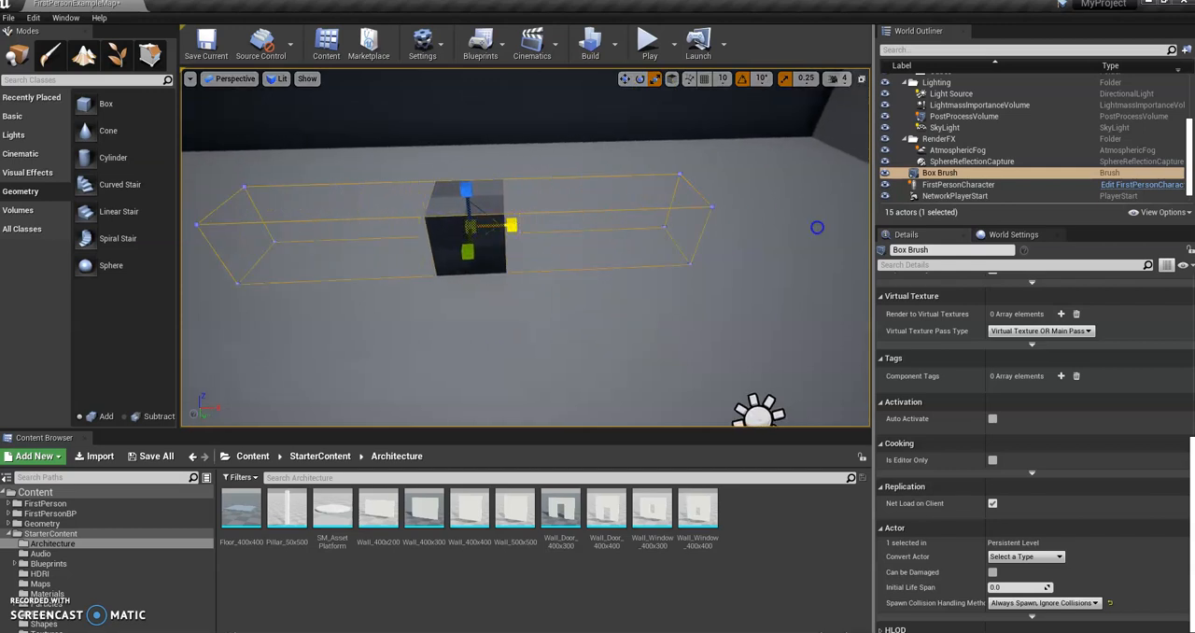
drag(817, 227, 818, 226)
right_drag(376, 264, 414, 263)
right_drag(710, 205, 624, 213)
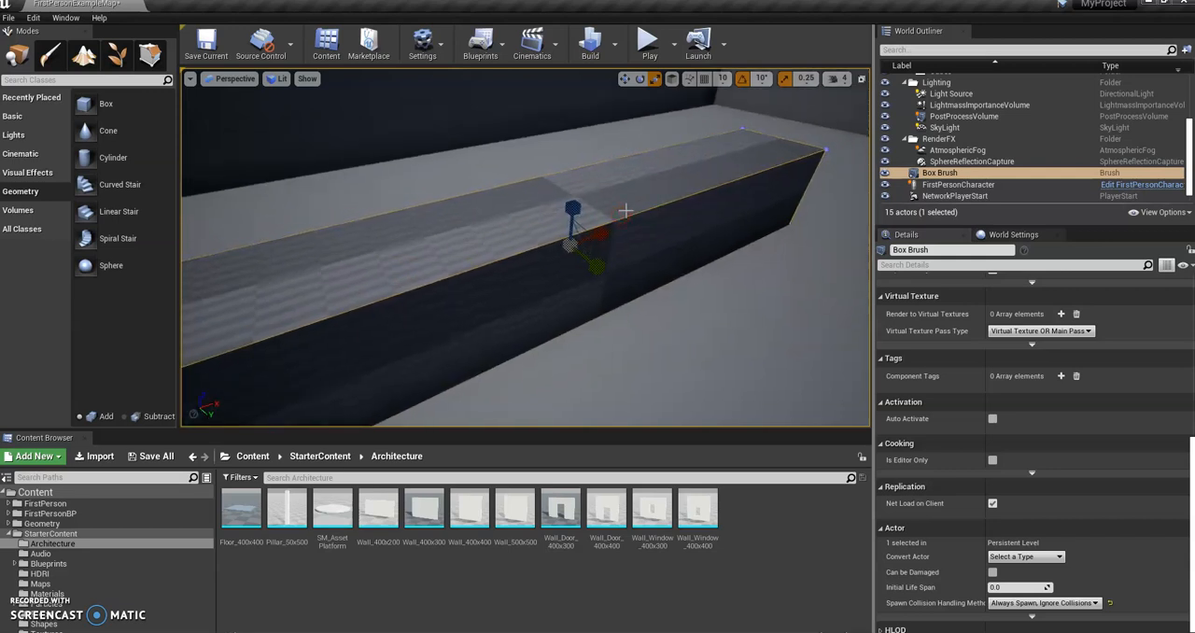
key(ctrl+z)
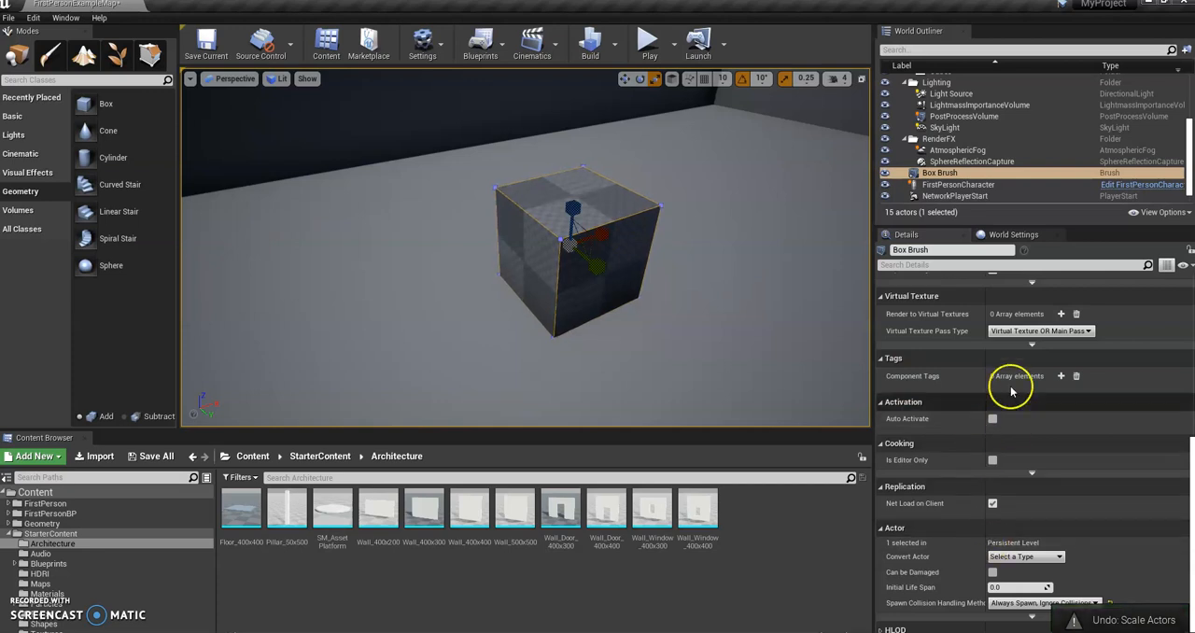
Step: Set the box brush's X size to about 1981, inspect its checker pattern, and undo the change
scroll(1001, 439, down, 1)
scroll(1001, 434, up, 8)
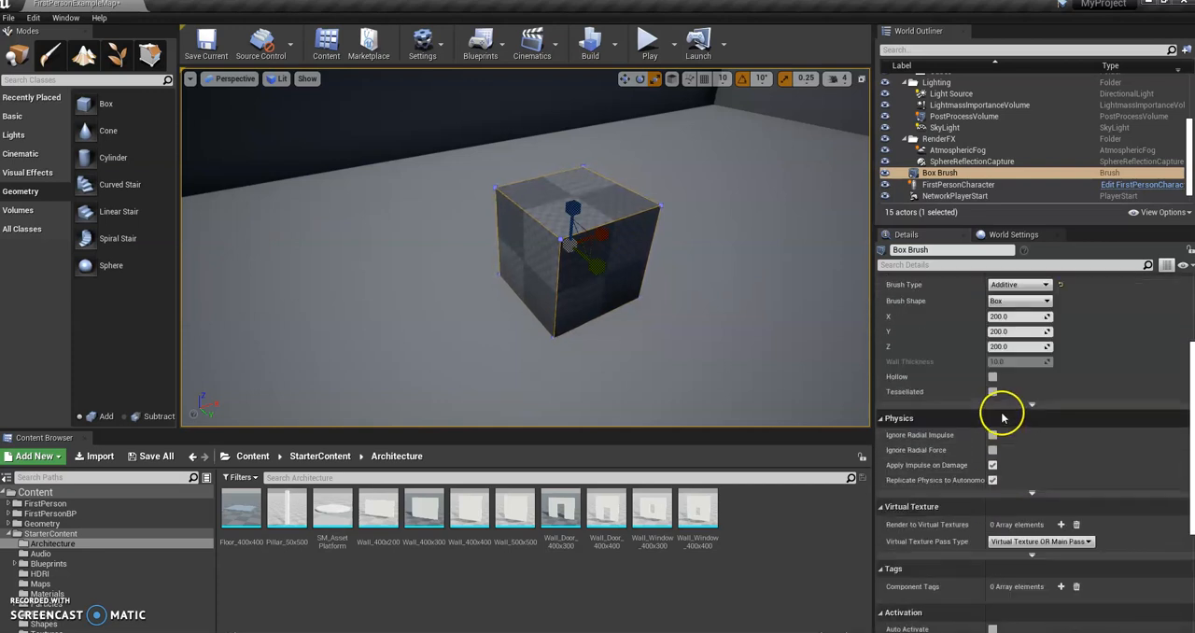
scroll(1001, 418, up, 3)
drag(1040, 395, 1139, 382)
right_drag(673, 307, 600, 293)
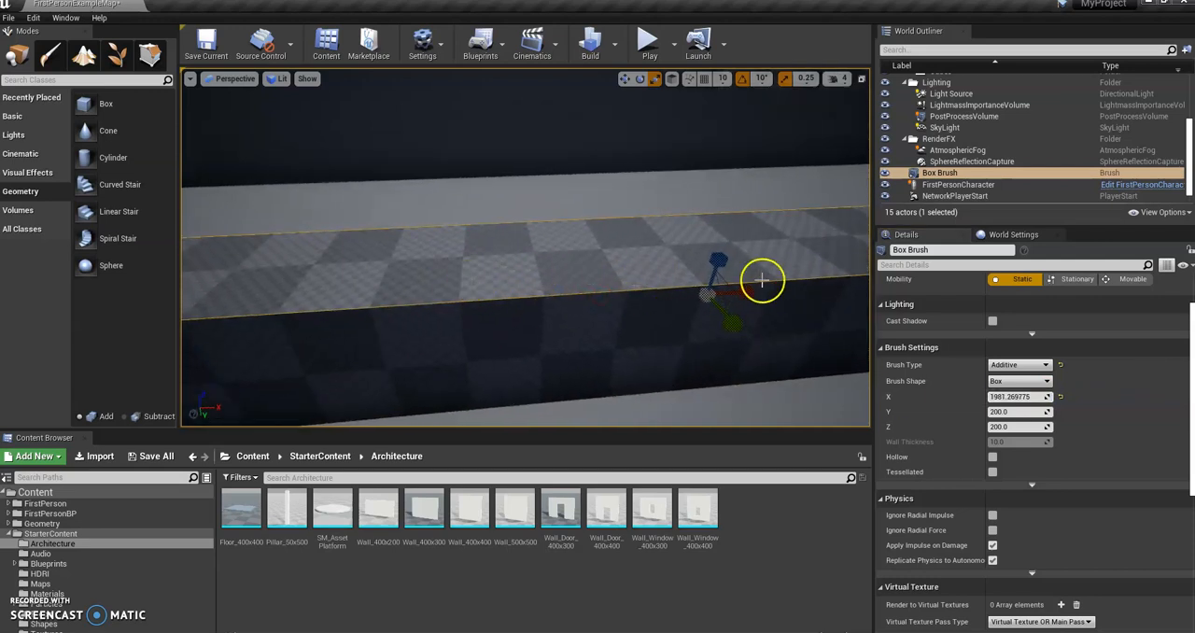
right_drag(762, 280, 812, 285)
right_drag(816, 237, 726, 236)
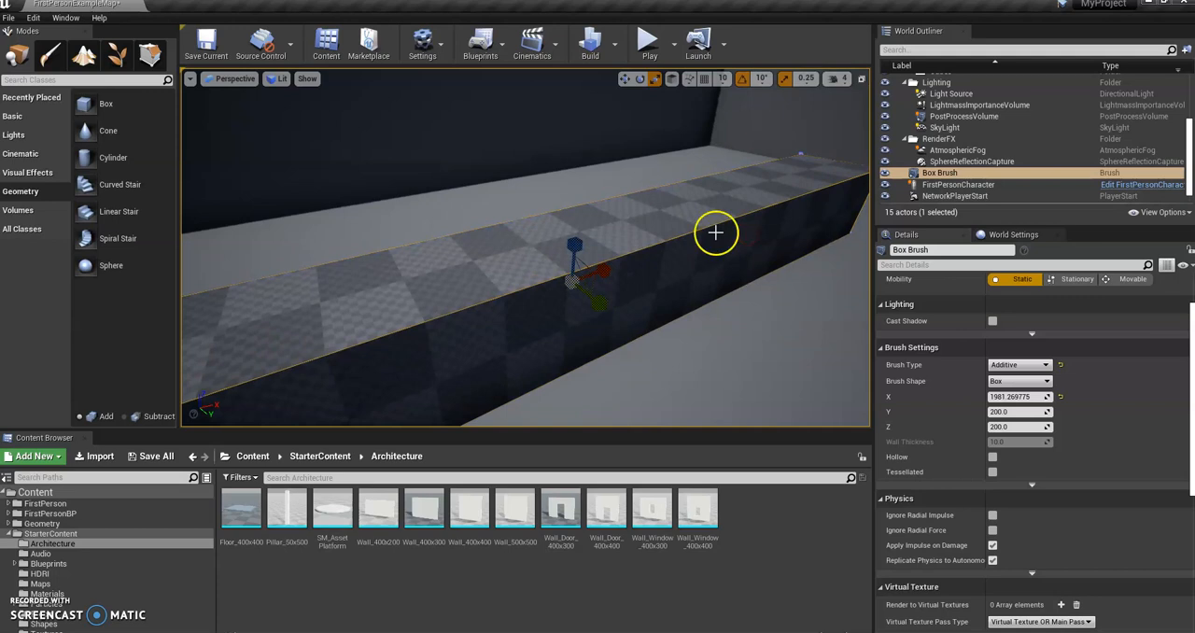
right_drag(589, 310, 527, 321)
key(ctrl+z)
mouse_move(631, 291)
right_down()
mouse_move(660, 287)
mouse_move(628, 287)
right_up()
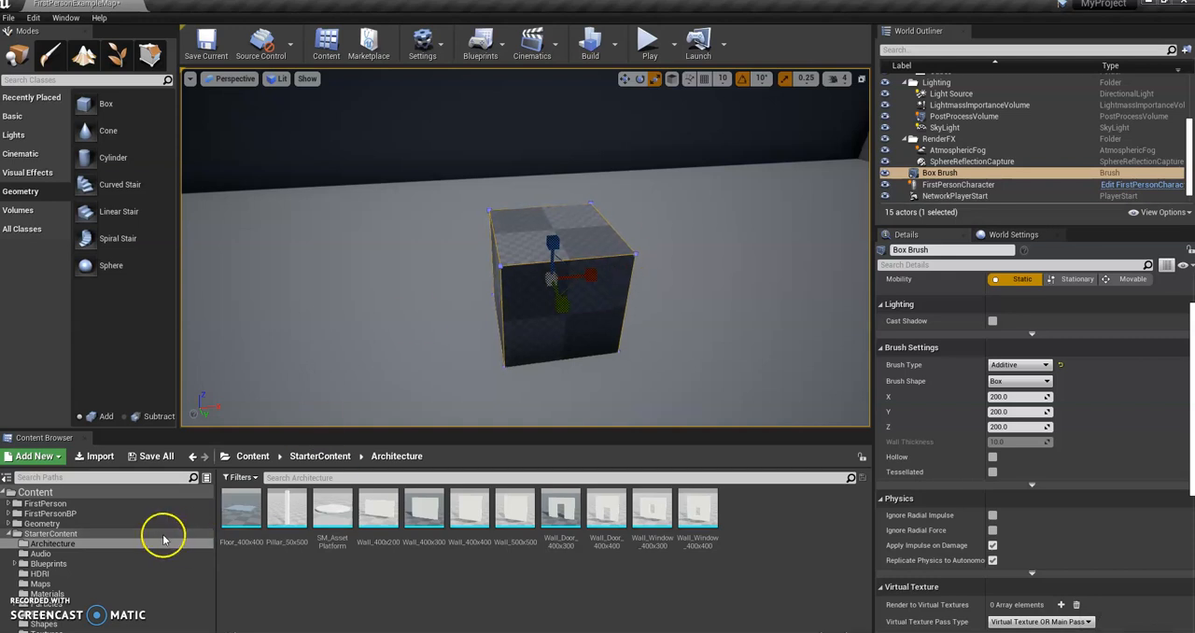
Step: Open StarterContent's Materials folder and apply M_Brick_Clay_New to the box brush's front face
click(140, 593)
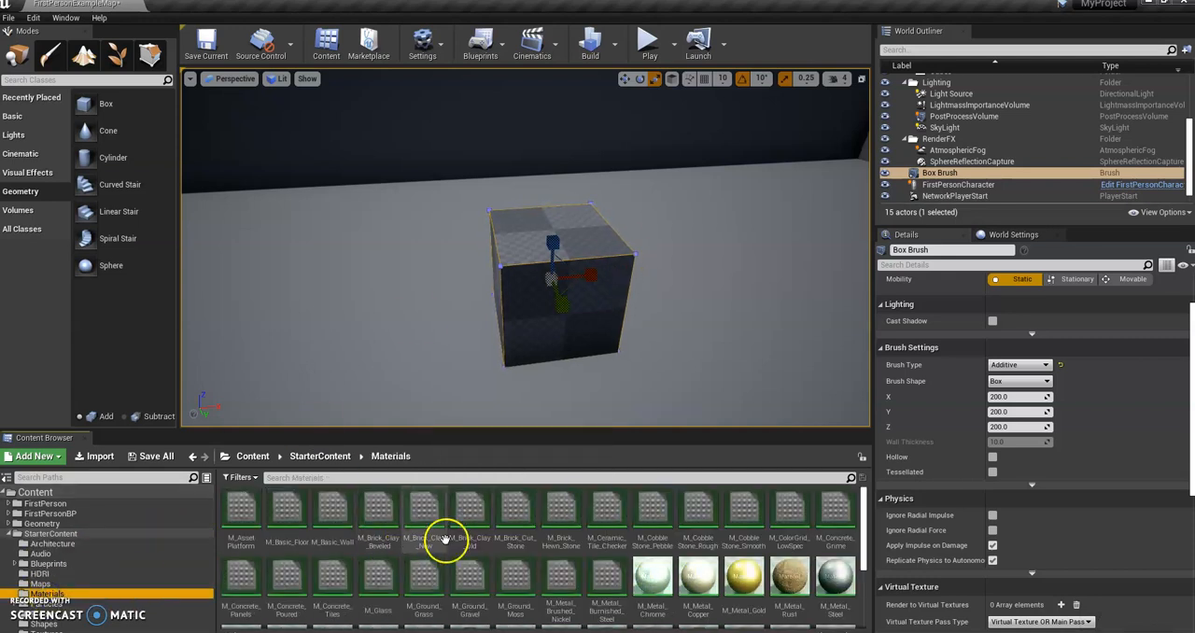
drag(425, 509, 542, 330)
mouse_move(582, 363)
right_down()
mouse_move(610, 390)
mouse_move(567, 321)
right_up()
key(w)
key(s)
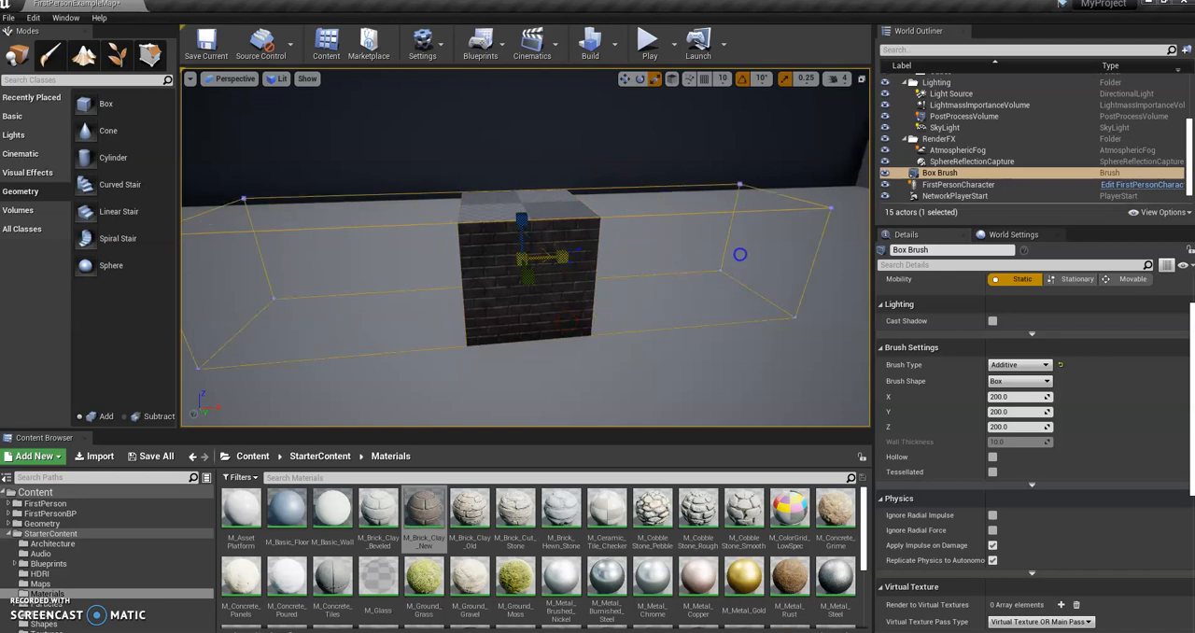
Step: Stretch the brick-faced box along X with the Scale tool to examine the texture, and undo the scaling
drag(838, 254, 854, 253)
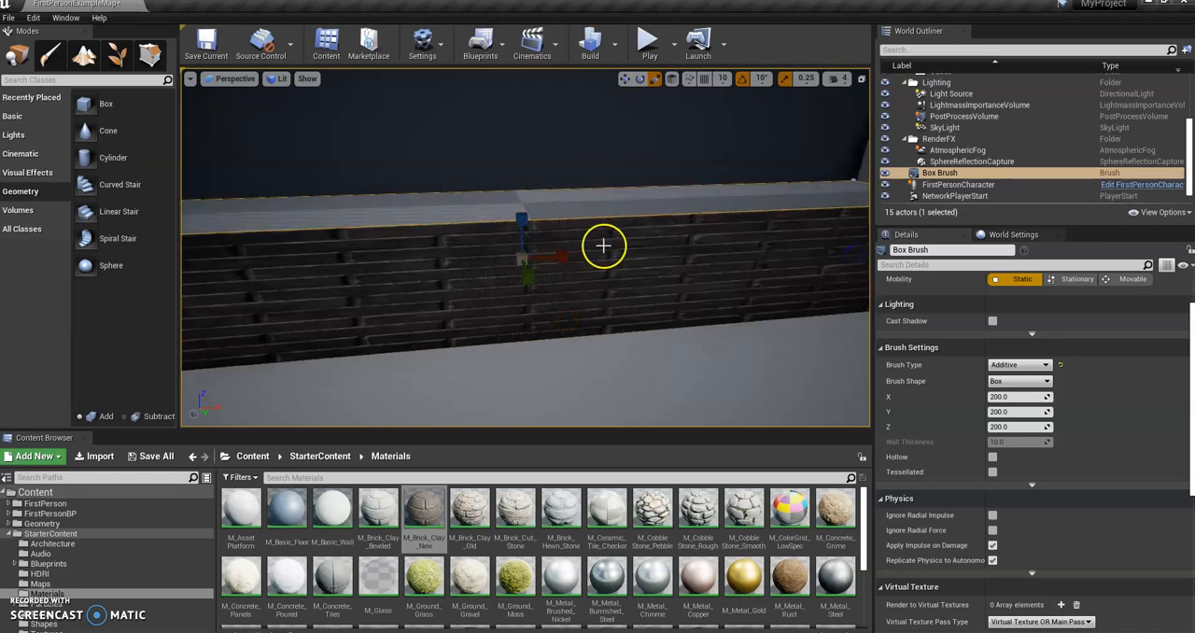
drag(618, 292, 685, 290)
mouse_move(563, 280)
mouse_down()
mouse_move(557, 264)
mouse_move(336, 260)
mouse_move(558, 262)
mouse_up()
key(ctrl+z)
drag(632, 250, 664, 255)
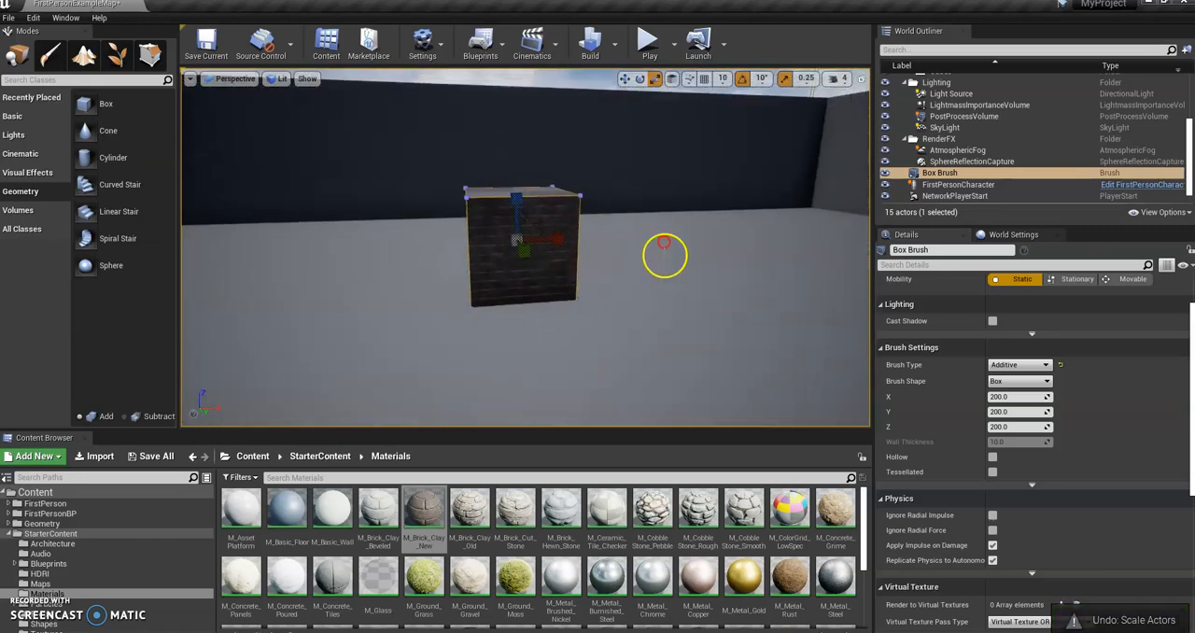
Step: Lengthen the brick-faced box through its X brush size to compare the brick pattern, and undo the change
drag(1047, 396, 1148, 380)
mouse_move(760, 308)
right_down()
mouse_move(661, 303)
mouse_move(793, 214)
mouse_move(726, 277)
mouse_move(673, 294)
mouse_move(578, 262)
mouse_move(520, 280)
mouse_move(569, 219)
mouse_move(628, 356)
mouse_move(652, 338)
right_up()
key(w)
key(ctrl+z)
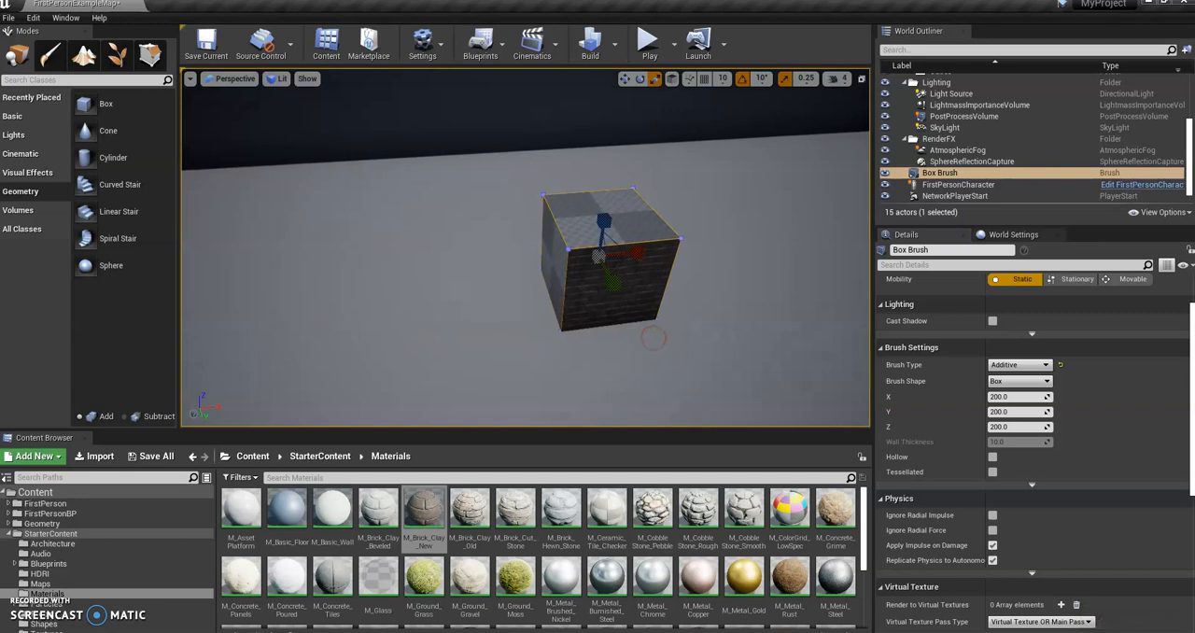
Step: Apply M_Brick_Clay_New to another side of the box, M_Ground_Moss to its top and M_Metal_Brushed_Nickel to a side face
mouse_move(653, 279)
right_down()
mouse_move(644, 283)
mouse_move(673, 282)
right_up()
mouse_move(672, 282)
right_down()
mouse_move(532, 280)
mouse_move(571, 275)
mouse_move(584, 292)
mouse_move(536, 301)
mouse_move(547, 280)
mouse_move(555, 300)
right_up()
drag(426, 507, 474, 364)
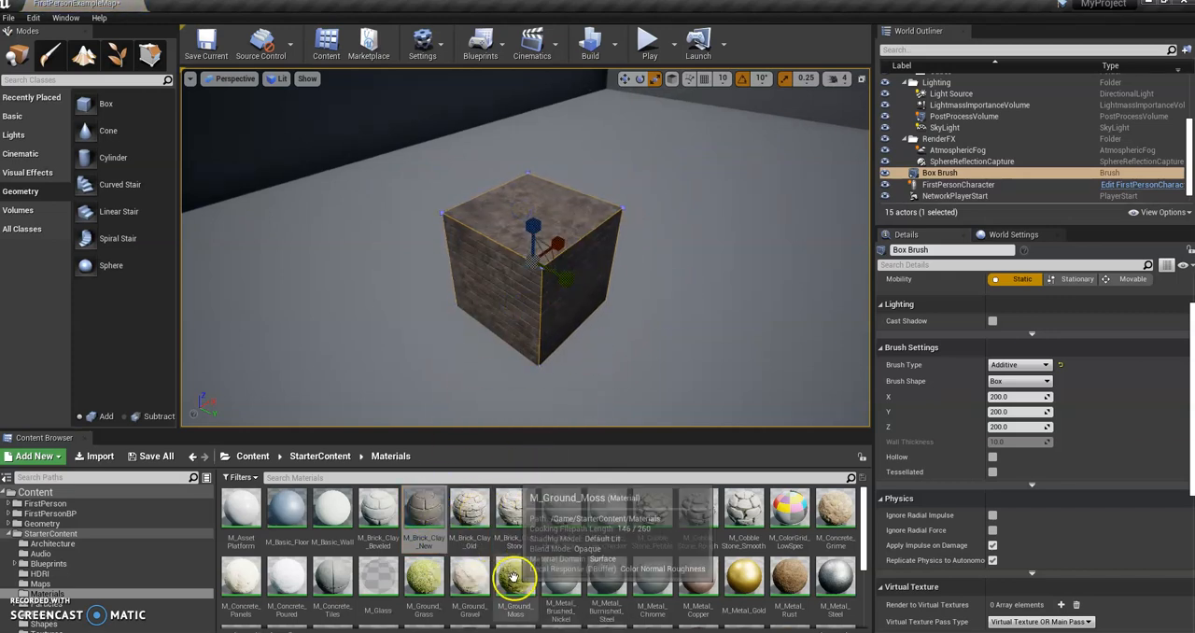
drag(511, 574, 549, 218)
right_drag(561, 381, 563, 427)
drag(560, 573, 490, 235)
right_drag(523, 364, 549, 390)
Step: Replace the textured box with a box brush placed while M_Metal_Brushed_Nickel is selected, and delete the new box
drag(101, 103, 273, 192)
key(Delete)
mouse_move(134, 101)
mouse_down()
mouse_move(488, 224)
mouse_move(507, 256)
mouse_move(550, 271)
mouse_up()
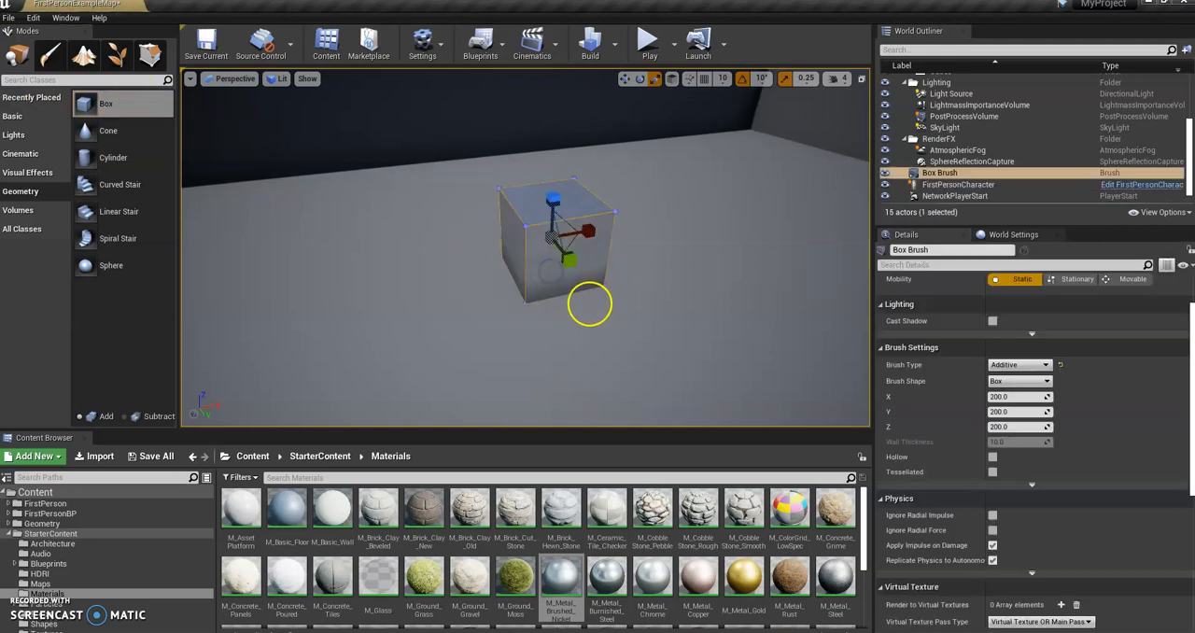
key(Delete)
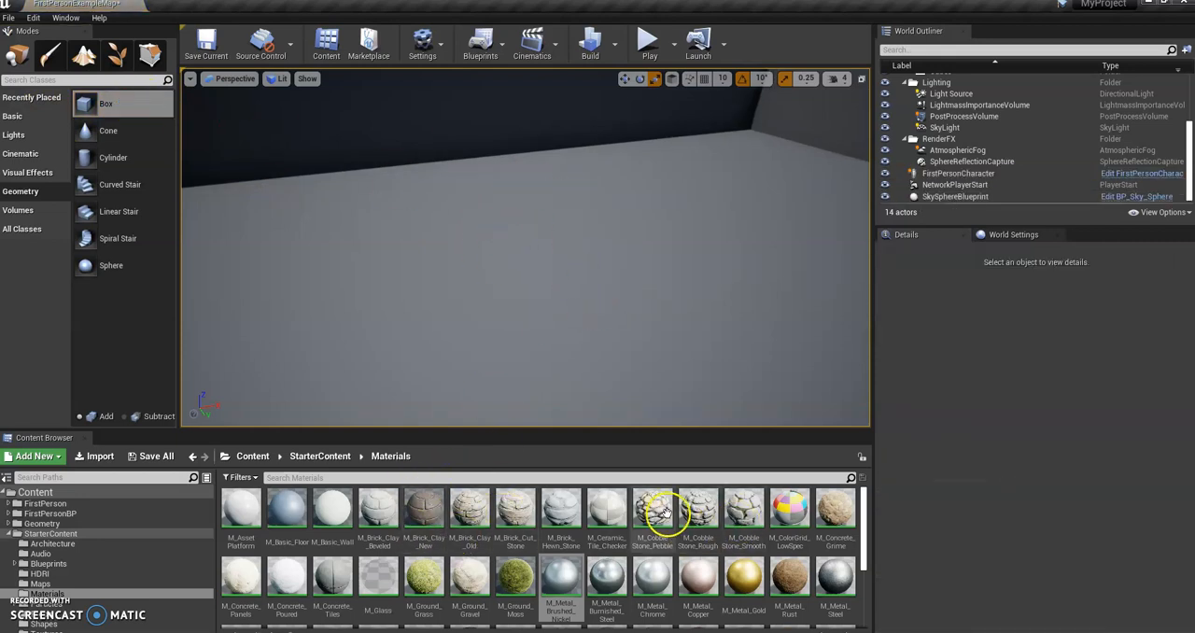
Step: Place a box brush with M_Brick_Clay_New selected as its material, and delete it
click(423, 513)
mouse_move(118, 102)
mouse_down()
mouse_move(413, 141)
mouse_move(581, 273)
mouse_up()
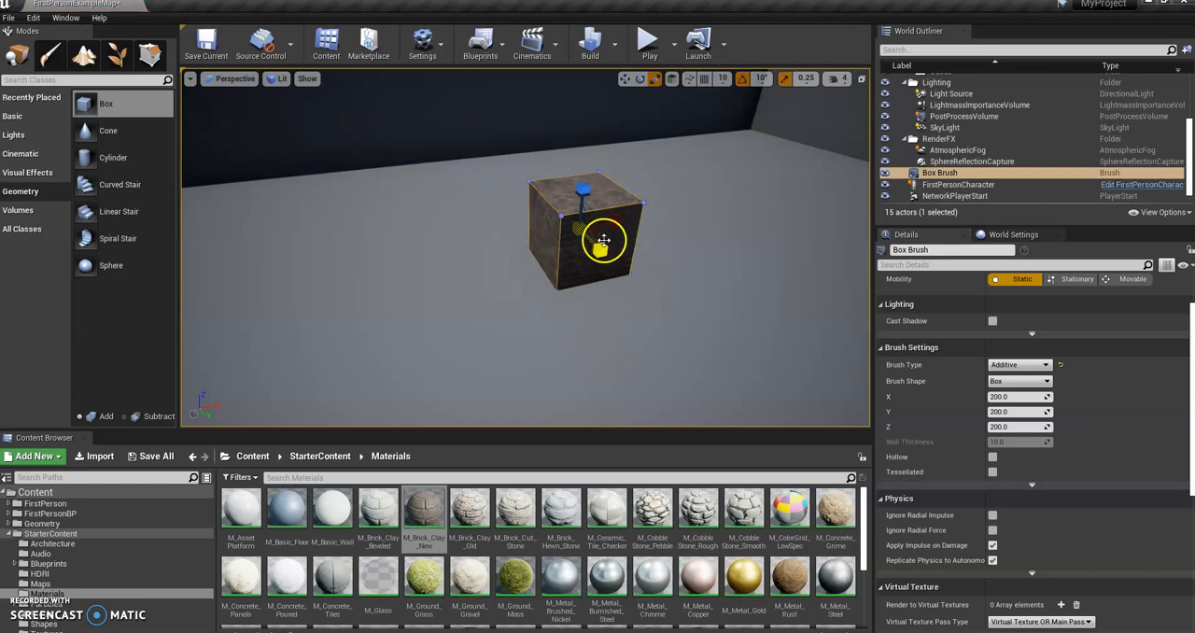
key(Delete)
Step: Clear the material selection by opening the root Content folder, and place an untextured 200 x 200 x 200 box brush on the arena floor
click(37, 493)
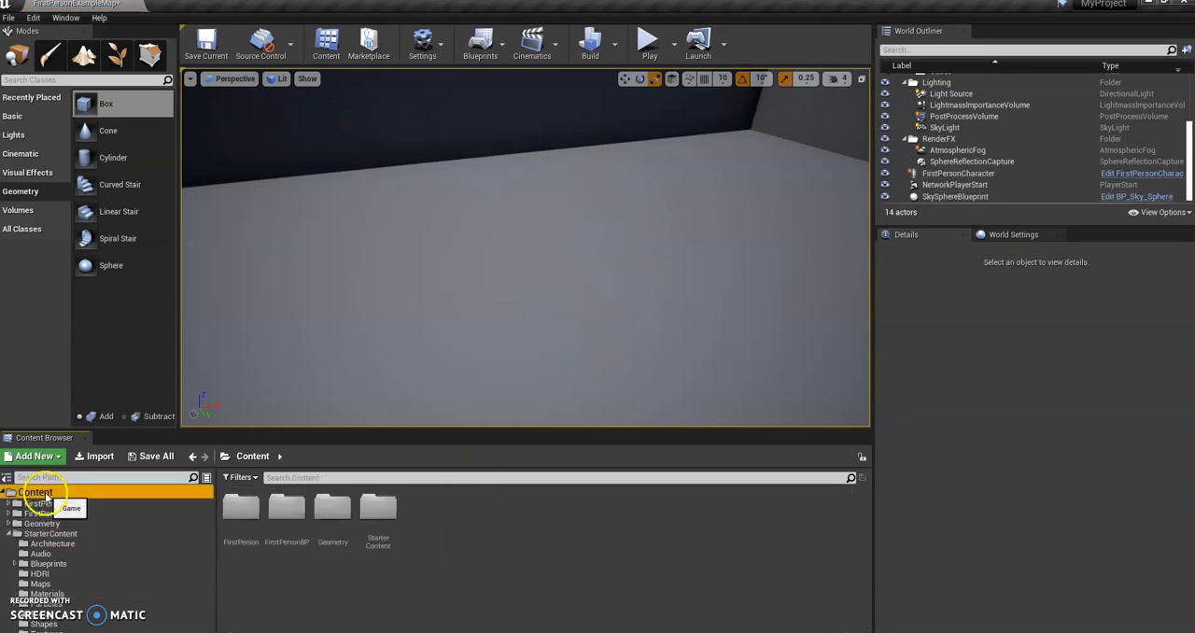
drag(118, 109, 558, 271)
mouse_move(601, 304)
right_down()
mouse_move(596, 288)
mouse_move(607, 293)
right_up()
key(w)
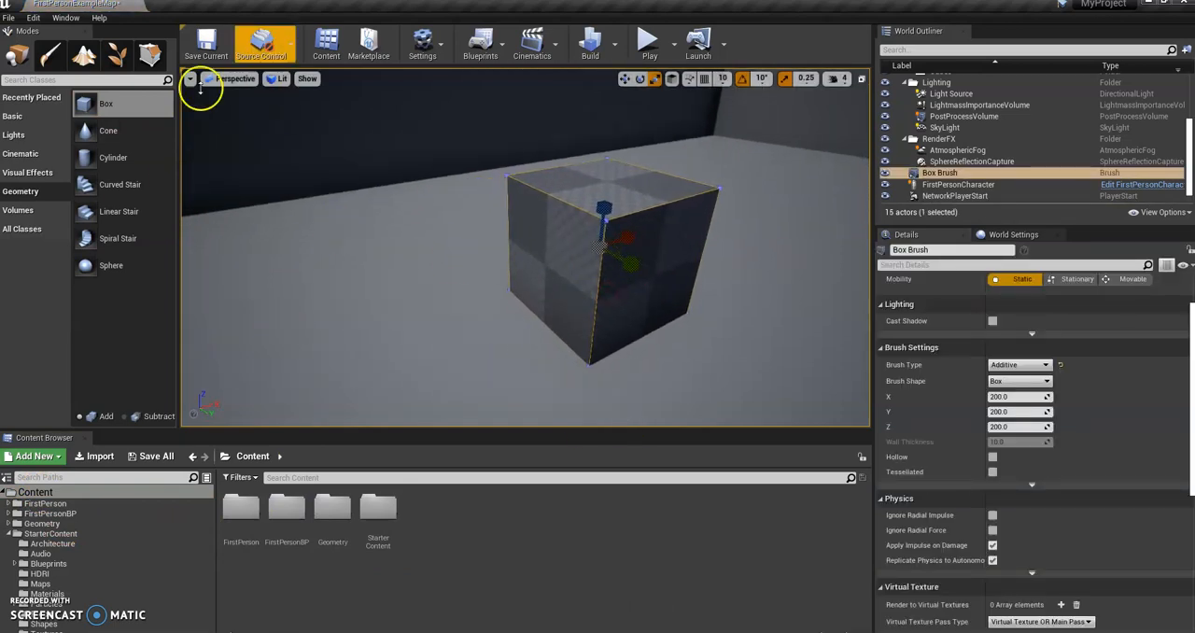
Step: Switch to brush editing and pull one side face of the box brush outward along Y to lengthen it
scroll(251, 378, down, 3)
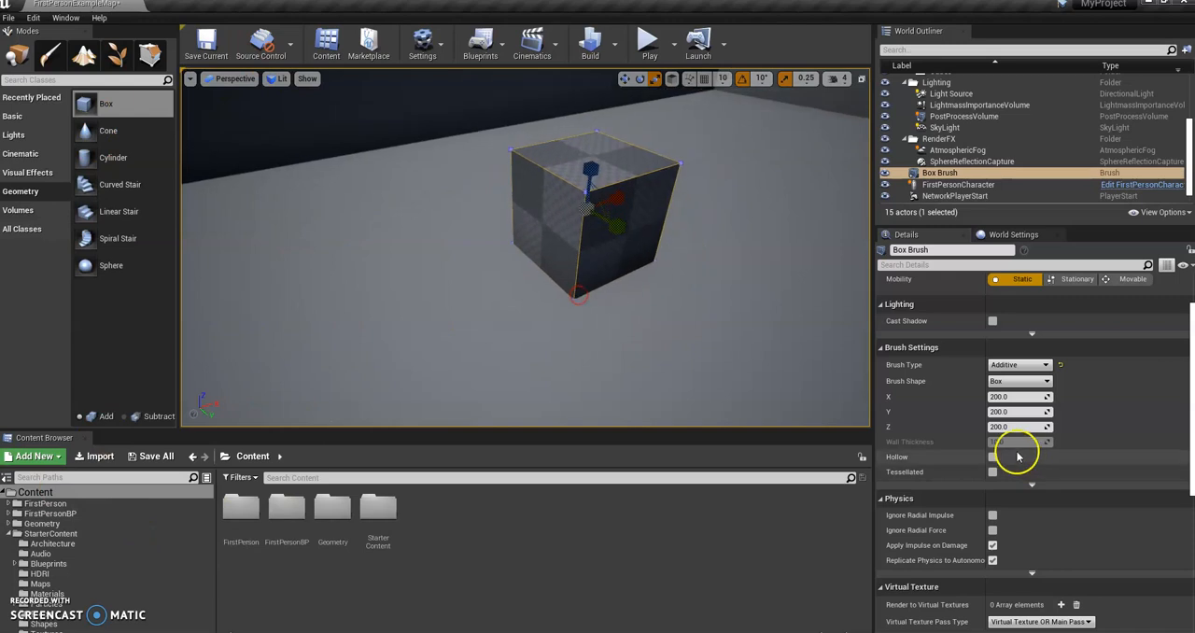
scroll(1017, 472, down, 5)
scroll(1020, 481, up, 6)
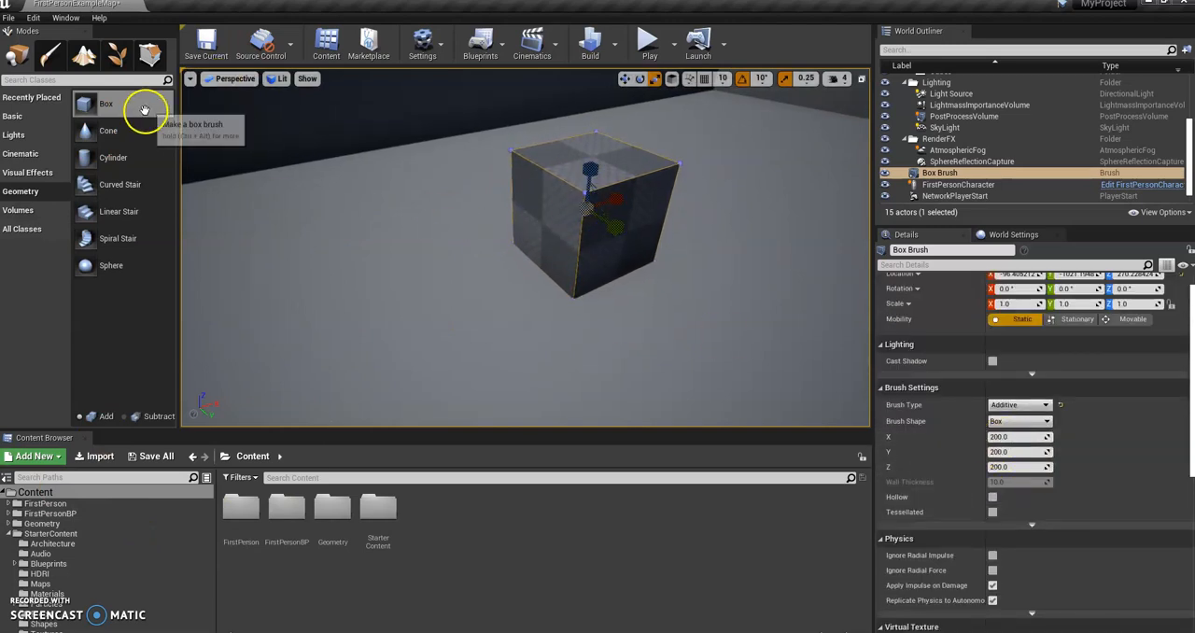
click(149, 57)
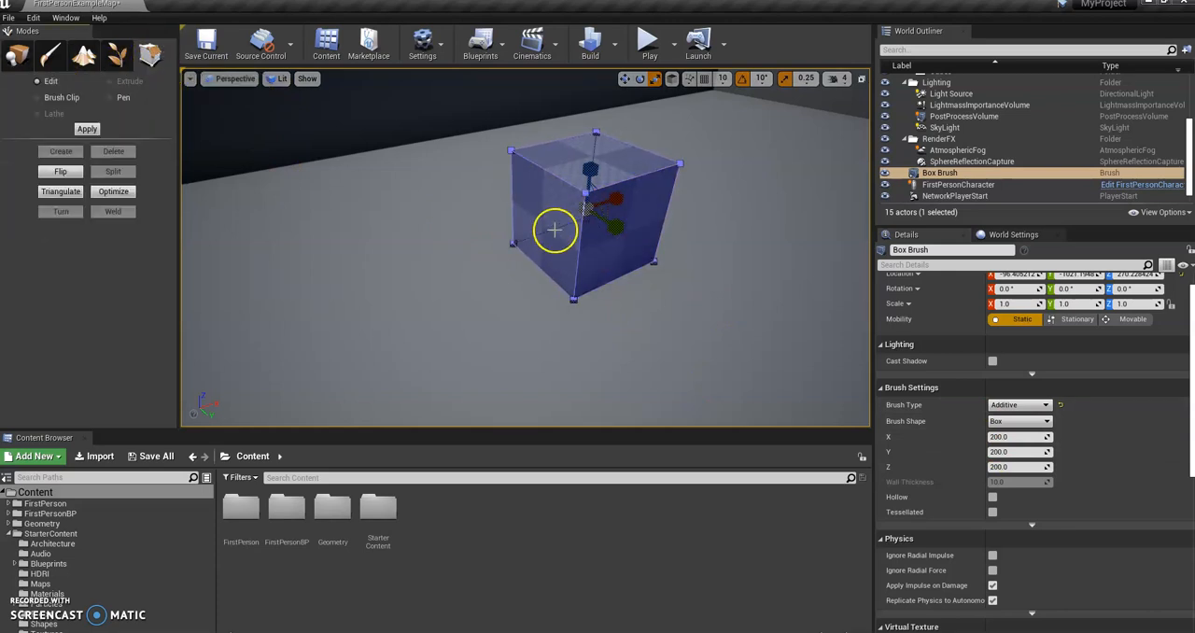
right_drag(555, 229, 574, 228)
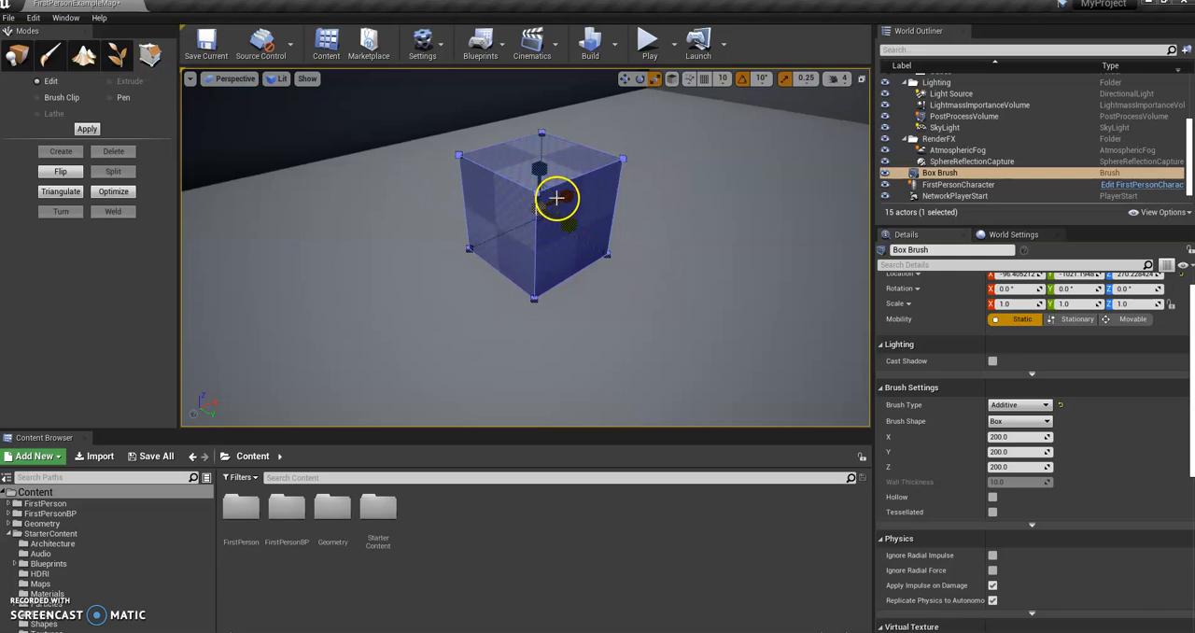
click(625, 79)
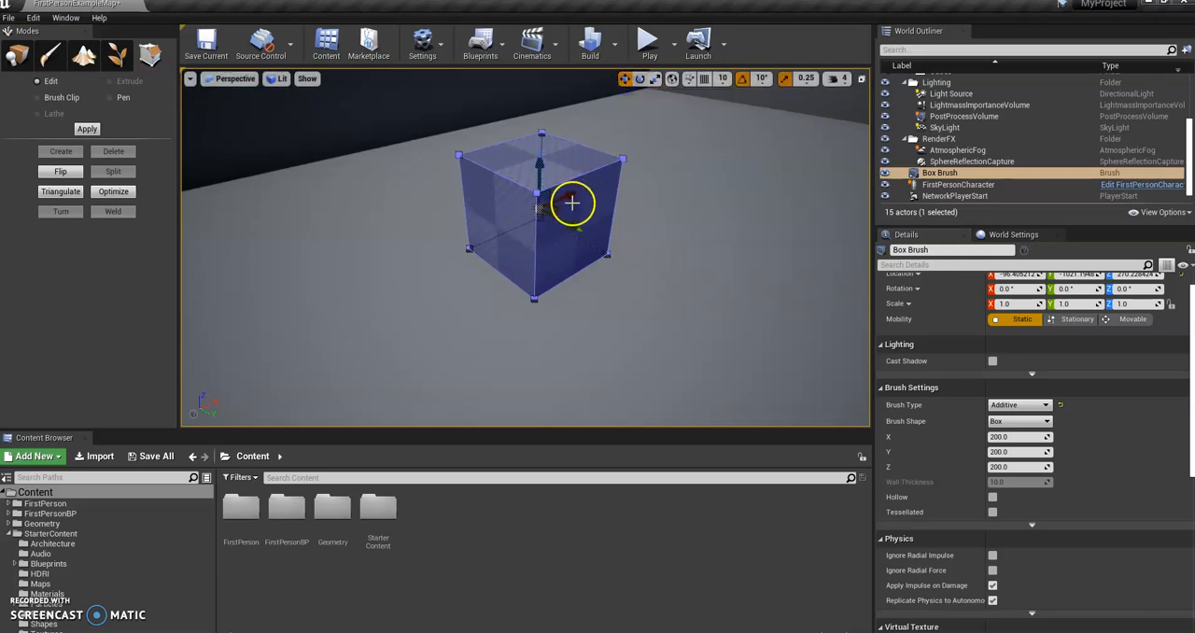
click(602, 250)
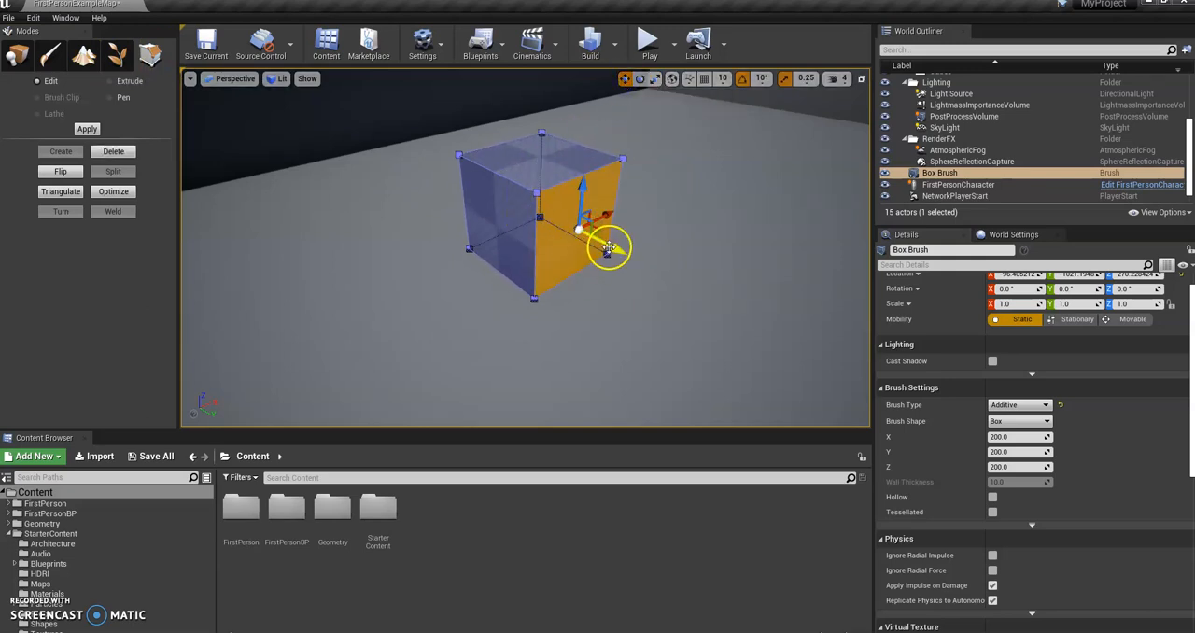
drag(608, 245, 820, 352)
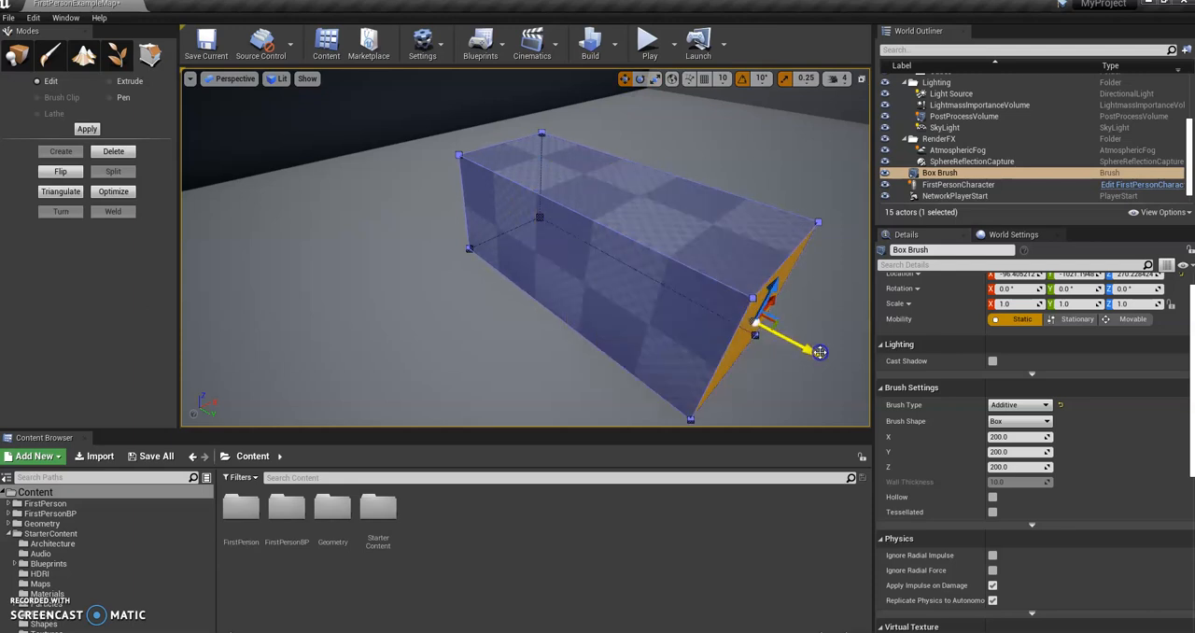
Step: Enlarge the lengthened box by pulling another side face outward and raising its top face
mouse_move(541, 278)
mouse_down()
mouse_move(558, 285)
mouse_move(524, 290)
mouse_up()
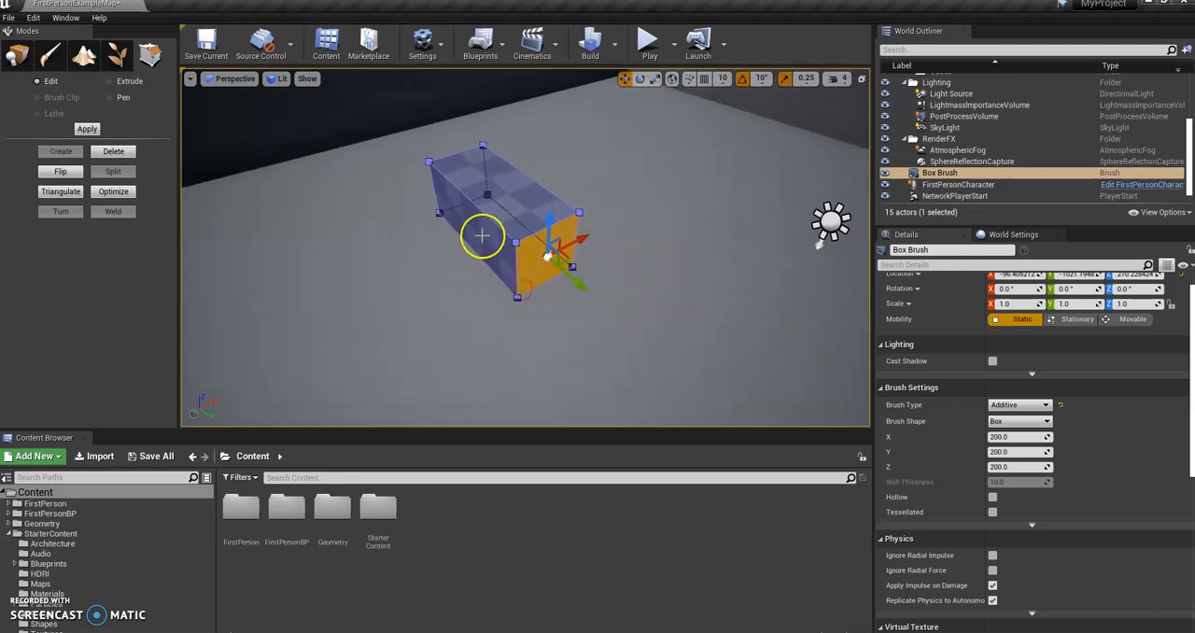
drag(509, 210, 402, 243)
mouse_move(403, 243)
right_down()
mouse_move(327, 244)
mouse_move(360, 251)
right_up()
right_drag(548, 243, 495, 239)
click(457, 258)
drag(501, 248, 653, 274)
click(462, 213)
drag(455, 188, 443, 101)
right_drag(483, 218, 520, 203)
right_drag(613, 357, 754, 199)
Step: Move the box's opposite end face outward along Y to extend the brush further
click(561, 224)
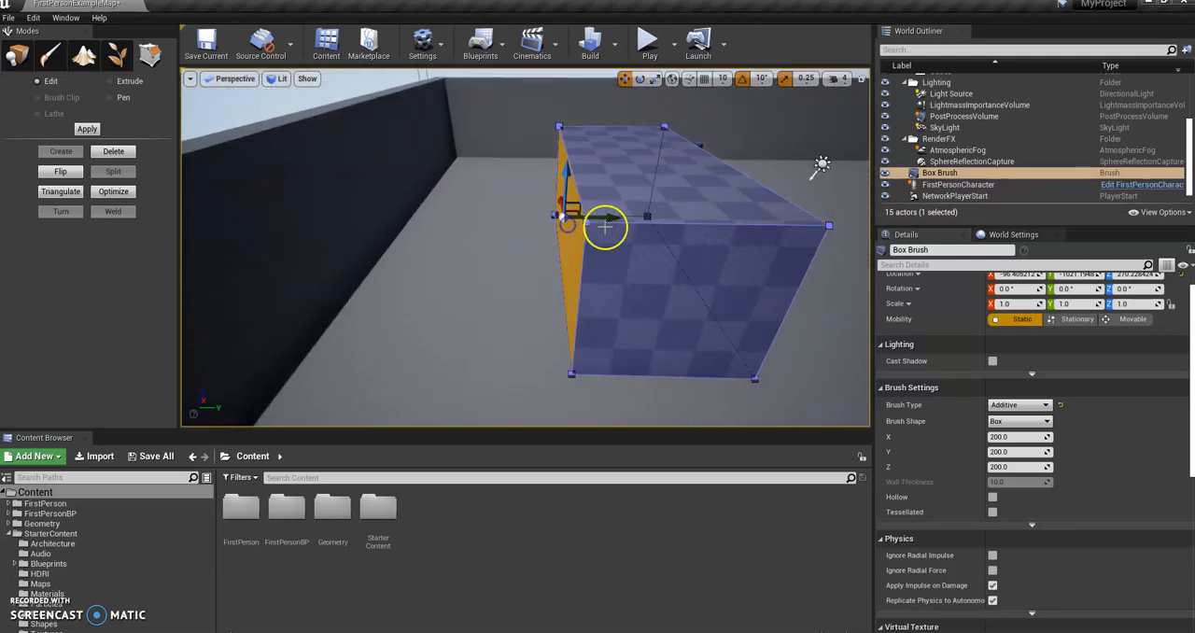
drag(609, 218, 523, 217)
mouse_move(649, 266)
right_down()
mouse_move(557, 283)
mouse_move(510, 326)
mouse_move(529, 262)
mouse_move(422, 261)
right_up()
click(687, 243)
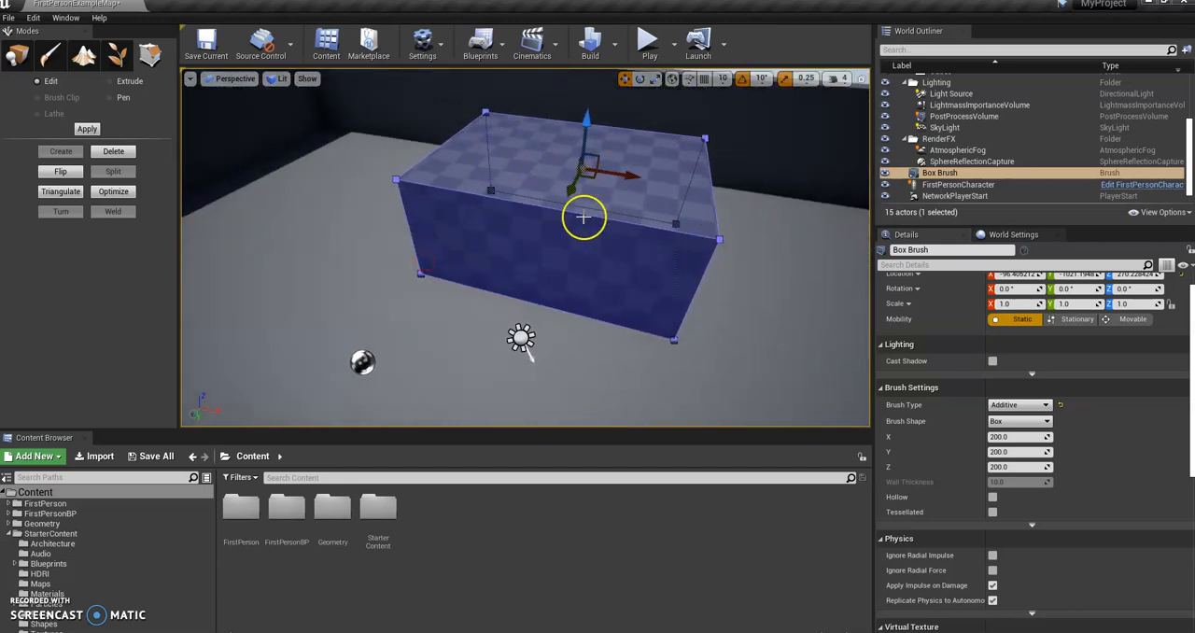
right_drag(645, 239, 622, 199)
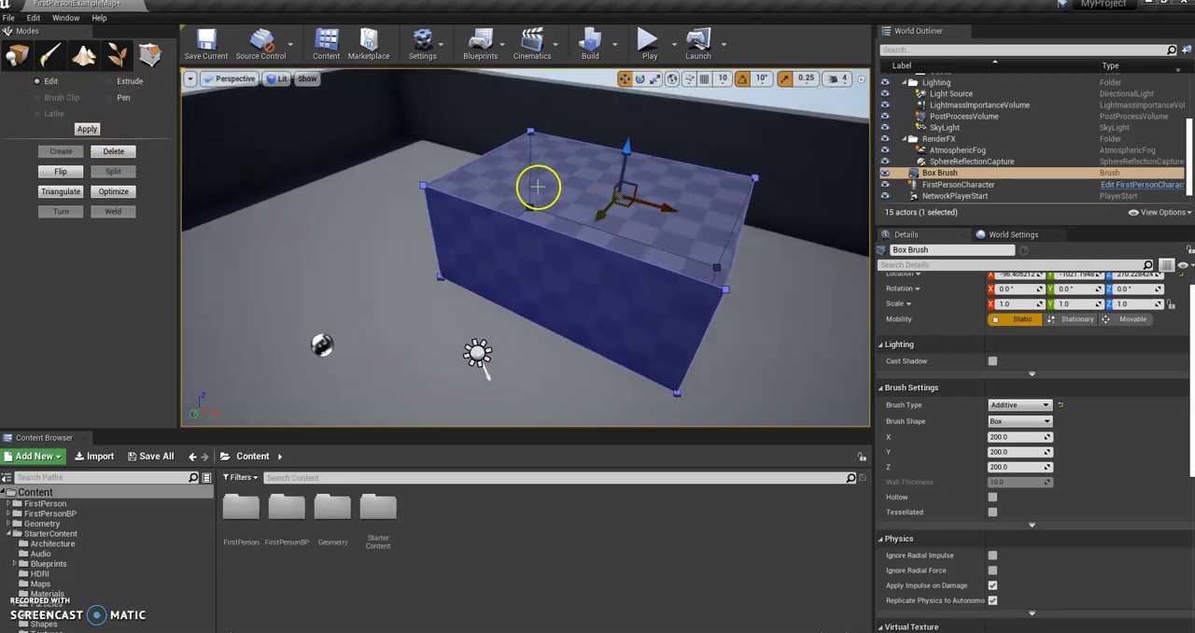
Step: Switch brush editing to Extrude, dismiss the coordinates warning, and extrude the box's top face upward into a thin layer
click(129, 83)
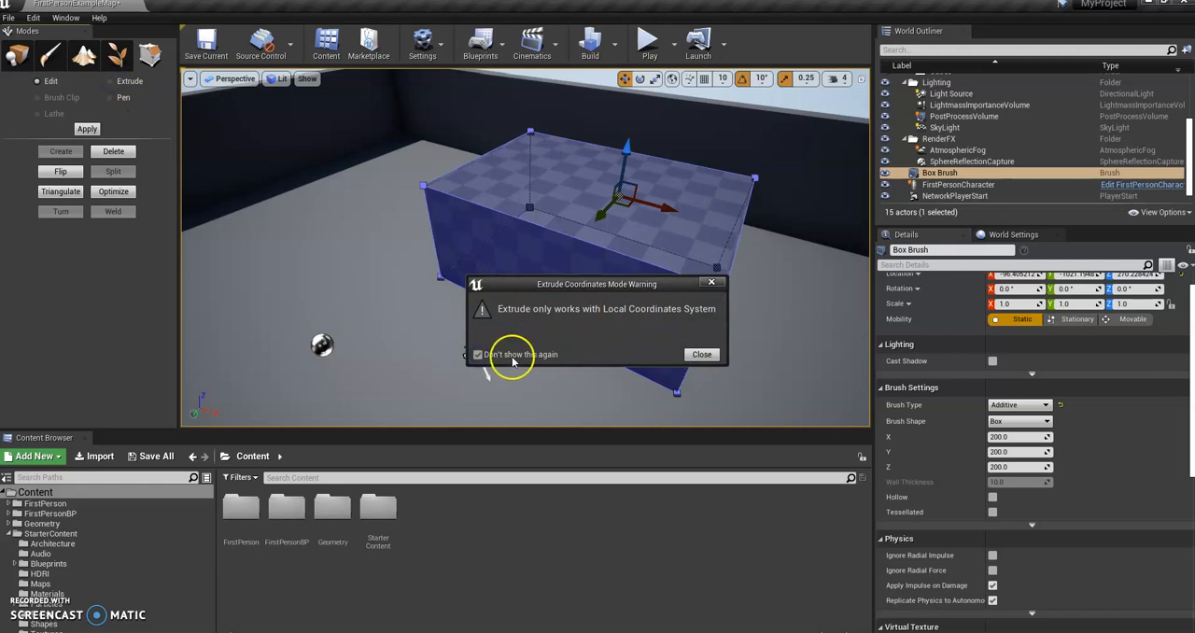
click(695, 355)
mouse_move(624, 348)
right_down()
mouse_move(627, 283)
mouse_move(602, 269)
right_up()
click(476, 206)
right_drag(476, 207, 524, 259)
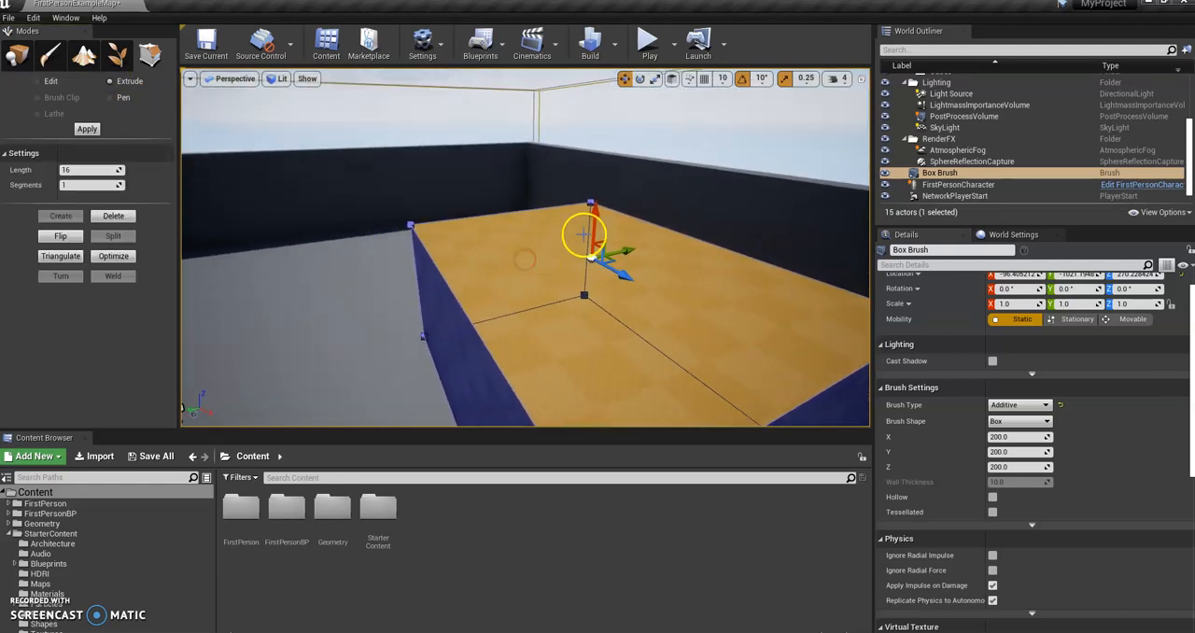
drag(594, 222, 592, 192)
mouse_move(507, 311)
right_down()
mouse_move(587, 280)
mouse_move(654, 274)
right_up()
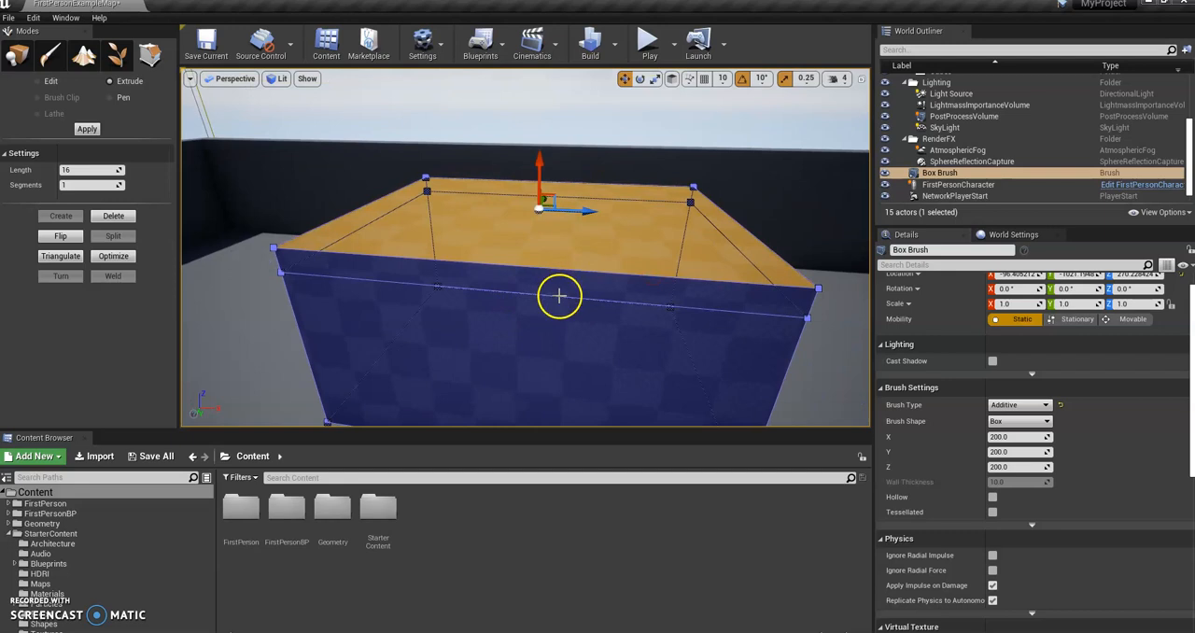
right_drag(563, 274, 403, 286)
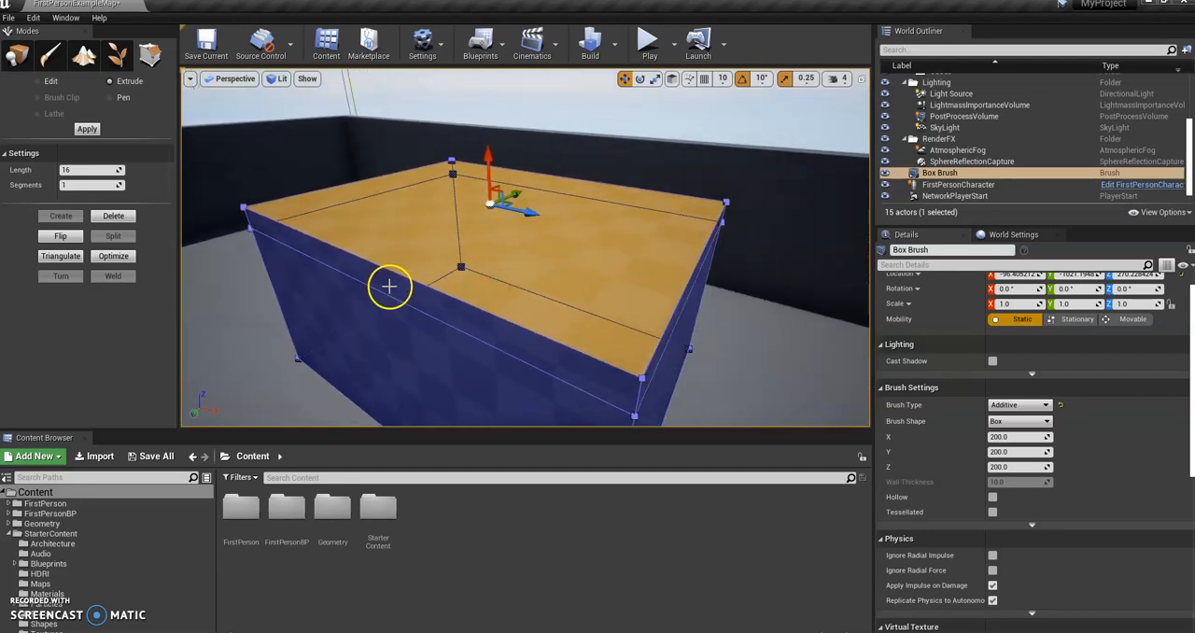
Step: Extrude the thin side faces of the top layer outward to form an overhanging ledge around the block
click(389, 286)
mouse_move(462, 320)
right_down()
mouse_move(454, 368)
mouse_move(453, 306)
right_up()
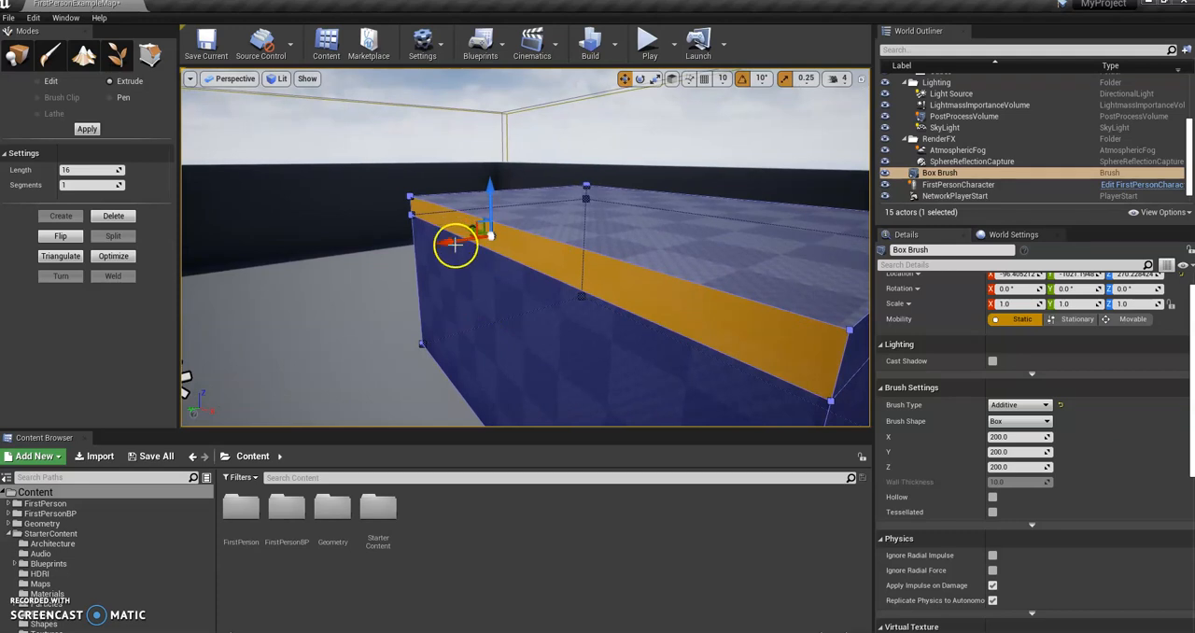
drag(455, 243, 351, 254)
right_drag(530, 322, 539, 301)
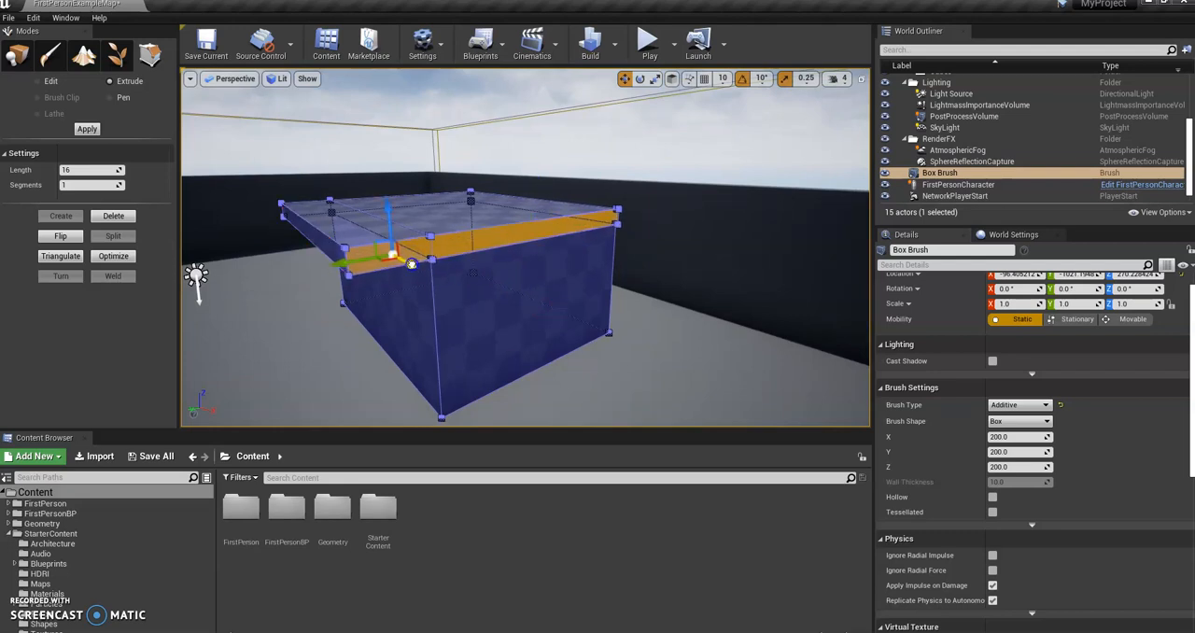
mouse_move(435, 276)
right_down()
mouse_move(459, 296)
mouse_move(528, 281)
mouse_move(598, 285)
right_up()
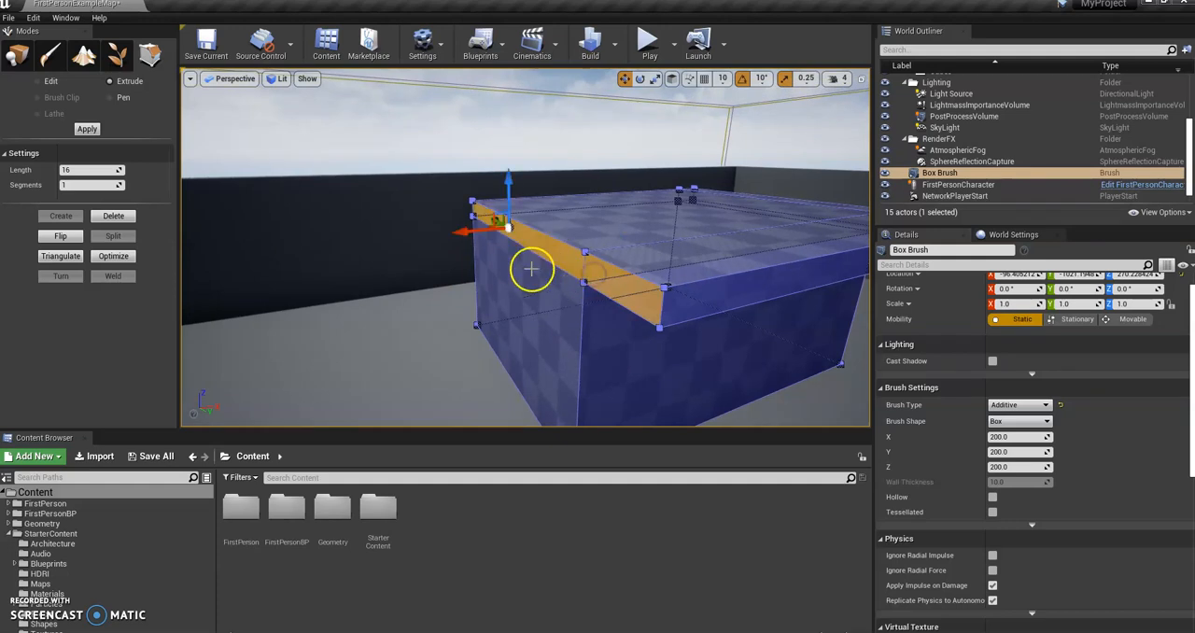
drag(465, 232, 448, 233)
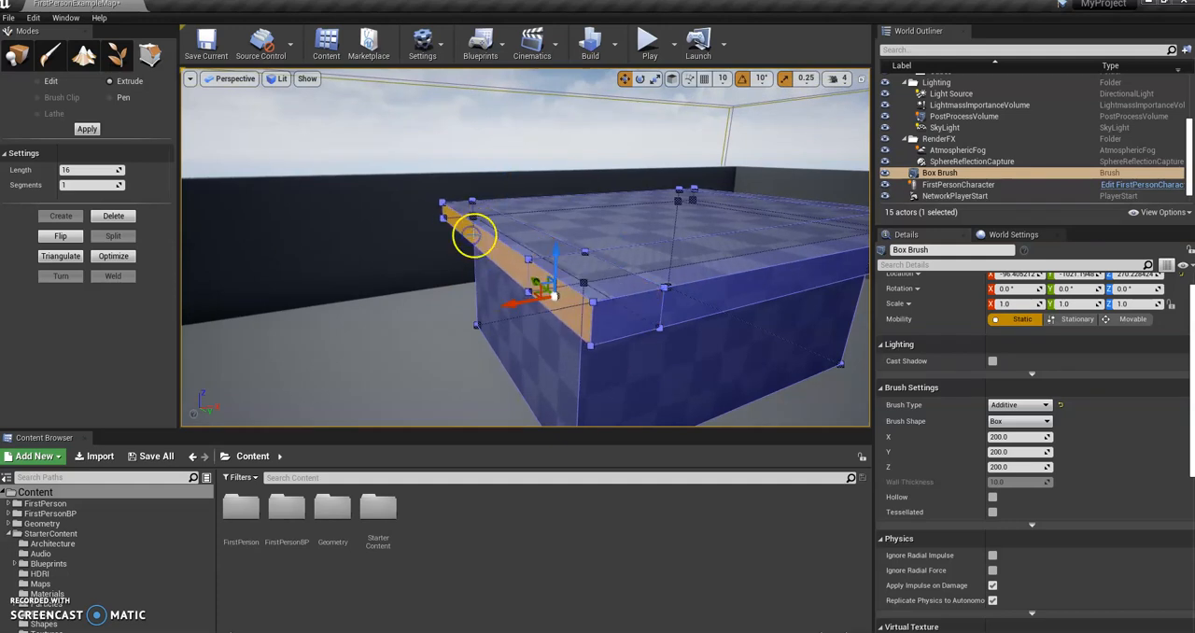
Step: Extrude the top faces of the ledge strips upward to form a raised rim around the block
mouse_move(539, 280)
right_down()
mouse_move(645, 296)
mouse_move(610, 305)
mouse_move(564, 366)
mouse_move(587, 199)
mouse_move(710, 269)
mouse_move(721, 267)
mouse_move(726, 203)
mouse_move(707, 323)
right_up()
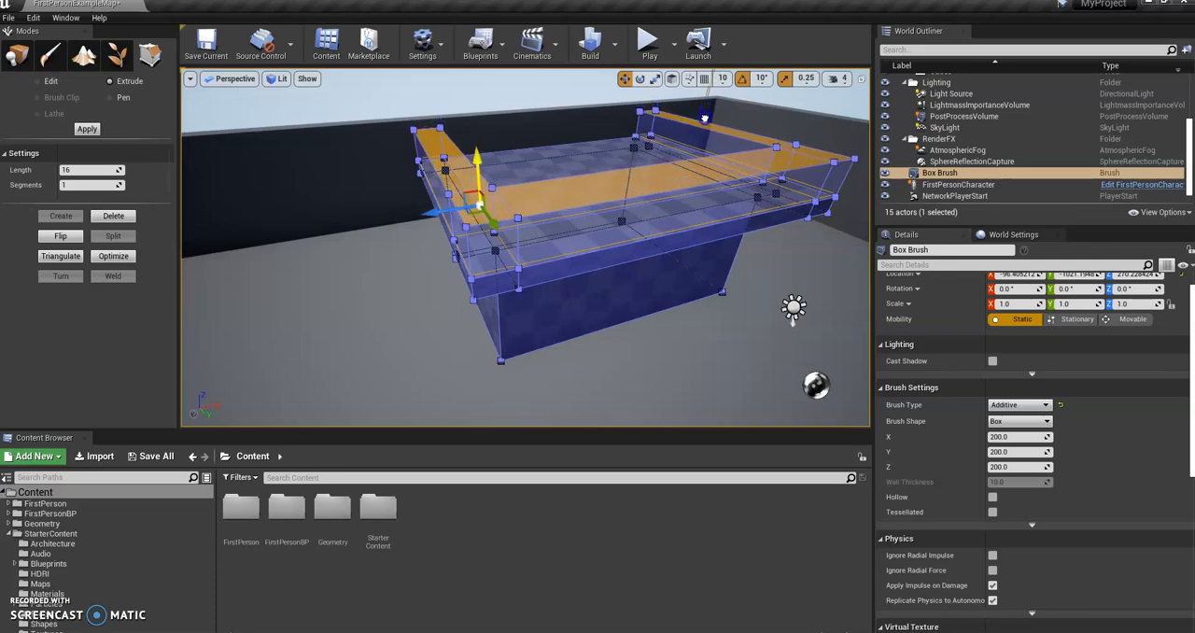
mouse_move(672, 123)
right_down()
mouse_move(733, 178)
mouse_move(792, 149)
mouse_move(1030, 125)
mouse_move(826, 210)
mouse_move(790, 197)
mouse_move(771, 114)
mouse_move(711, 217)
right_up()
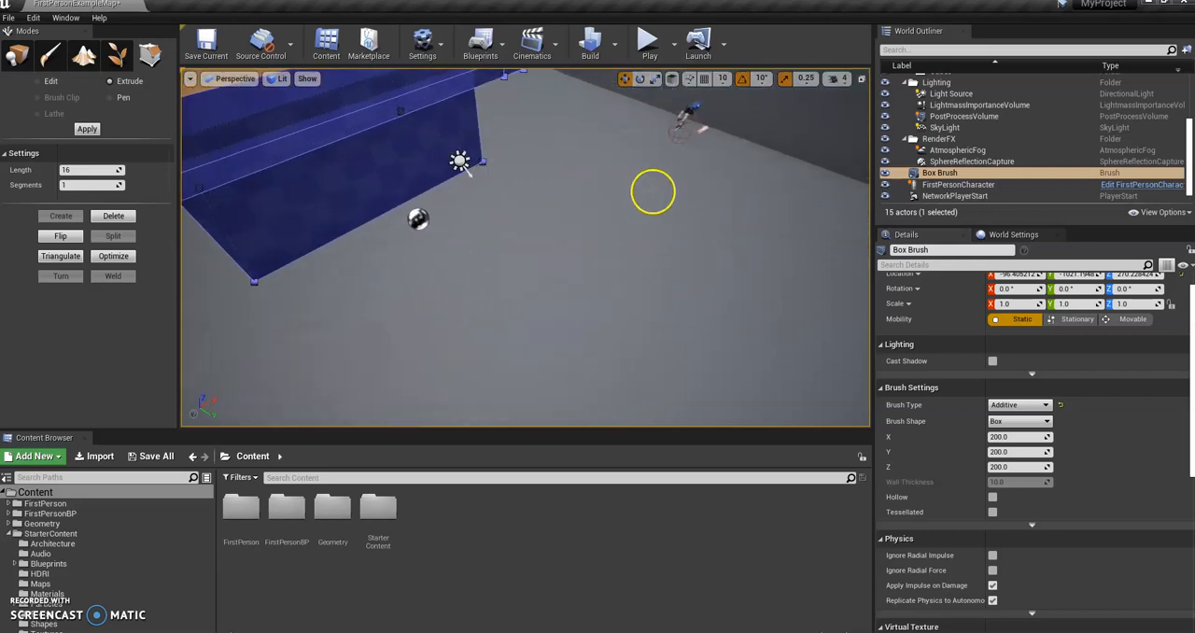
right_drag(652, 191, 663, 140)
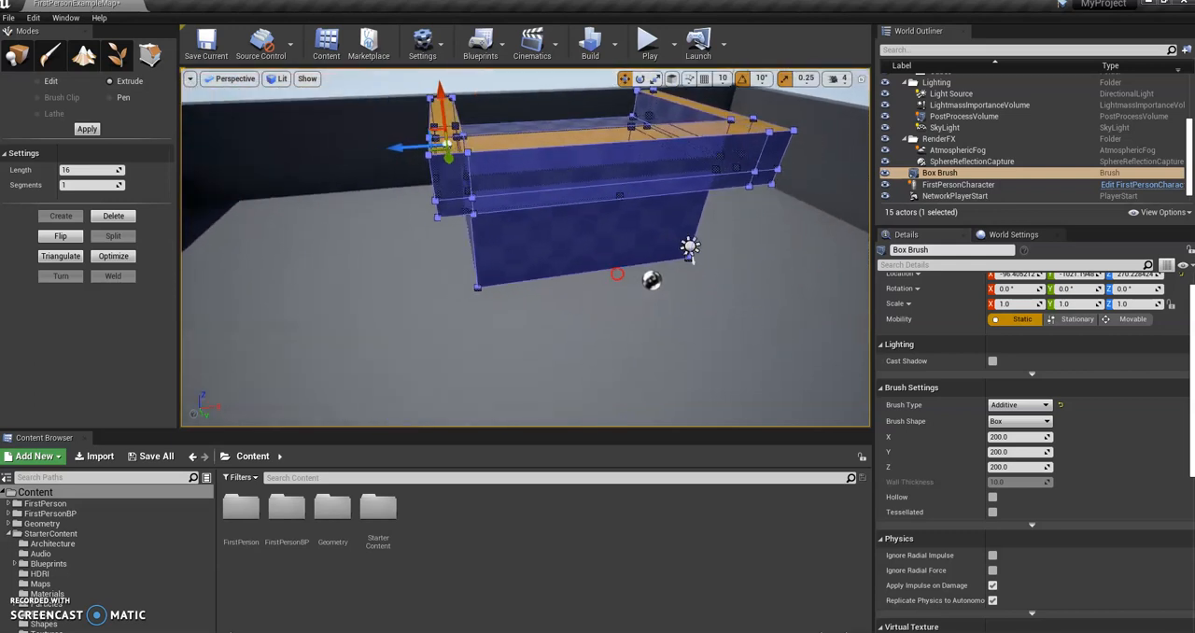